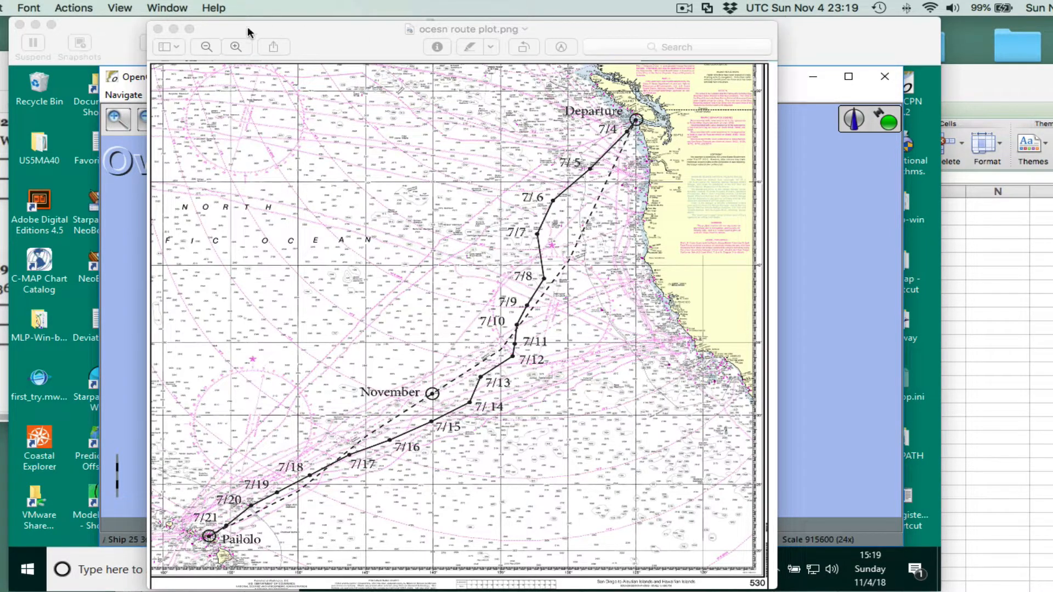
- Review the ocean route plot, the Problem 4 plot and the July 8 sun sights sheet, moving them off the chart
{"action": "left_click", "coordinate": [173, 29]}
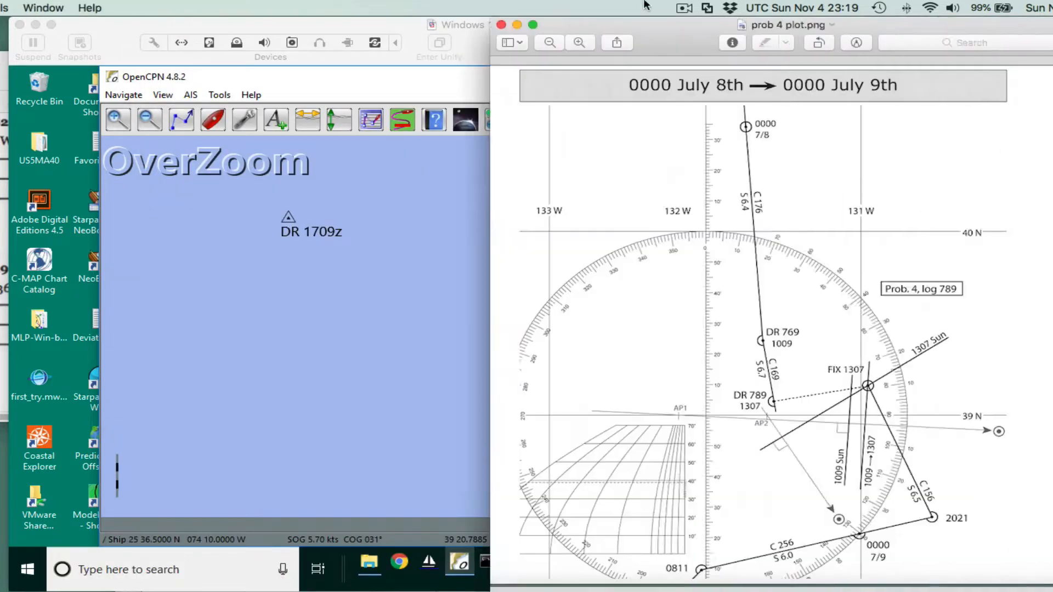
{"action": "left_click_drag", "start_coordinate": [645, 4], "coordinate": [458, 49]}
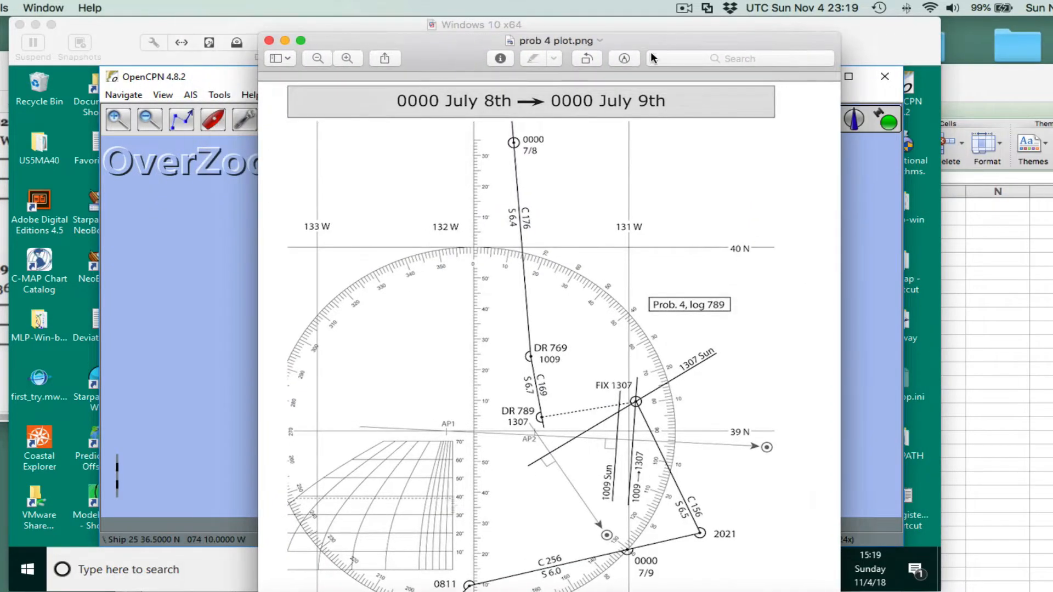
{"action": "left_click_drag", "start_coordinate": [652, 40], "coordinate": [570, 41]}
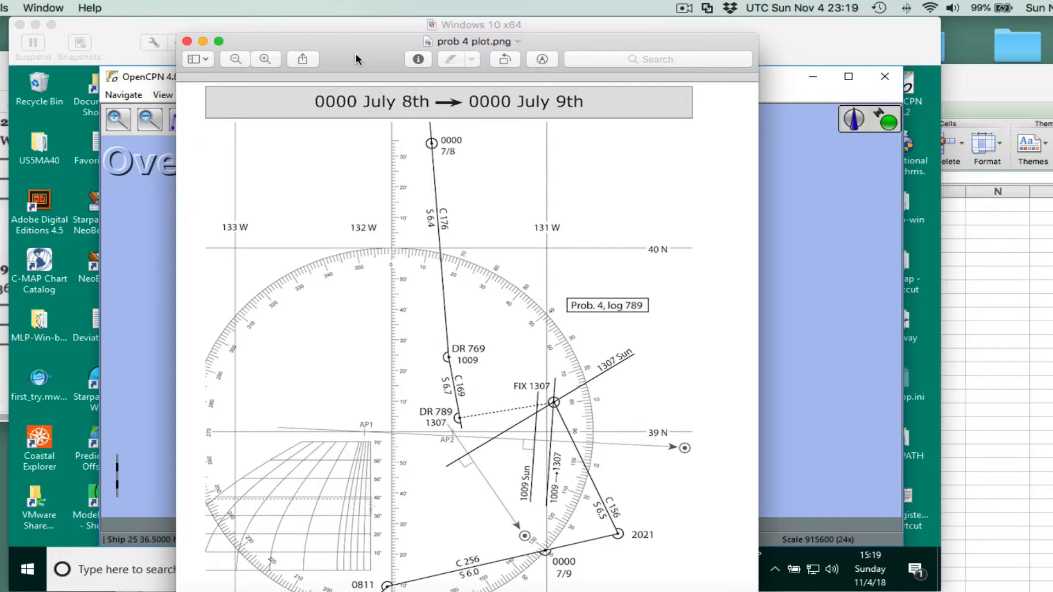
{"action": "left_click_drag", "start_coordinate": [356, 59], "coordinate": [1052, 335]}
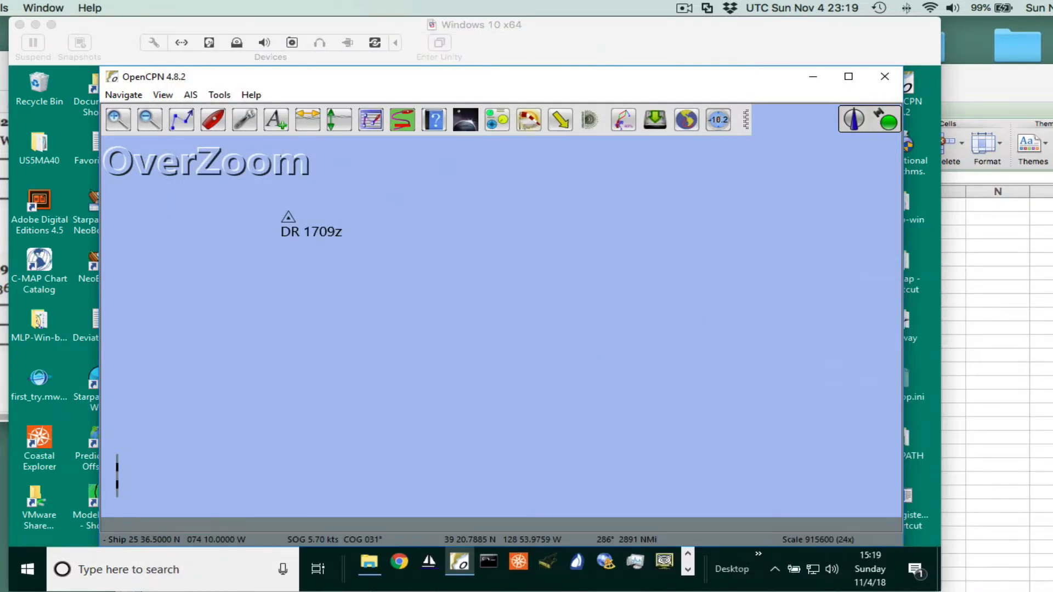
{"action": "left_click_drag", "start_coordinate": [1052, 124], "coordinate": [636, 125]}
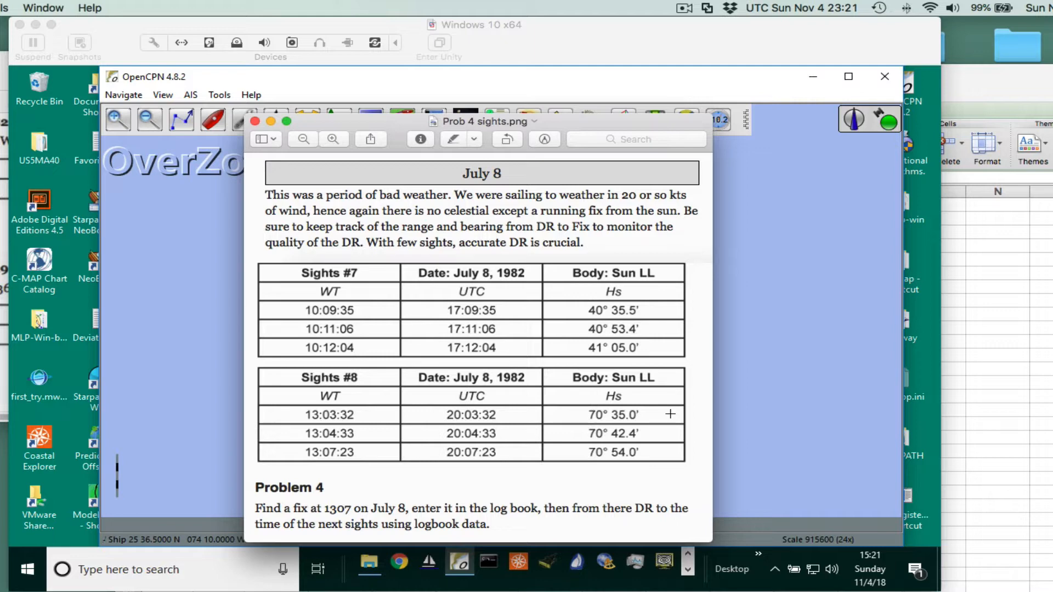
{"action": "left_click_drag", "start_coordinate": [340, 118], "coordinate": [1052, 252]}
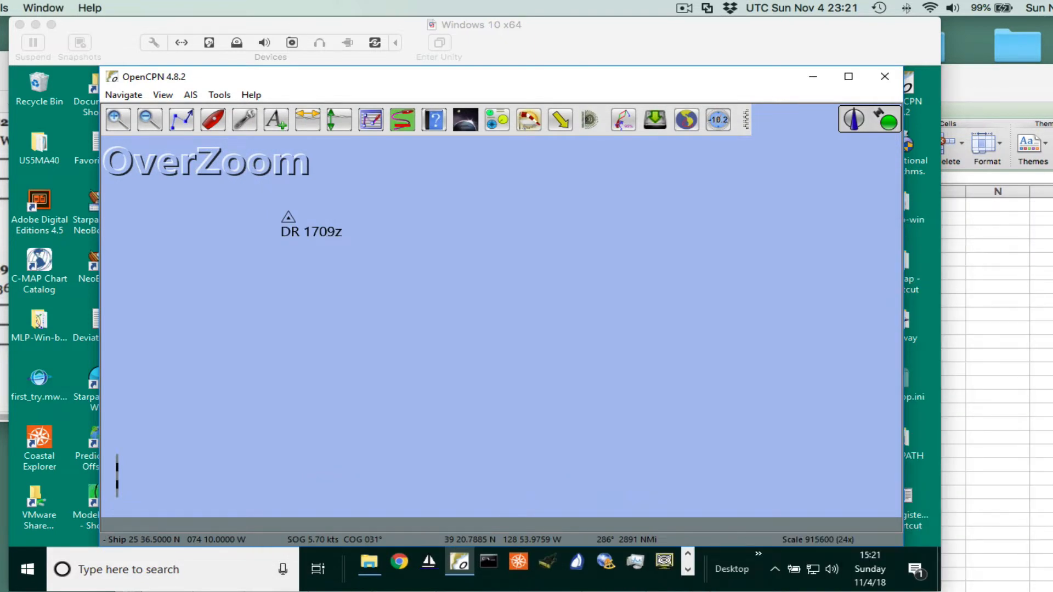
- Bring up the Example 1 sight data and place it beside the DR 1709z waypoint on the chart
{"action": "left_click_drag", "start_coordinate": [0, 60], "coordinate": [349, 147]}
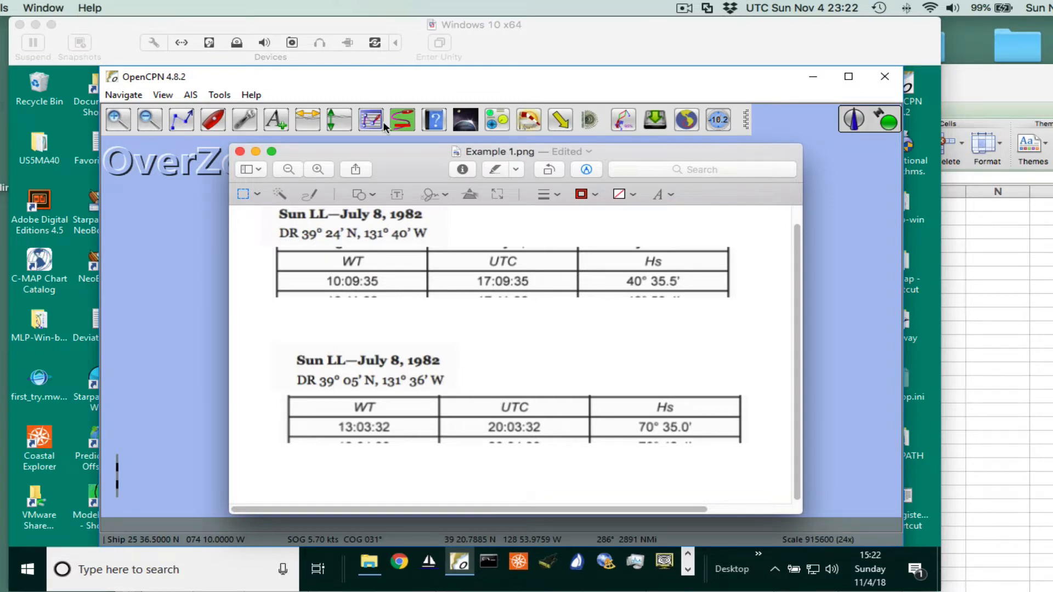
{"action": "left_click_drag", "start_coordinate": [395, 158], "coordinate": [472, 163]}
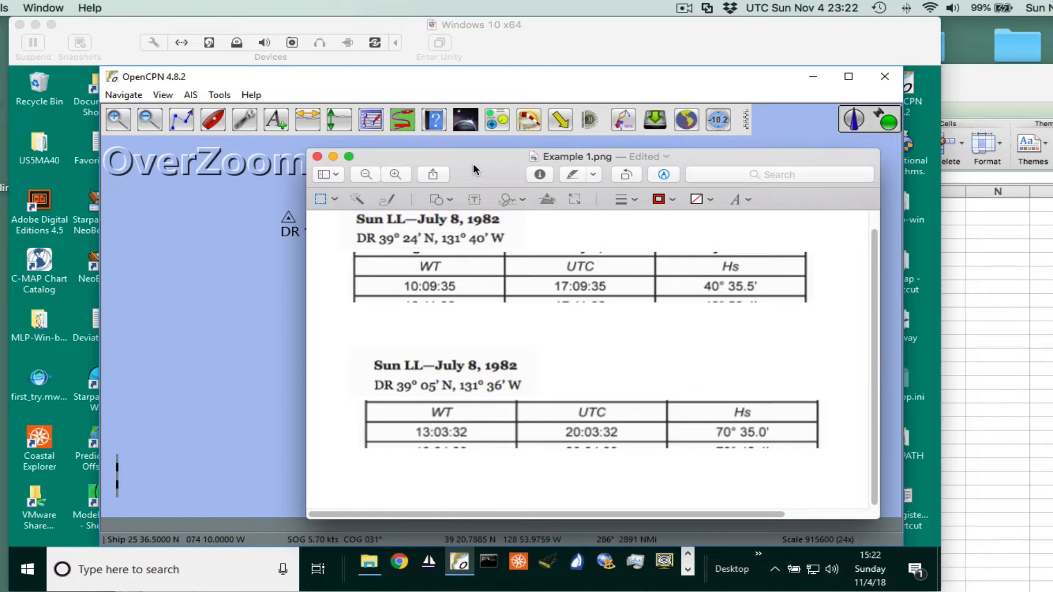
{"action": "left_click_drag", "start_coordinate": [473, 163], "coordinate": [607, 163]}
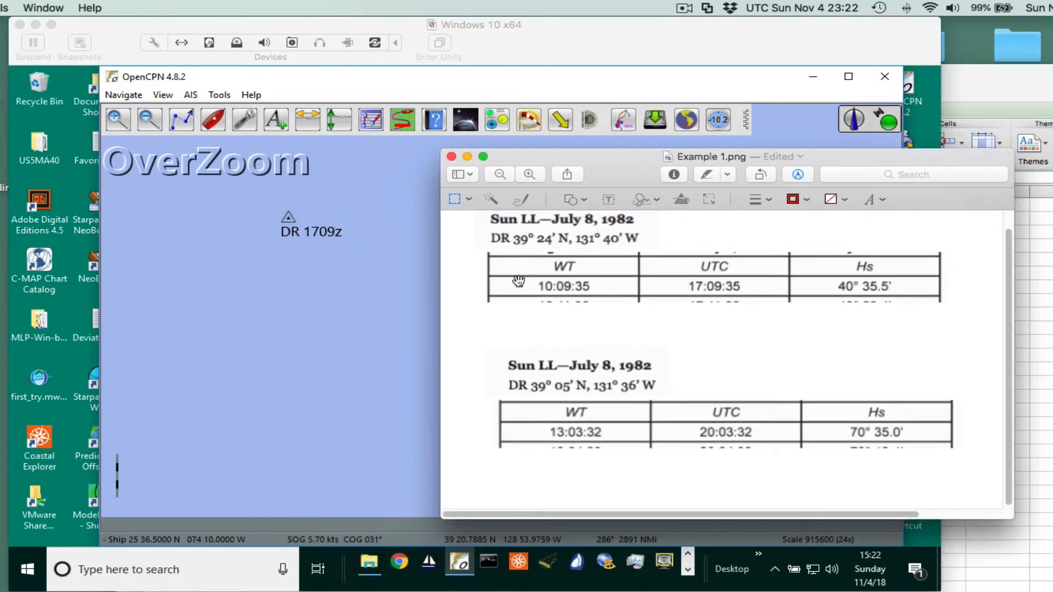
- Create a new waypoint in the Route & Mark Manager, keeping its properties clear of the sight data
{"action": "left_click", "coordinate": [357, 271]}
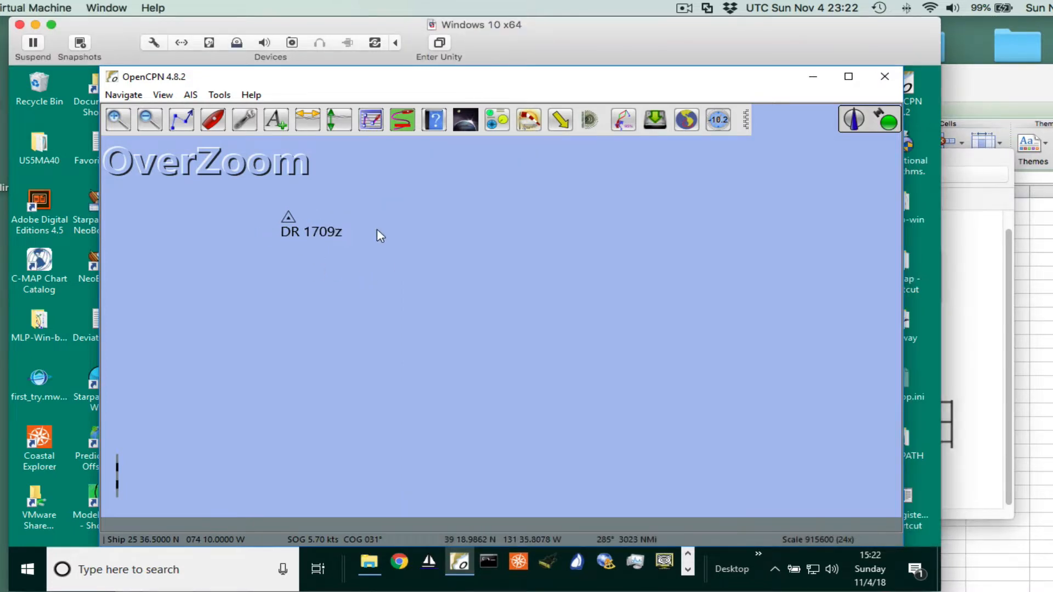
{"action": "left_click", "coordinate": [371, 121]}
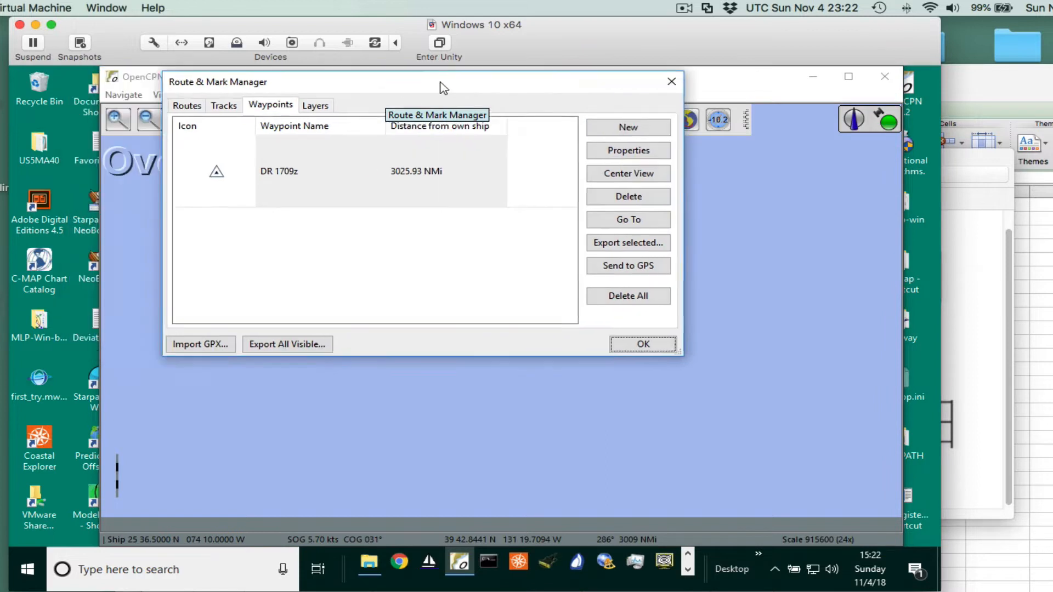
{"action": "left_click_drag", "start_coordinate": [443, 87], "coordinate": [654, 162]}
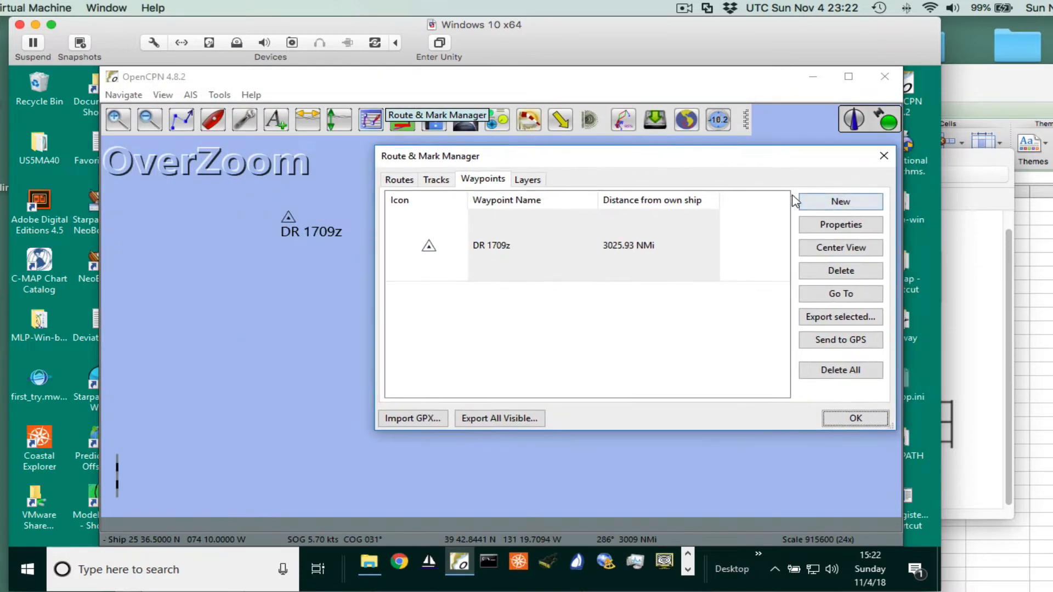
{"action": "left_click", "coordinate": [839, 205]}
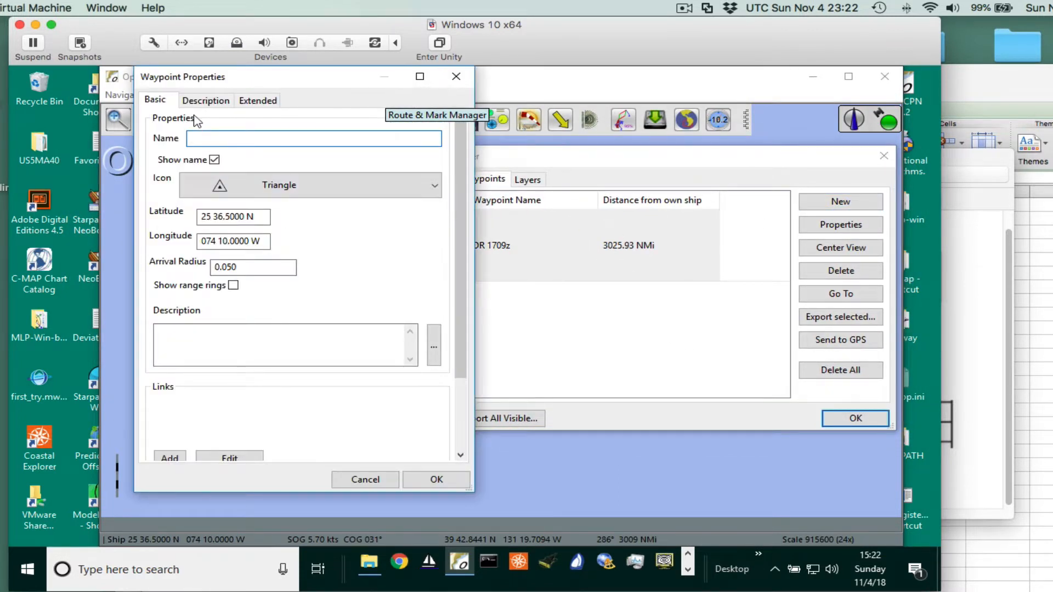
{"action": "left_click_drag", "start_coordinate": [320, 82], "coordinate": [372, 83]}
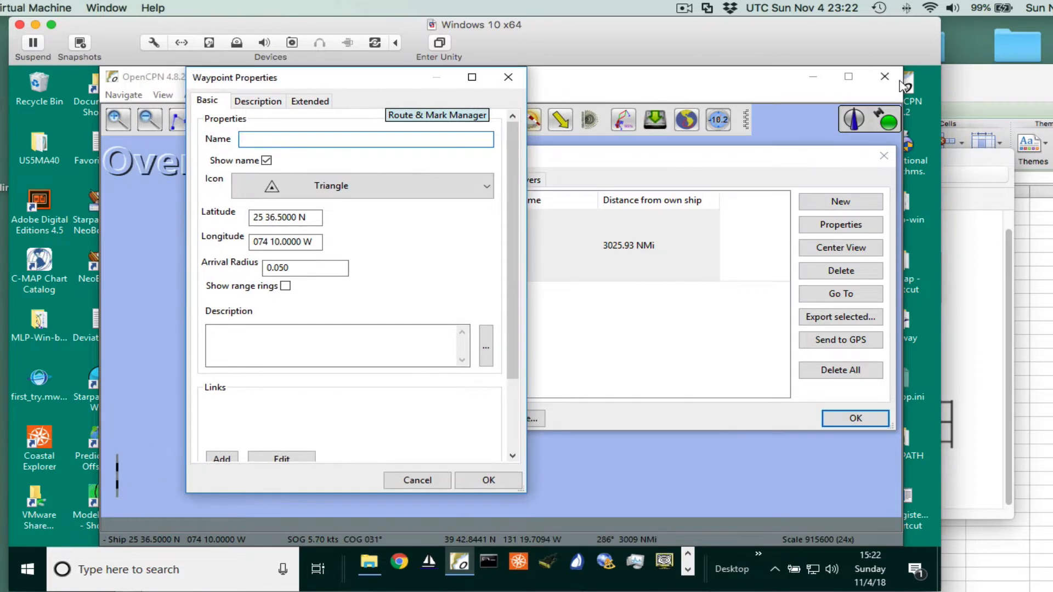
- Consult the second sun sight in Example 1 and name the new waypoint DR 2003z
{"action": "left_click", "coordinate": [965, 169]}
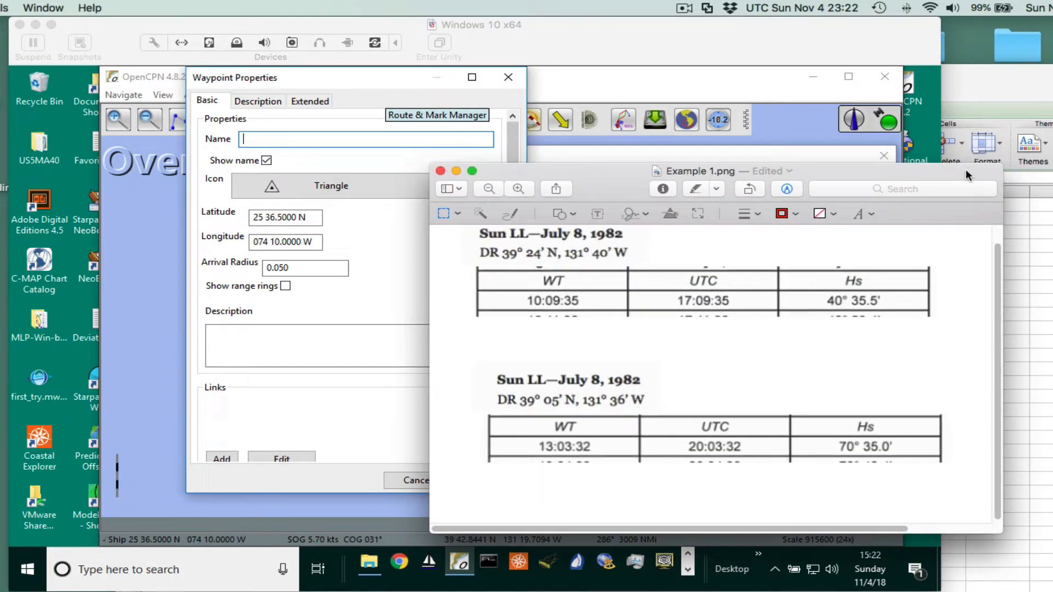
{"action": "left_click_drag", "start_coordinate": [966, 169], "coordinate": [985, 164]}
{"action": "left_click", "coordinate": [277, 138]}
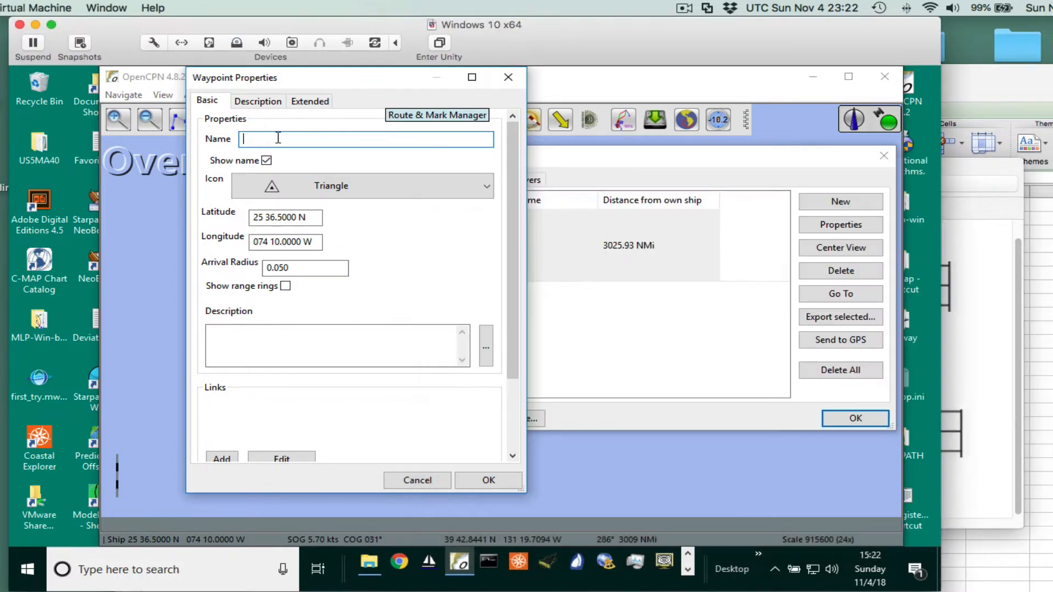
{"action": "type", "text": "Dr"}
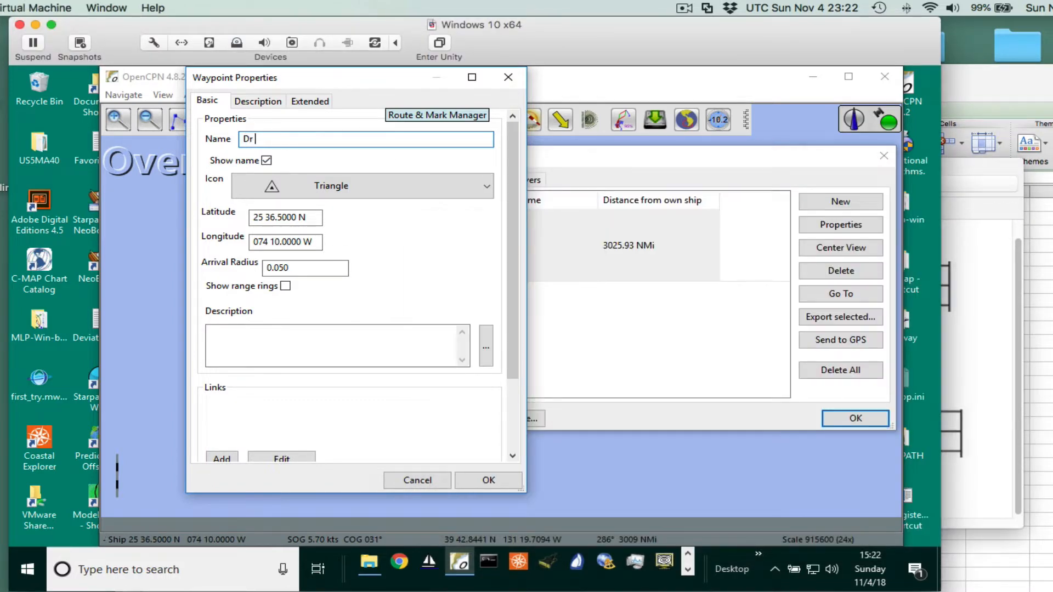
{"action": "key", "text": "BackSpace"}
{"action": "key", "text": "BackSpace"}
{"action": "type", "text": "R 2003z"}
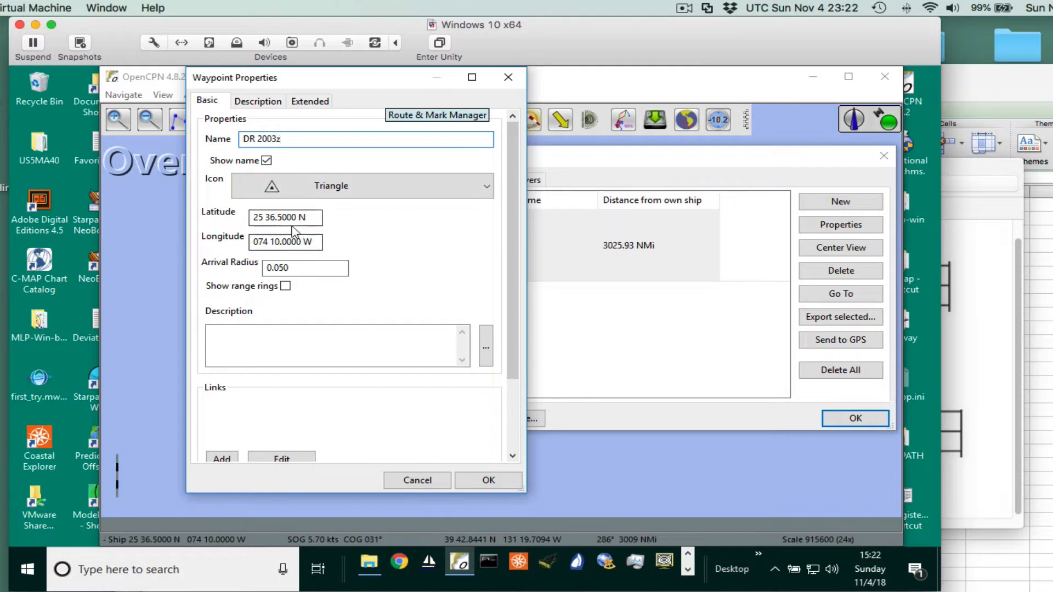
- Set the DR 2003z waypoint's latitude to 39 05 N from the second sight's DR position
{"action": "left_click_drag", "start_coordinate": [977, 167], "coordinate": [998, 161]}
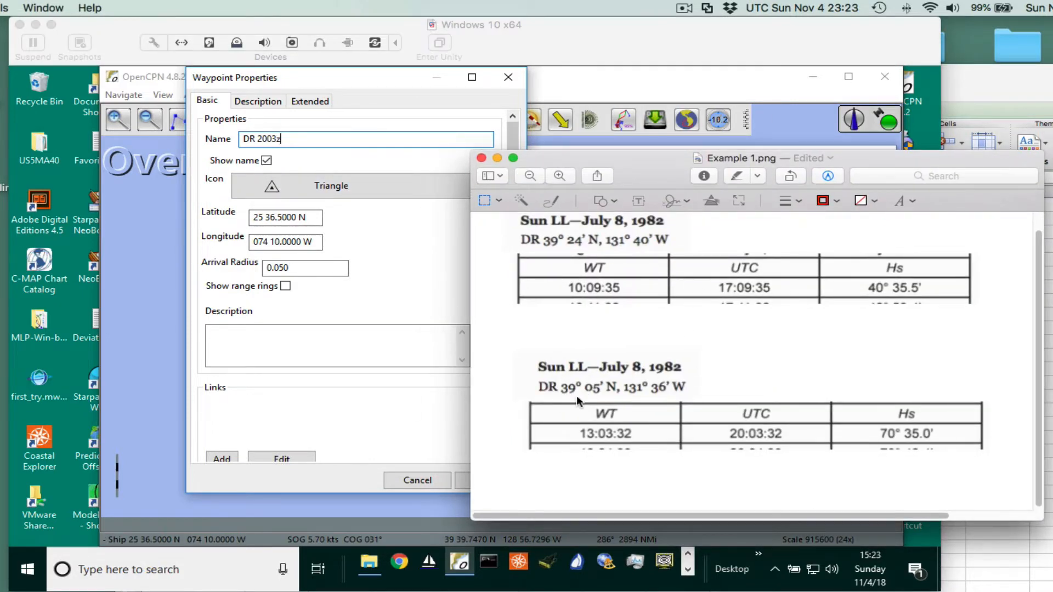
{"action": "left_click_drag", "start_coordinate": [638, 154], "coordinate": [841, 66]}
{"action": "left_click", "coordinate": [281, 221]}
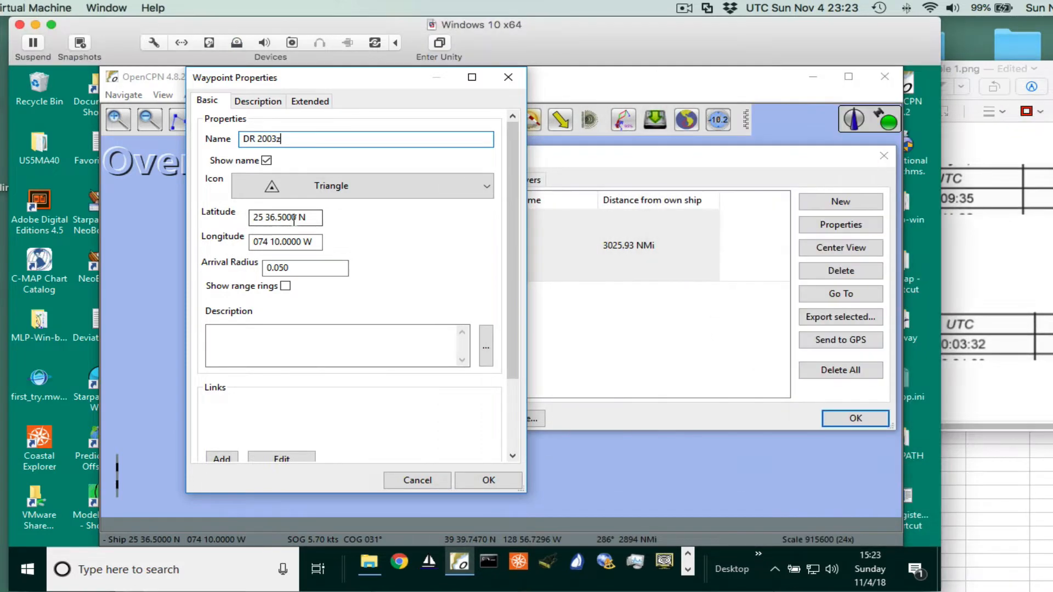
{"action": "left_click_drag", "start_coordinate": [295, 216], "coordinate": [229, 213]}
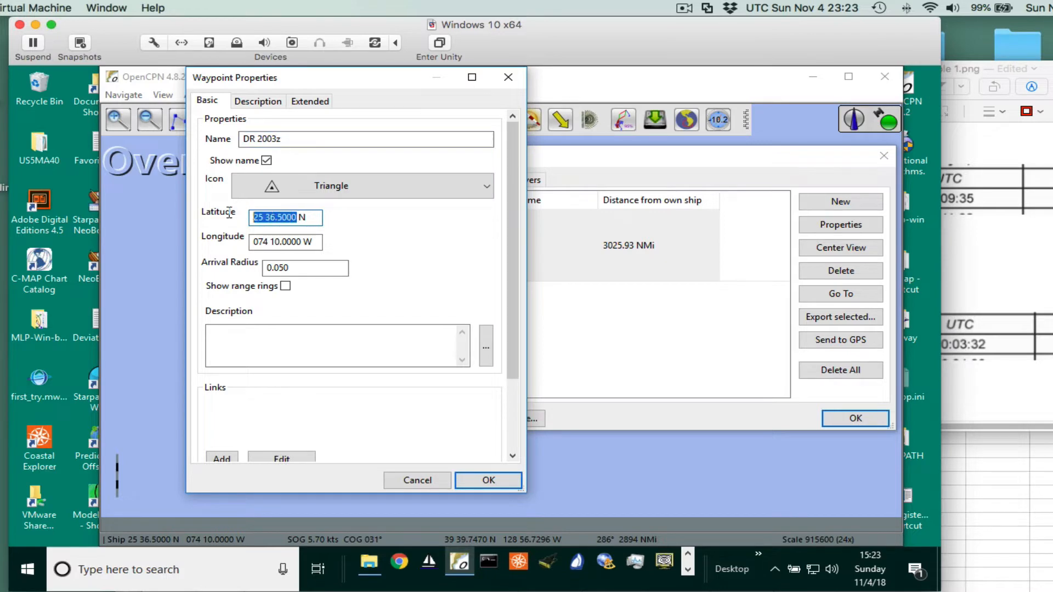
{"action": "type", "text": "39 05"}
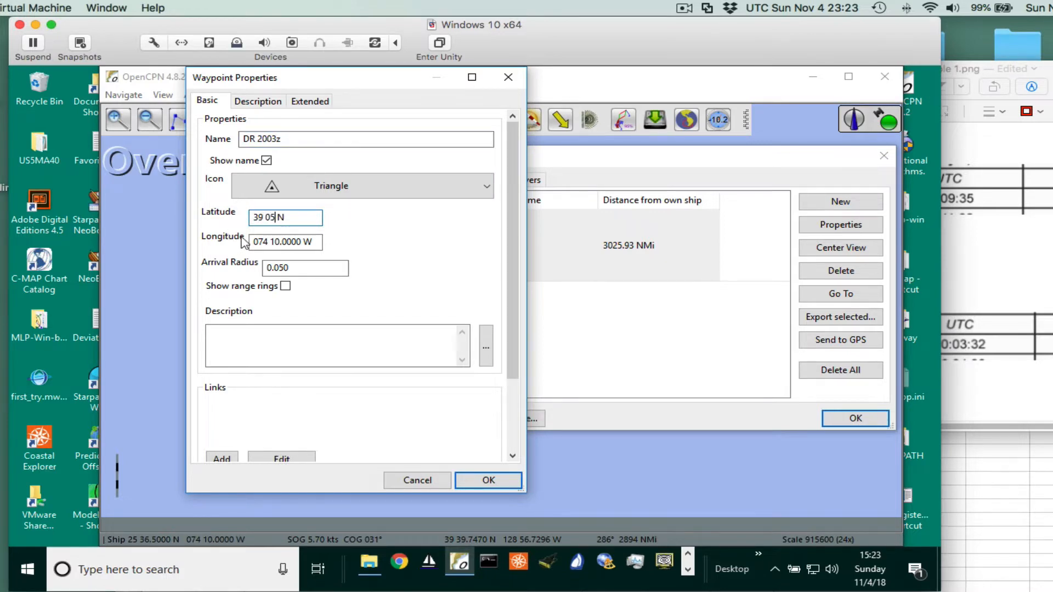
- Set the DR 2003z waypoint's longitude to 131 36.0 W and save the waypoint
{"action": "left_click_drag", "start_coordinate": [301, 242], "coordinate": [239, 240]}
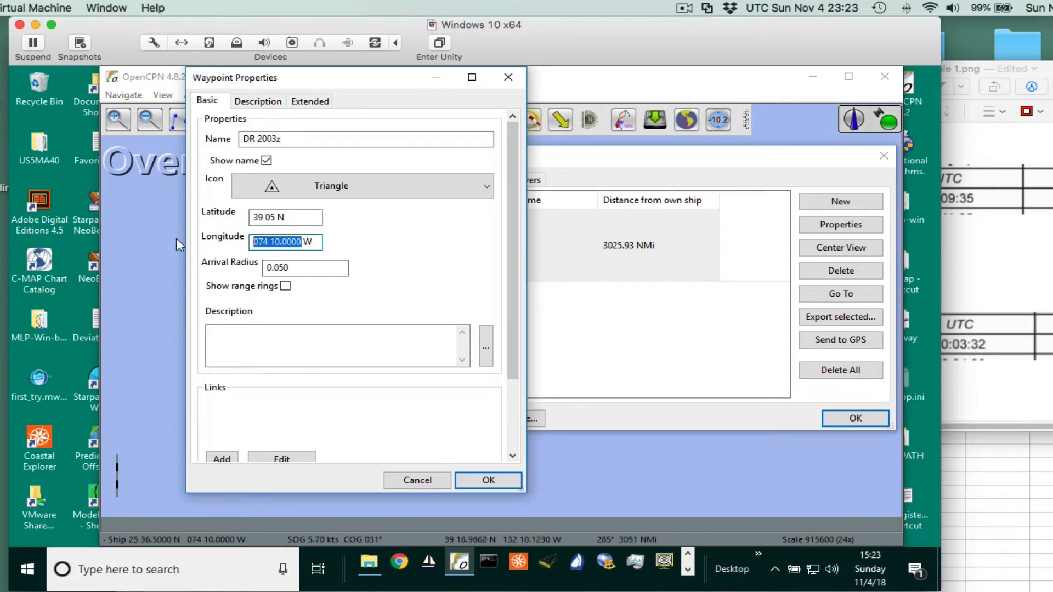
{"action": "left_click", "coordinate": [987, 264]}
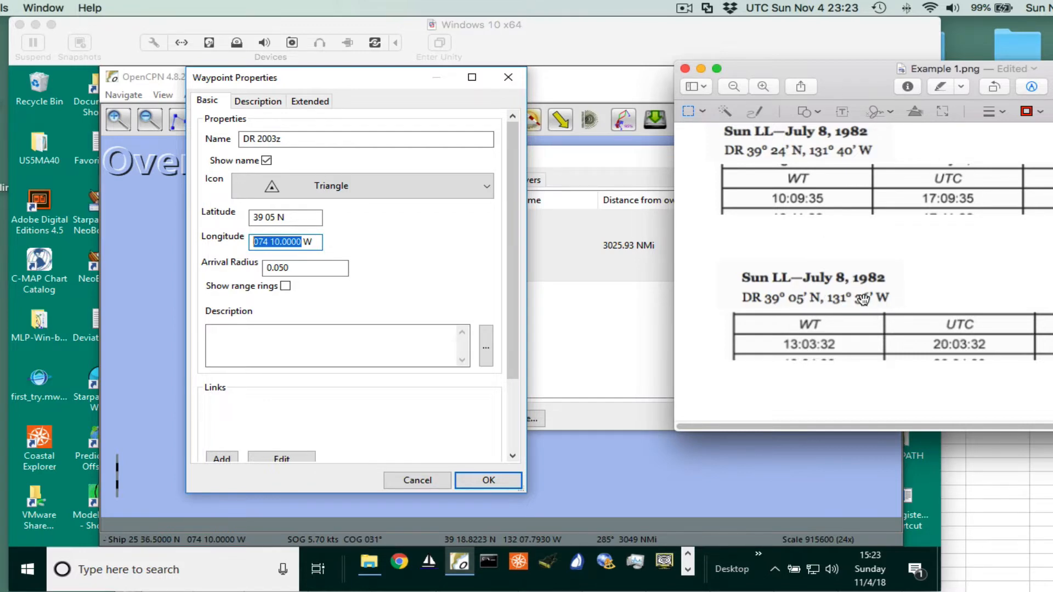
{"action": "left_click", "coordinate": [277, 242]}
{"action": "left_click", "coordinate": [286, 241]}
{"action": "left_click_drag", "start_coordinate": [301, 241], "coordinate": [220, 237]}
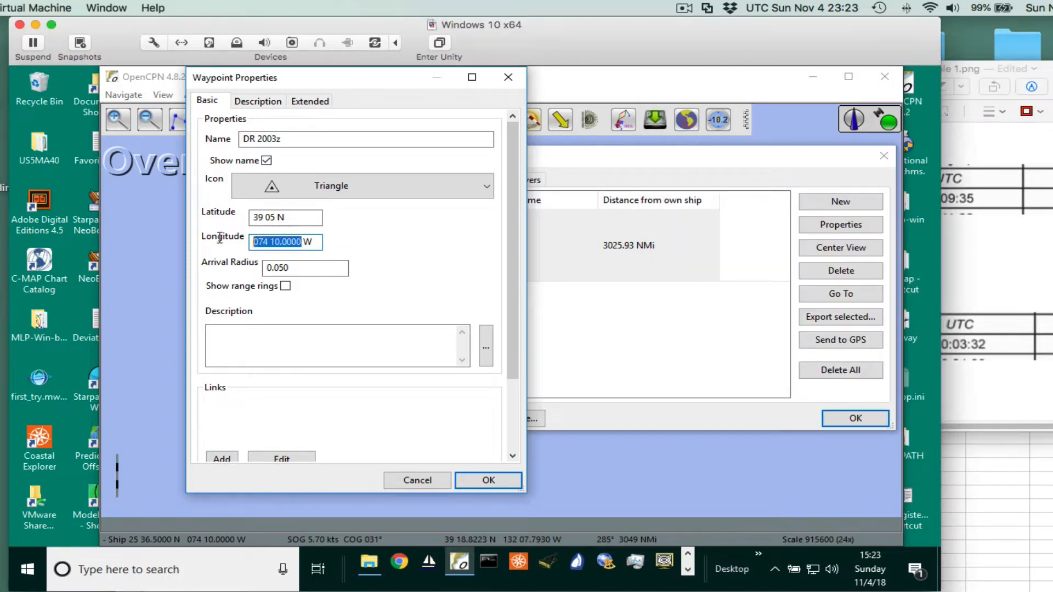
{"action": "type", "text": "131 "}
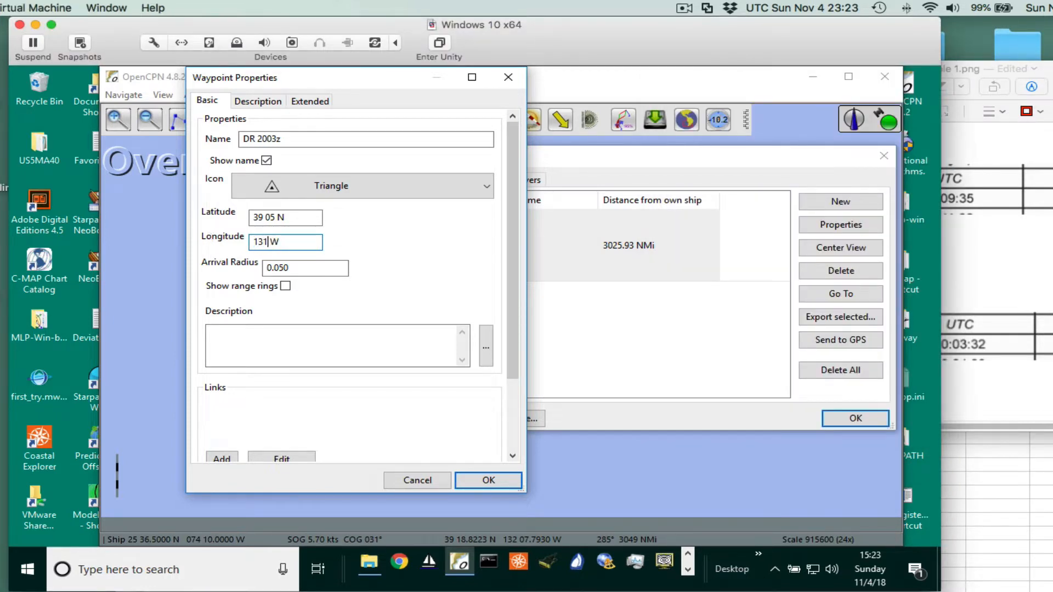
{"action": "type", "text": "36.0"}
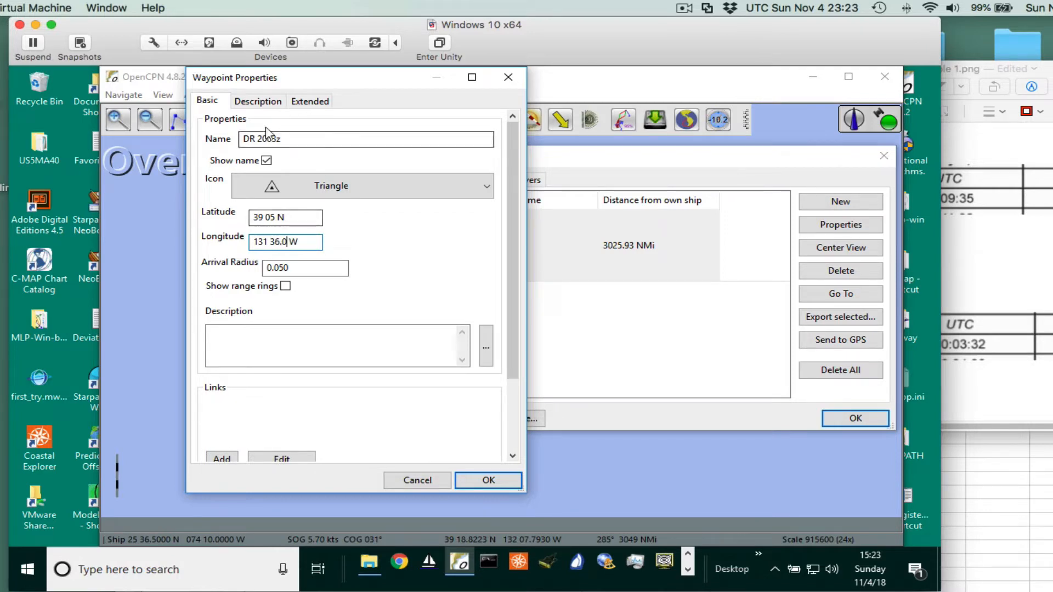
{"action": "left_click", "coordinate": [489, 480]}
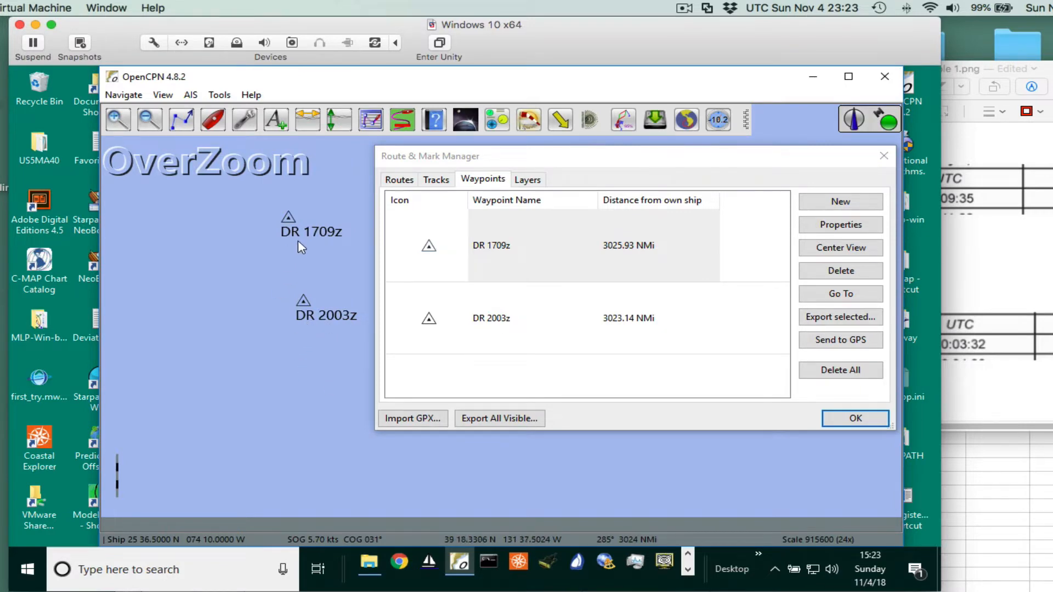
- Close the Route & Mark Manager and reposition the chart so both DR waypoints are near its centre
{"action": "left_click_drag", "start_coordinate": [549, 155], "coordinate": [628, 154]}
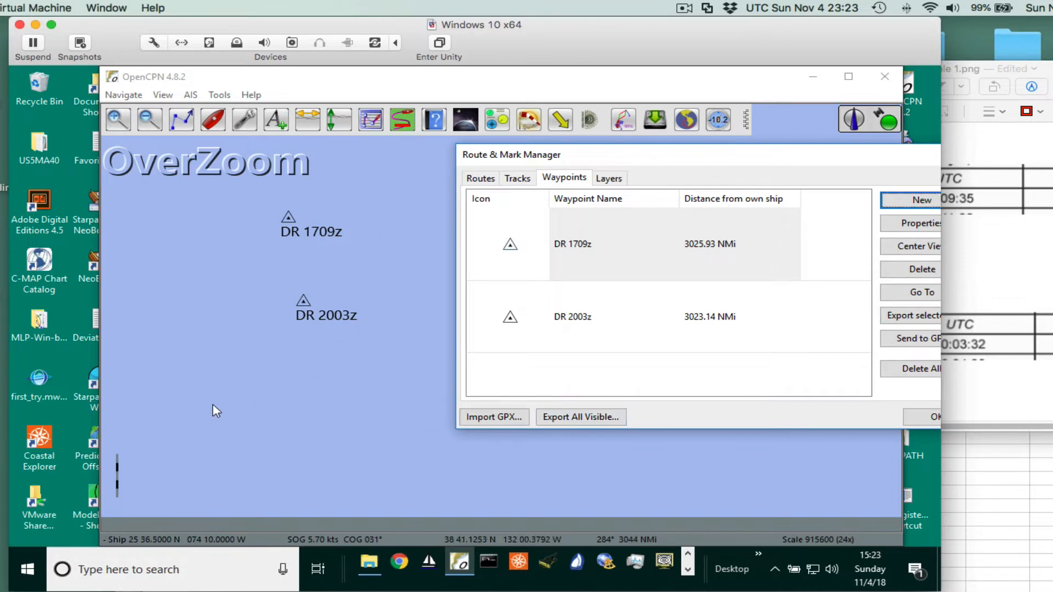
{"action": "key", "text": "alt+i"}
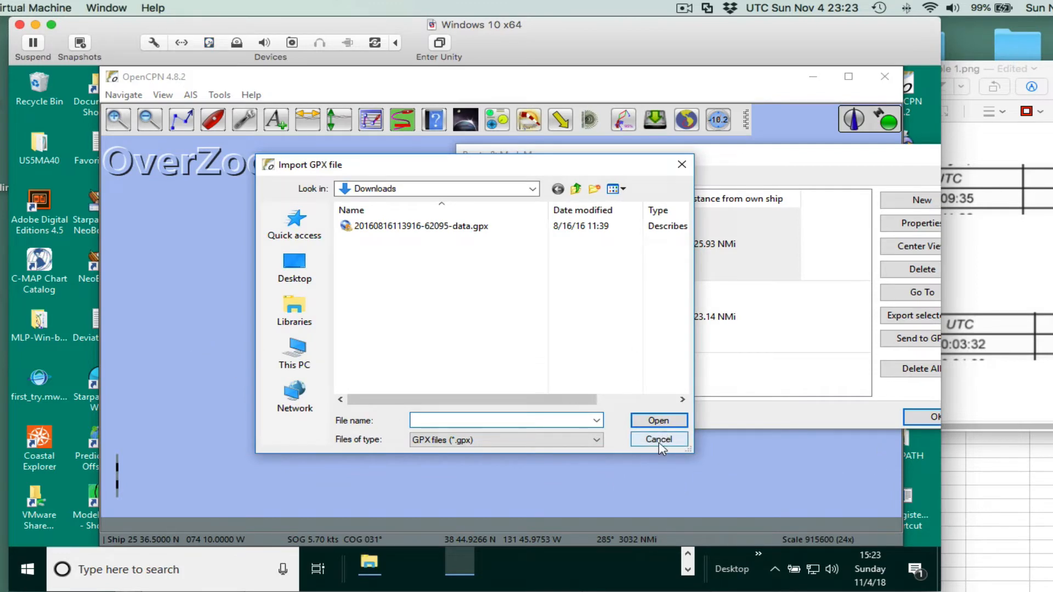
{"action": "left_click", "coordinate": [682, 167]}
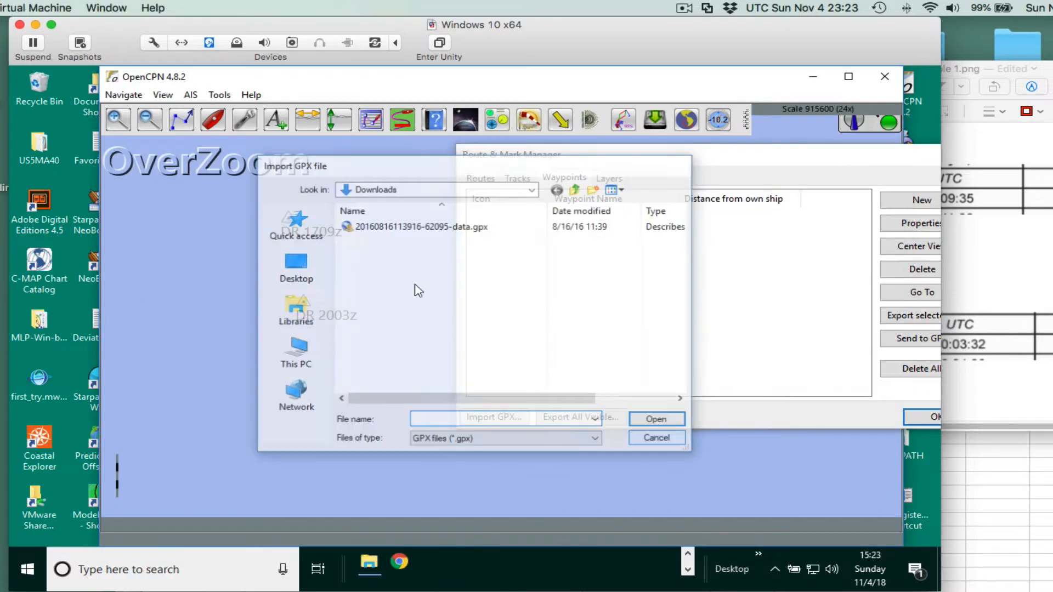
{"action": "left_click_drag", "start_coordinate": [820, 164], "coordinate": [949, 254]}
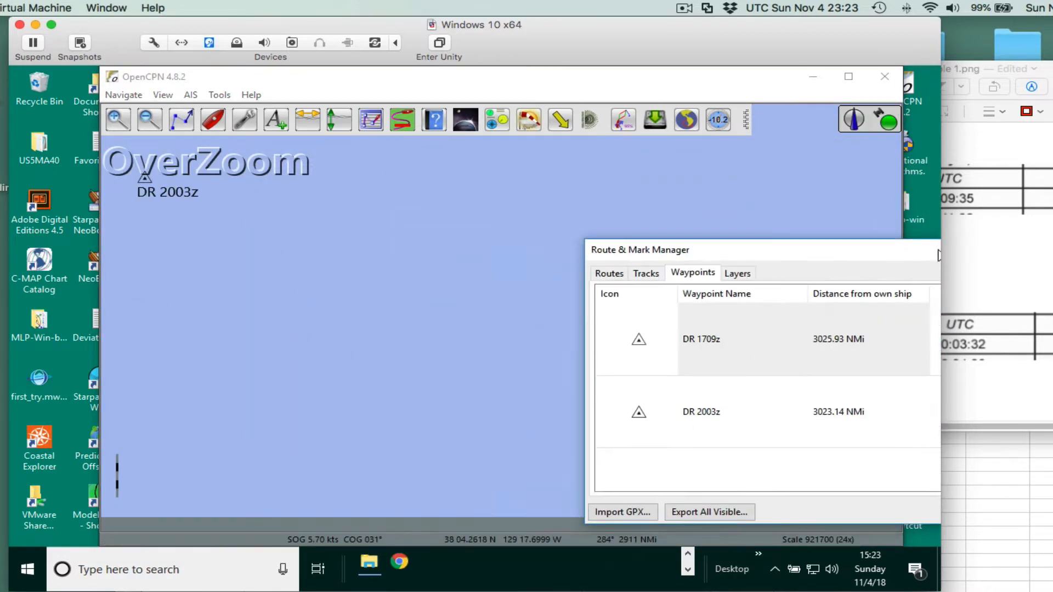
{"action": "left_click_drag", "start_coordinate": [153, 267], "coordinate": [392, 444]}
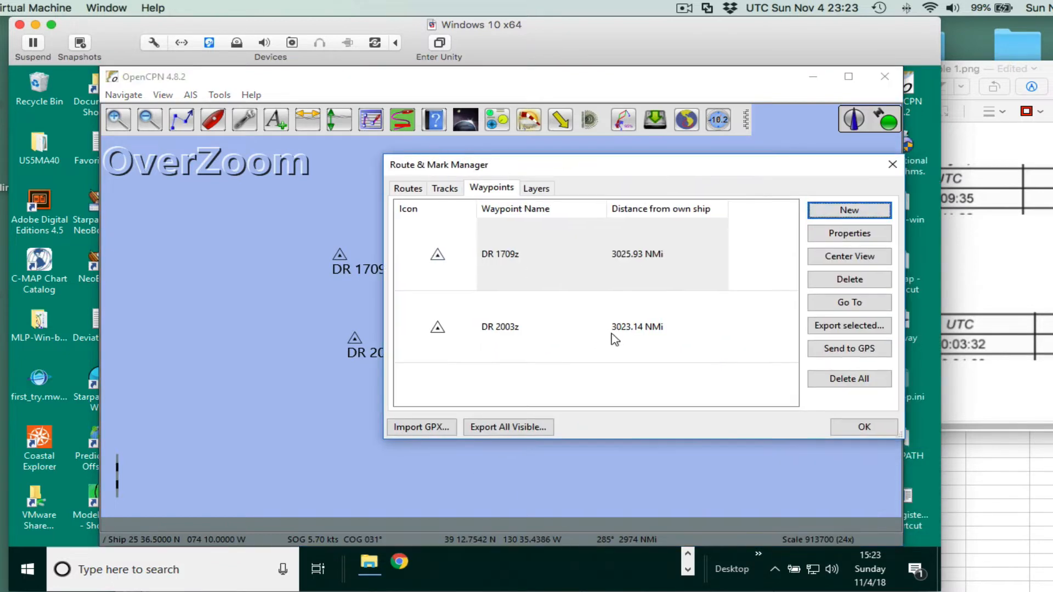
{"action": "left_click", "coordinate": [750, 414]}
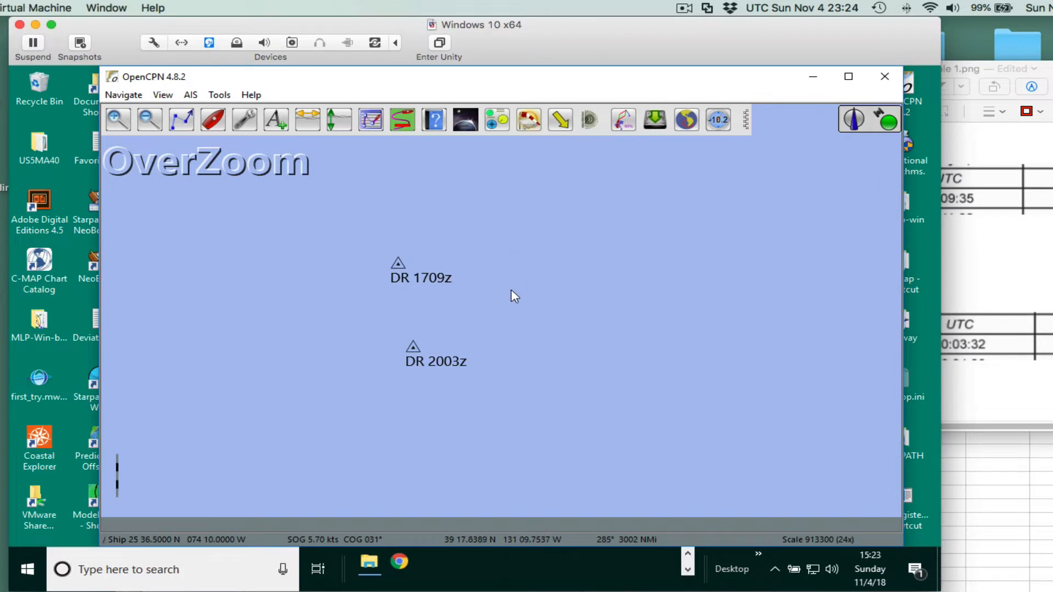
- Lay a temporary route from DR 1709z to DR 2003z to check its bearing and distance, and discard it
{"action": "key", "text": "ctrl+r"}
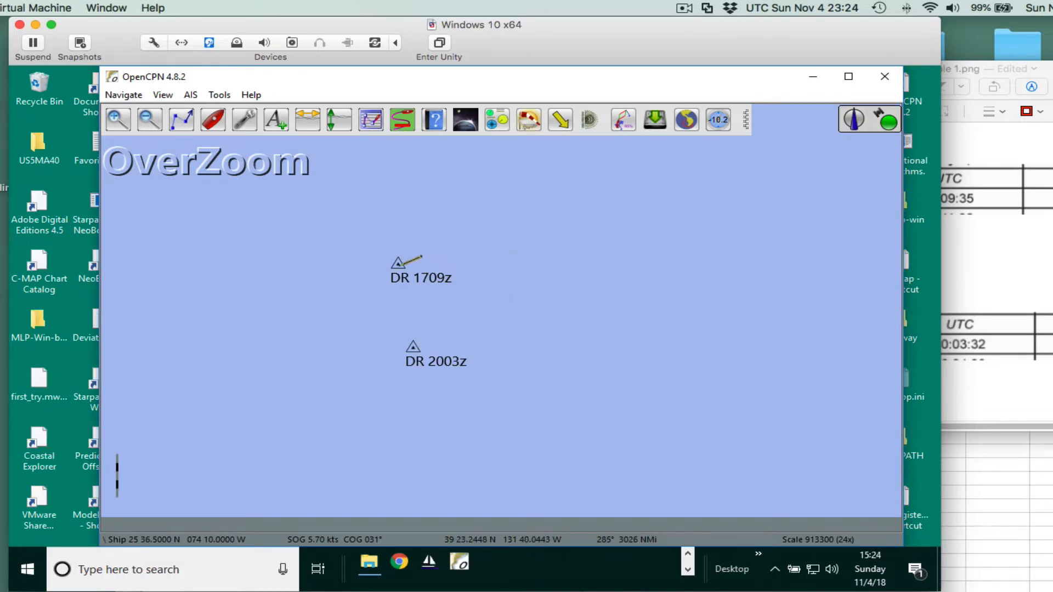
{"action": "left_click", "coordinate": [398, 263]}
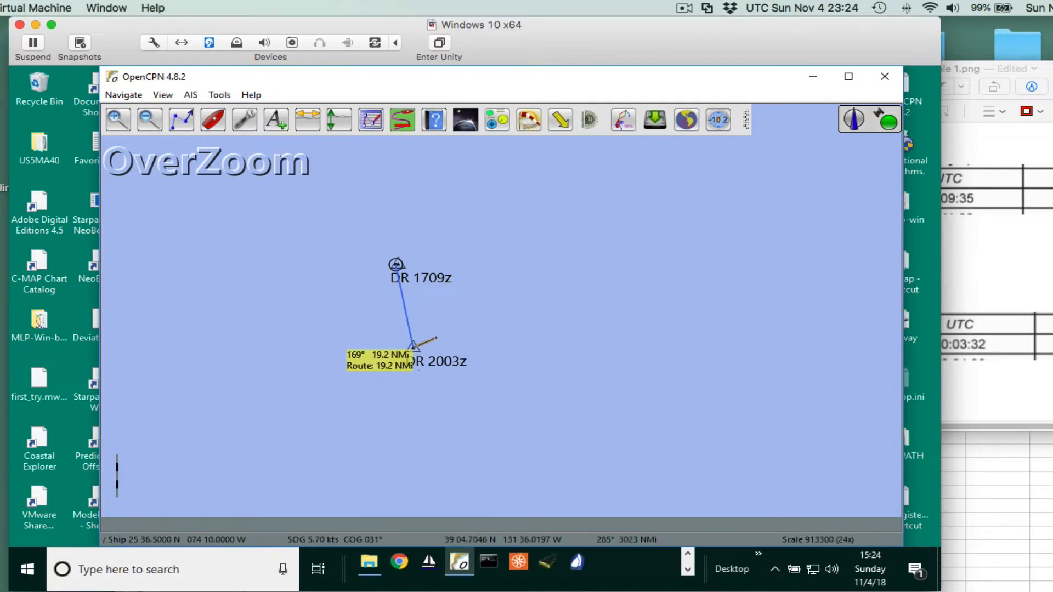
{"action": "left_click", "coordinate": [412, 346]}
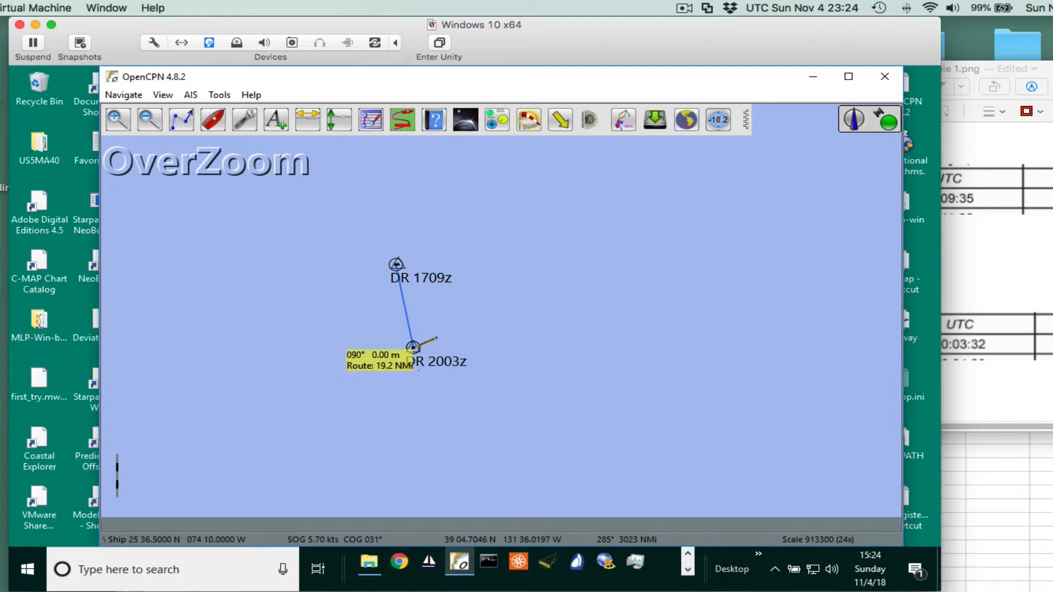
{"action": "key", "text": "Escape"}
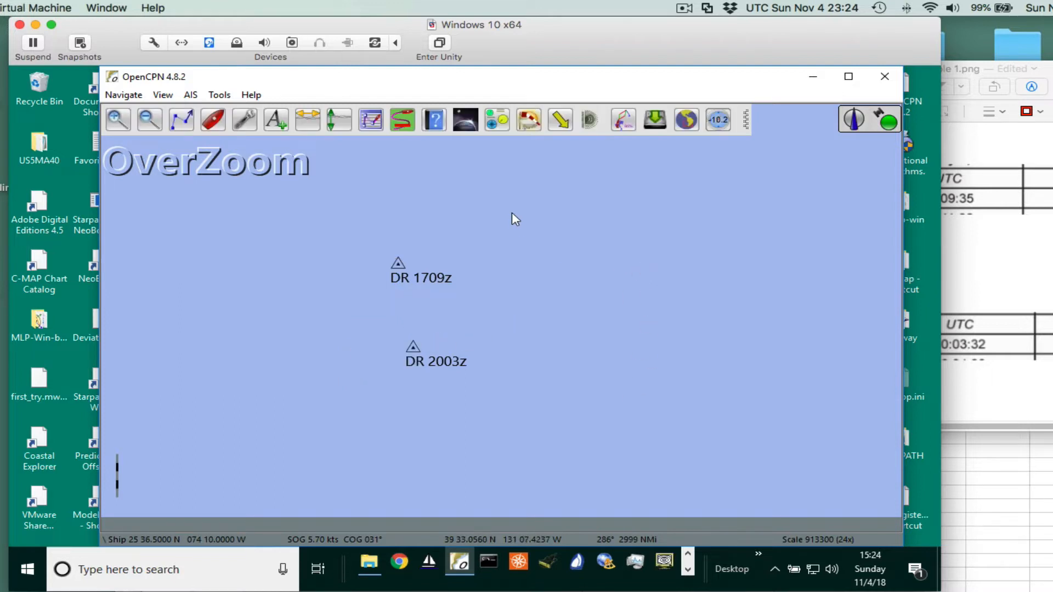
- Look at the existing celestial sights list and the Celestial Navigation plugin's entry in the options
{"action": "left_click", "coordinate": [466, 122]}
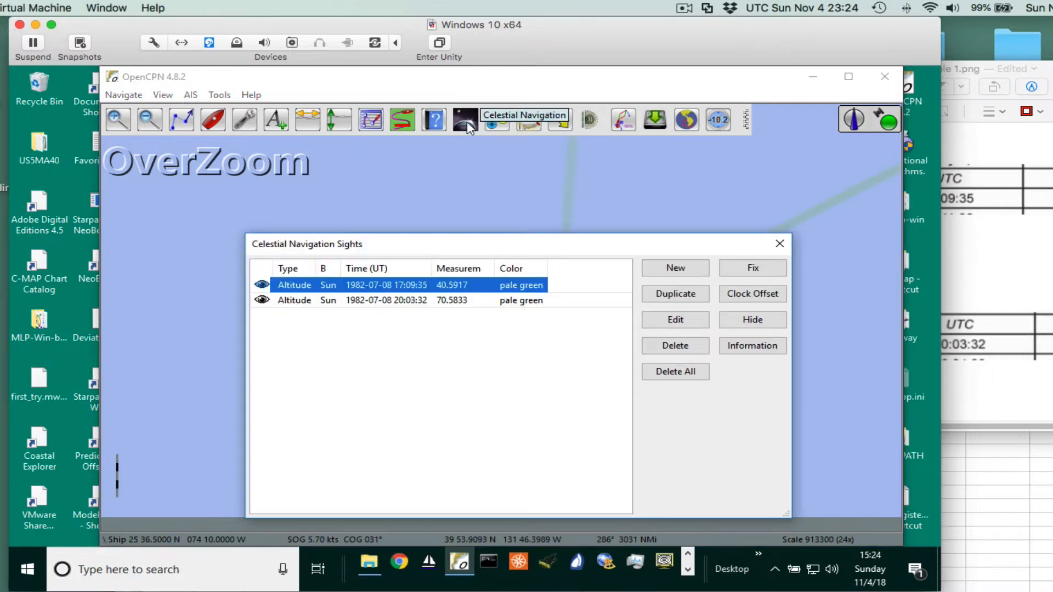
{"action": "left_click", "coordinate": [779, 245]}
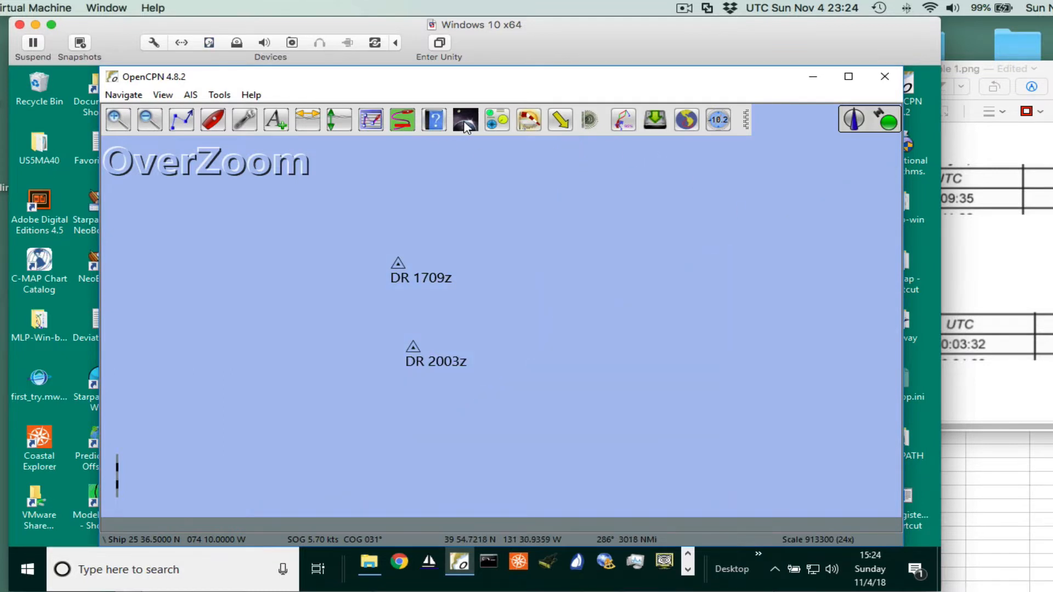
{"action": "left_click", "coordinate": [244, 120]}
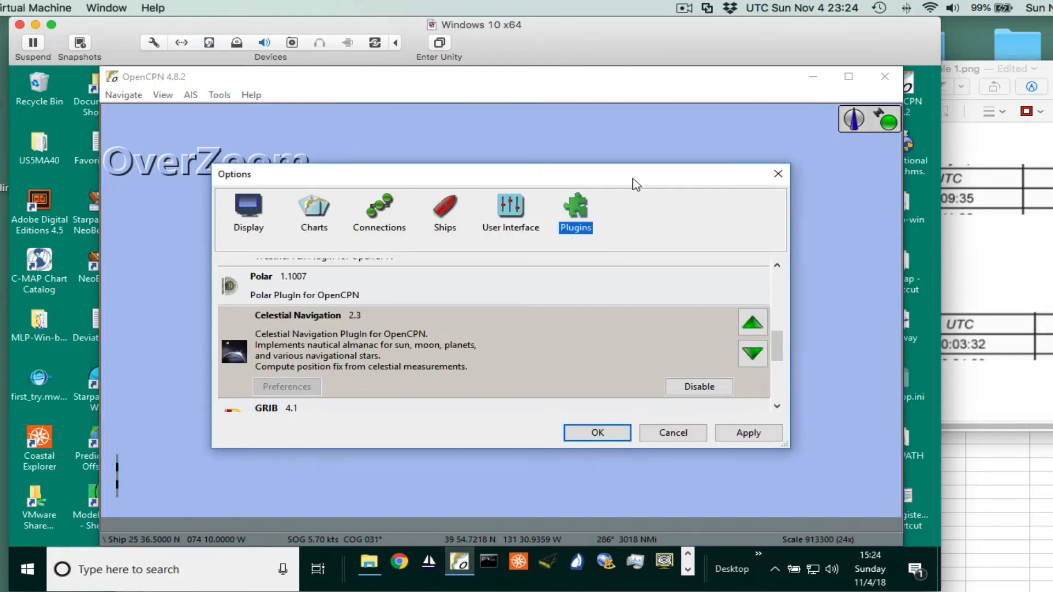
{"action": "left_click_drag", "start_coordinate": [632, 178], "coordinate": [659, 125]}
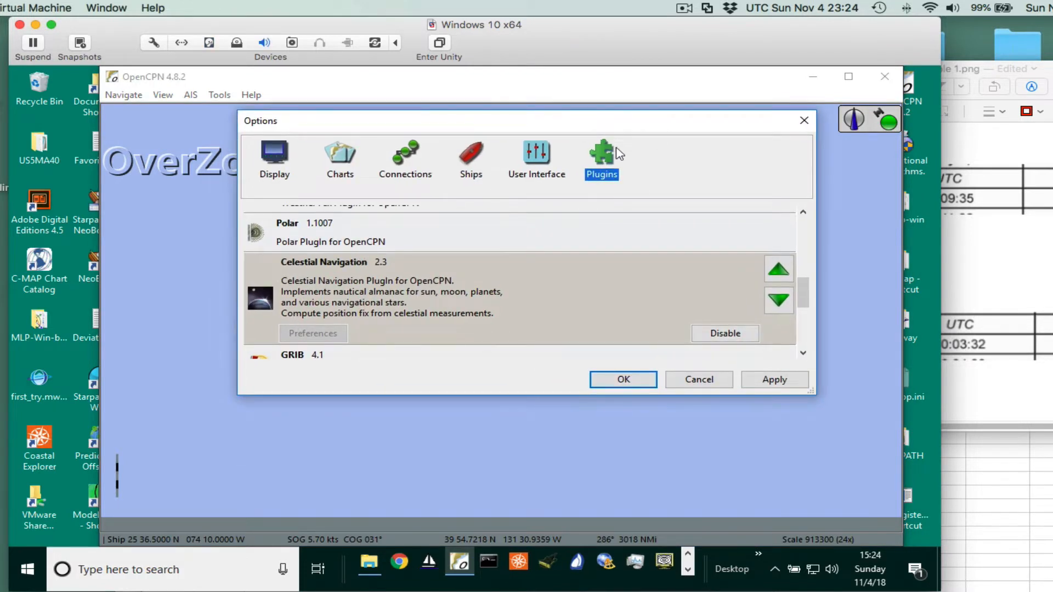
{"action": "left_click", "coordinate": [606, 160]}
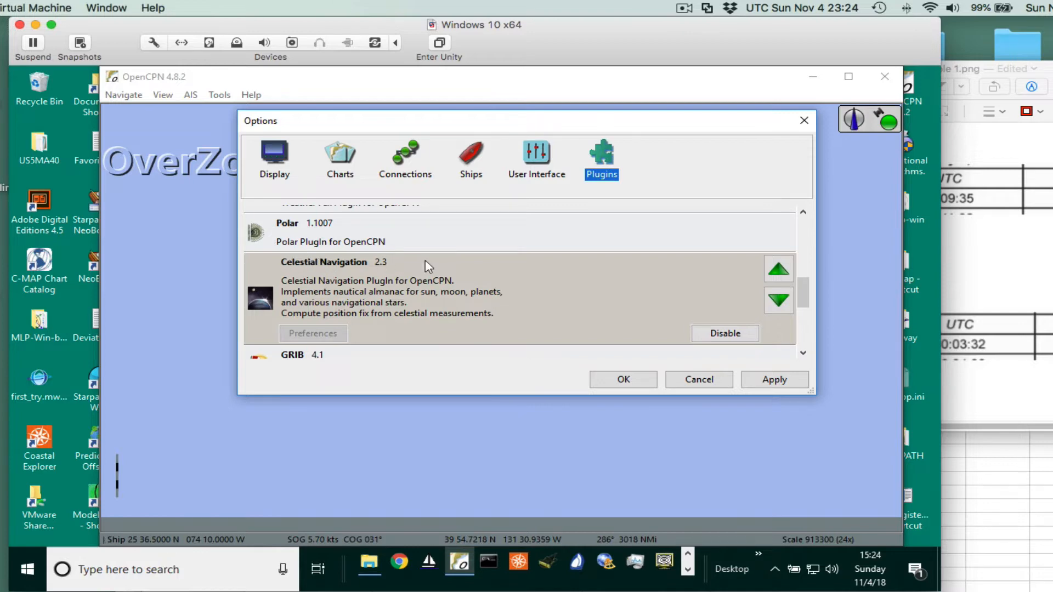
{"action": "left_click", "coordinate": [608, 379]}
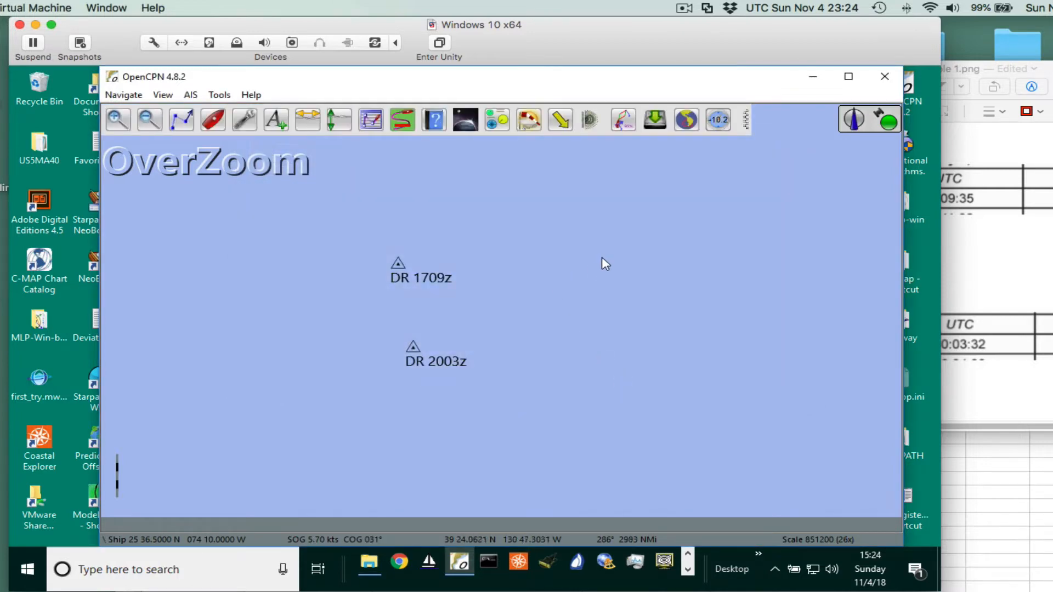
{"action": "left_click", "coordinate": [589, 126]}
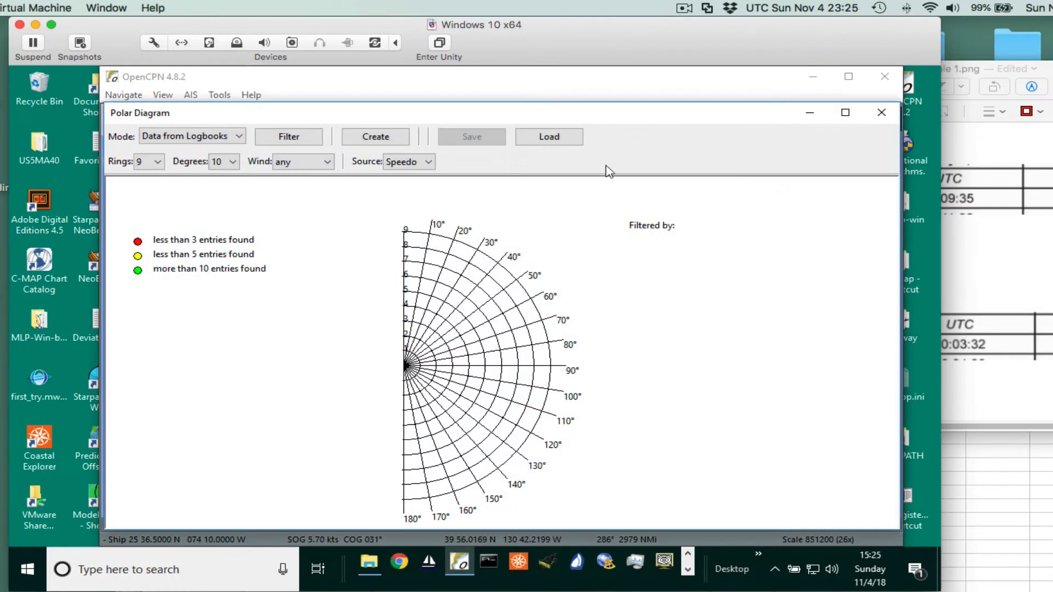
{"action": "right_click", "coordinate": [842, 118]}
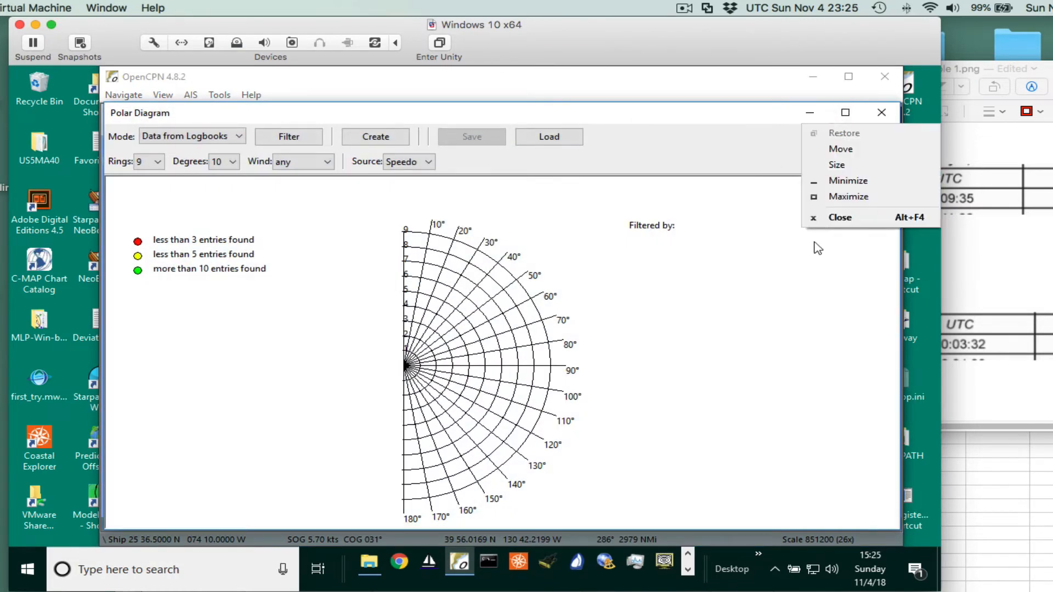
{"action": "left_click", "coordinate": [882, 113]}
- Delete both existing Sun sights, 20:03:32 and 17:09:35, from the Celestial Navigation sights list
{"action": "left_click", "coordinate": [465, 123]}
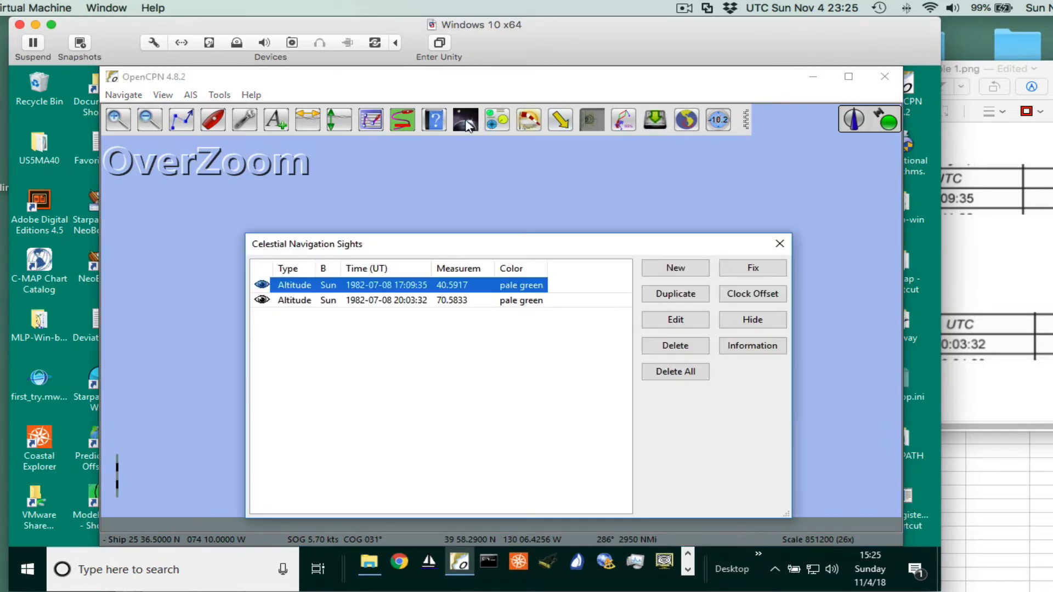
{"action": "left_click_drag", "start_coordinate": [501, 249], "coordinate": [519, 217]}
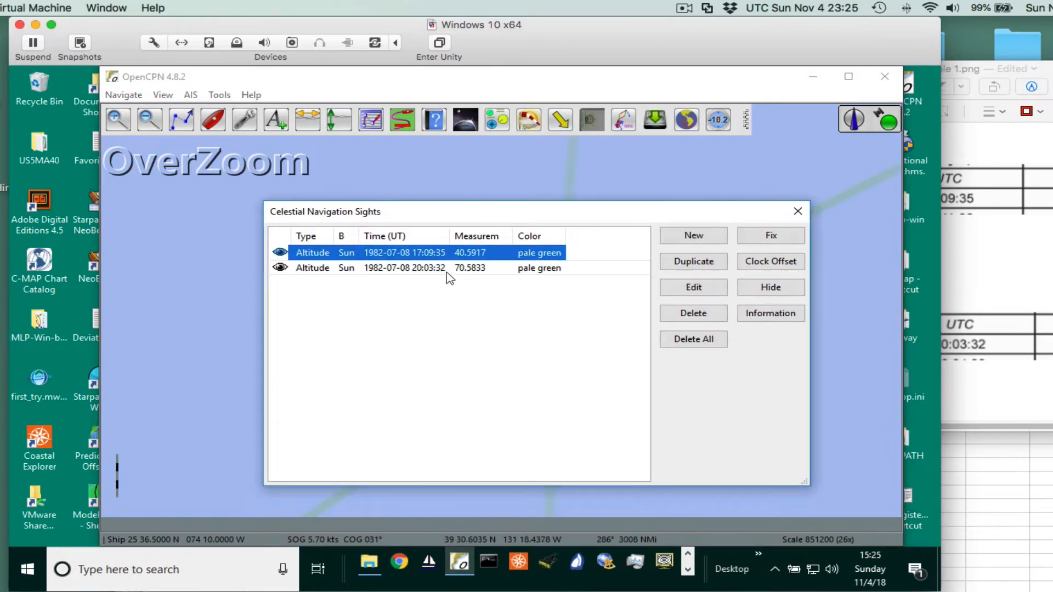
{"action": "left_click", "coordinate": [404, 269]}
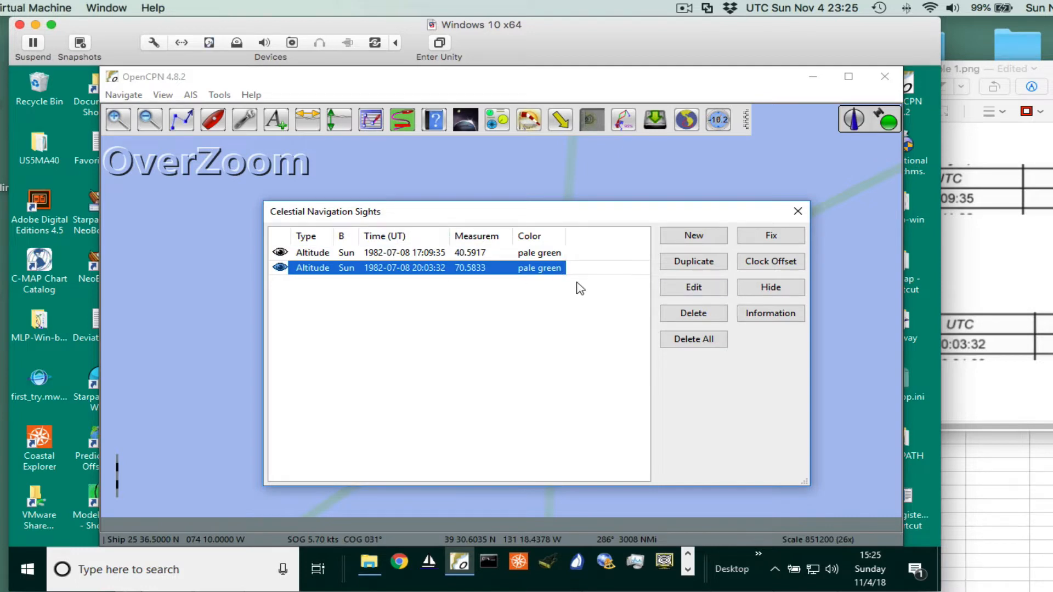
{"action": "left_click", "coordinate": [688, 316]}
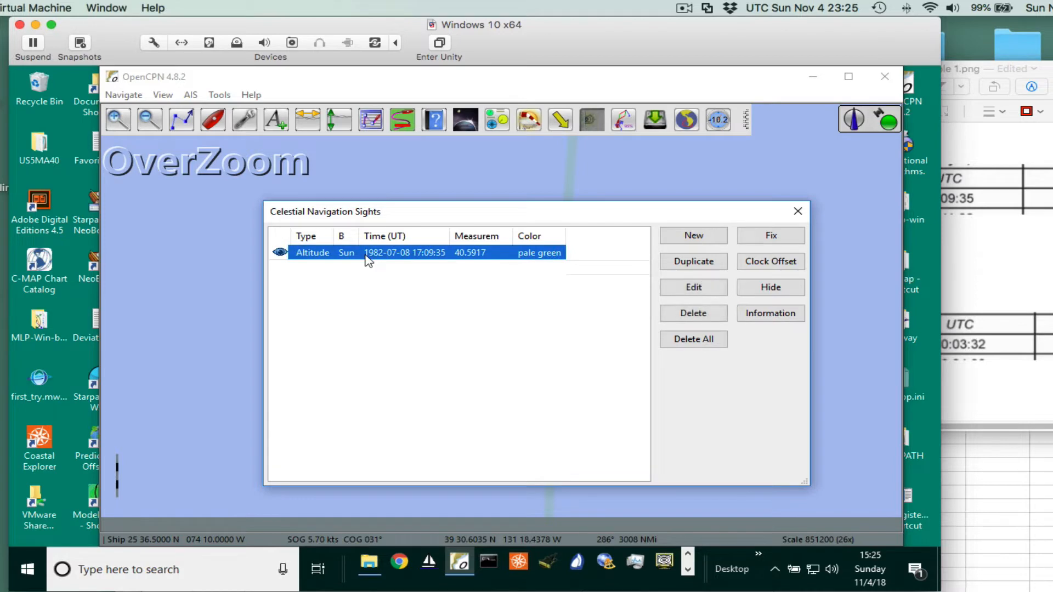
{"action": "left_click", "coordinate": [701, 315]}
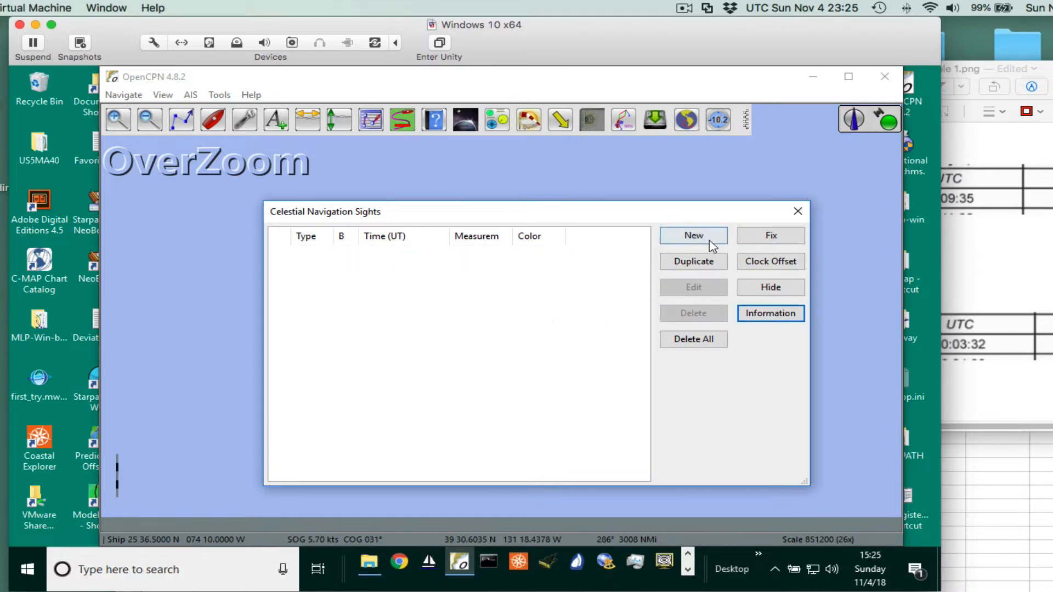
- Create a new celestial sight and review its type options, keeping Altitude as the type
{"action": "left_click", "coordinate": [693, 236]}
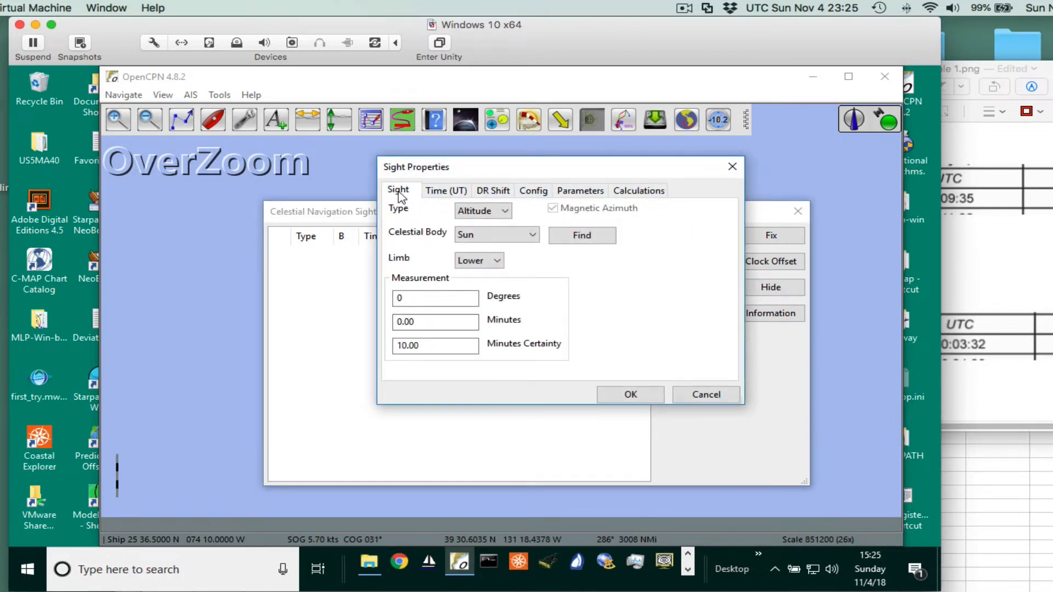
{"action": "left_click", "coordinate": [472, 211]}
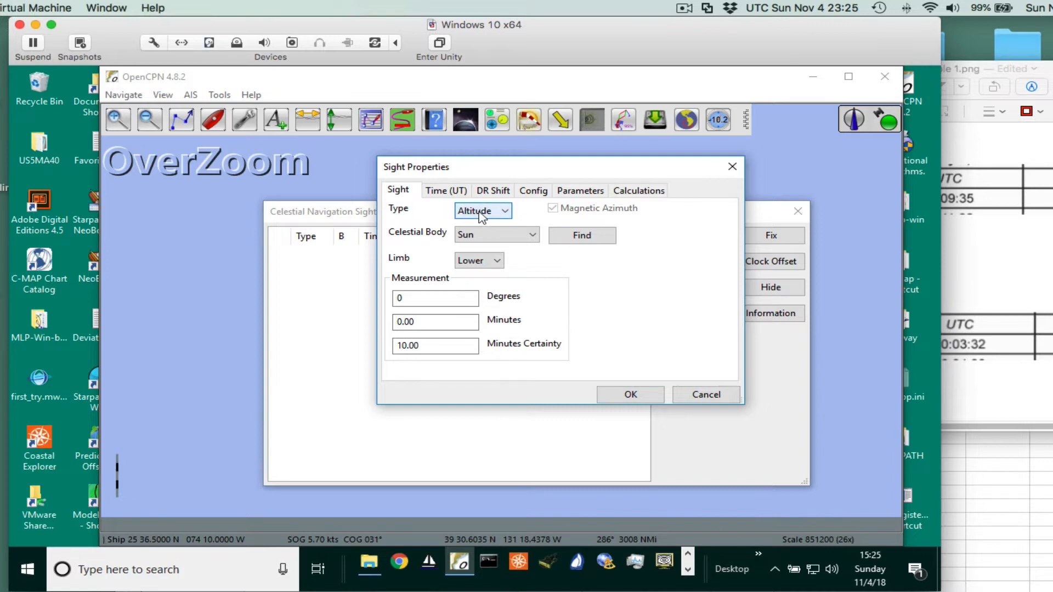
{"action": "left_click", "coordinate": [482, 213]}
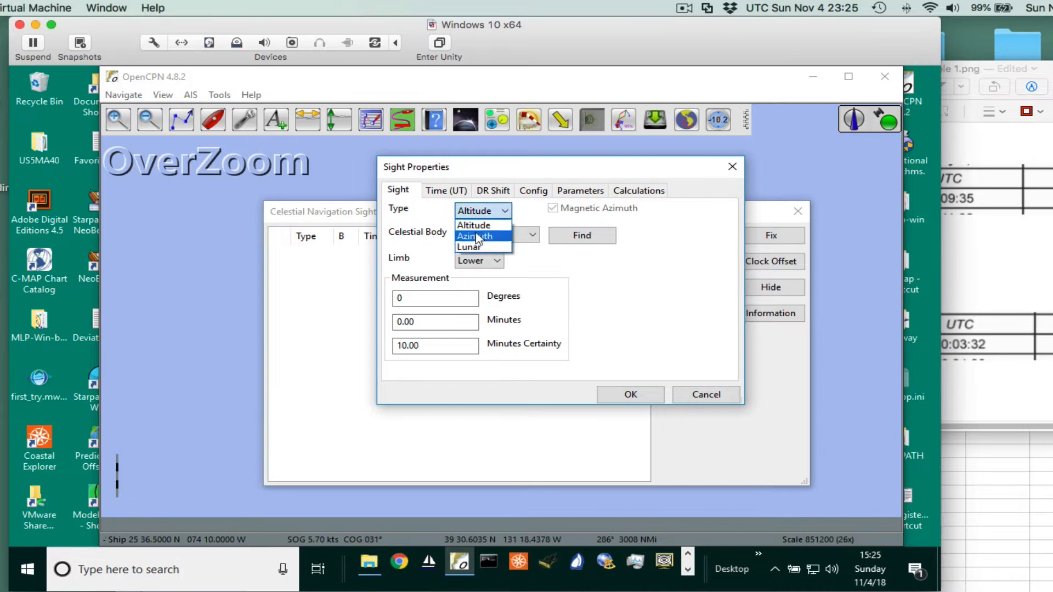
{"action": "left_click", "coordinate": [482, 224]}
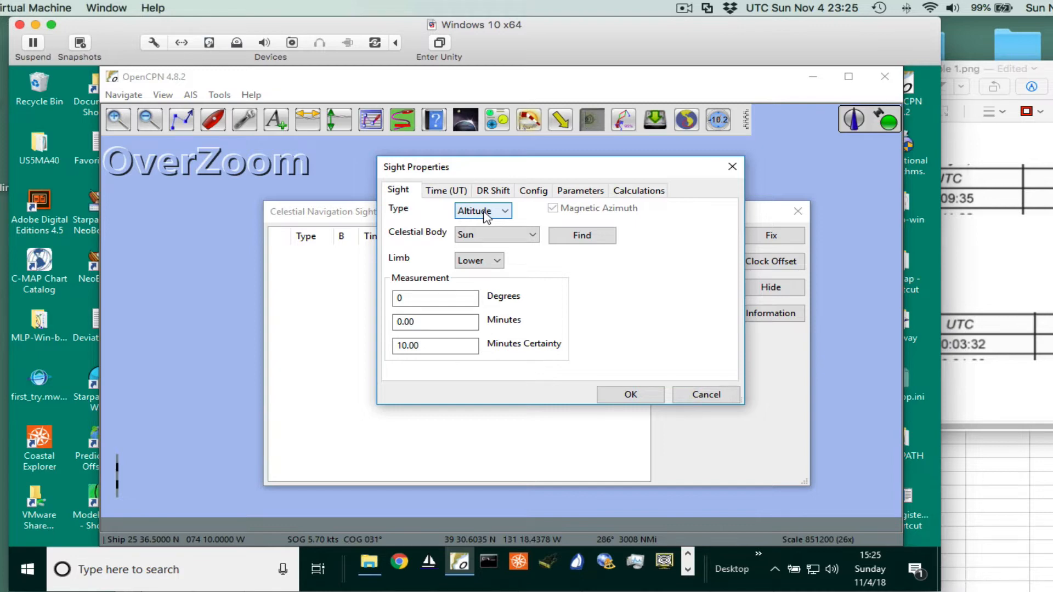
{"action": "left_click", "coordinate": [485, 214]}
{"action": "left_click", "coordinate": [484, 214]}
{"action": "left_click", "coordinate": [490, 216]}
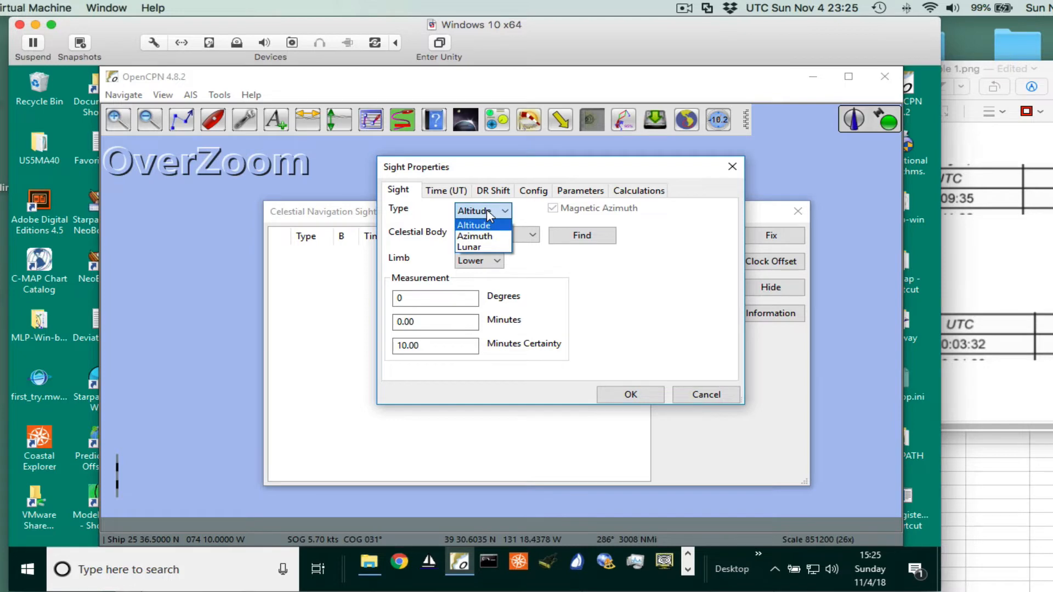
{"action": "left_click", "coordinate": [489, 216]}
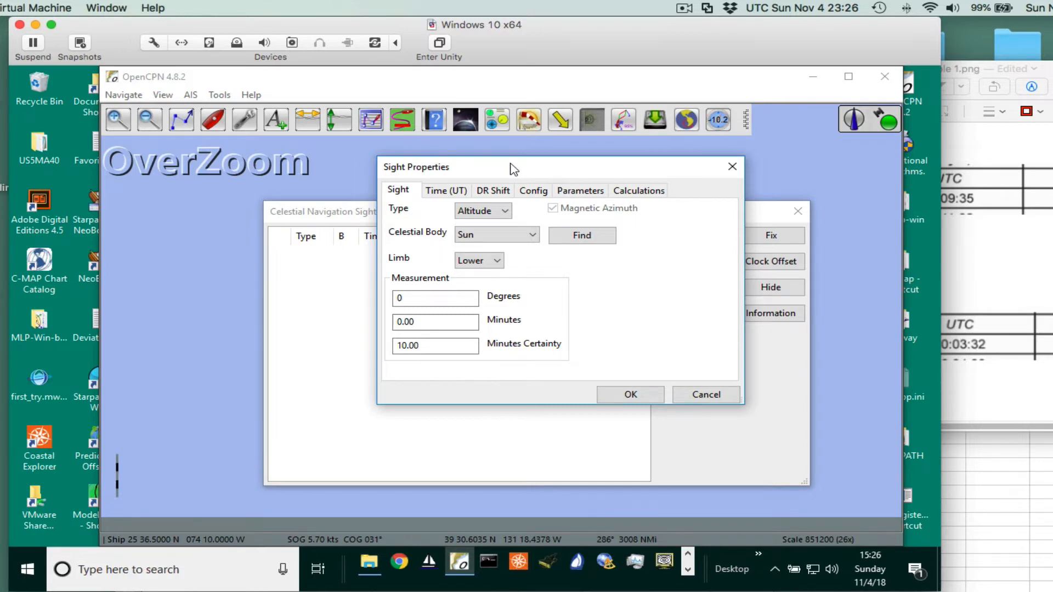
{"action": "left_click_drag", "start_coordinate": [510, 167], "coordinate": [504, 162]}
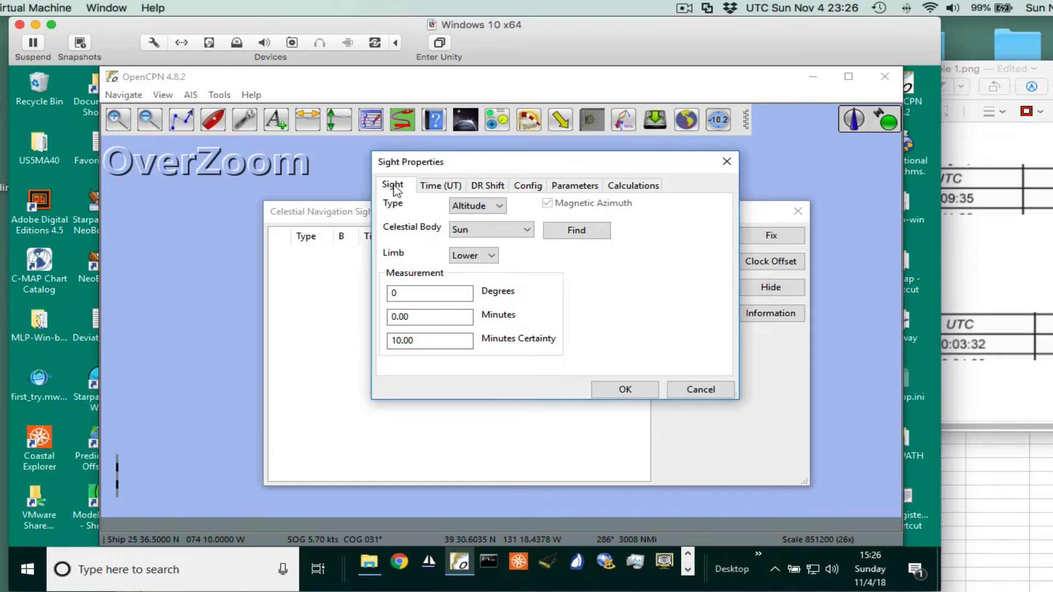
- Set the new sight's type to Azimuth, turn off Magnetic Azimuth, and dismiss the Microsoft account notification
{"action": "left_click", "coordinate": [466, 210]}
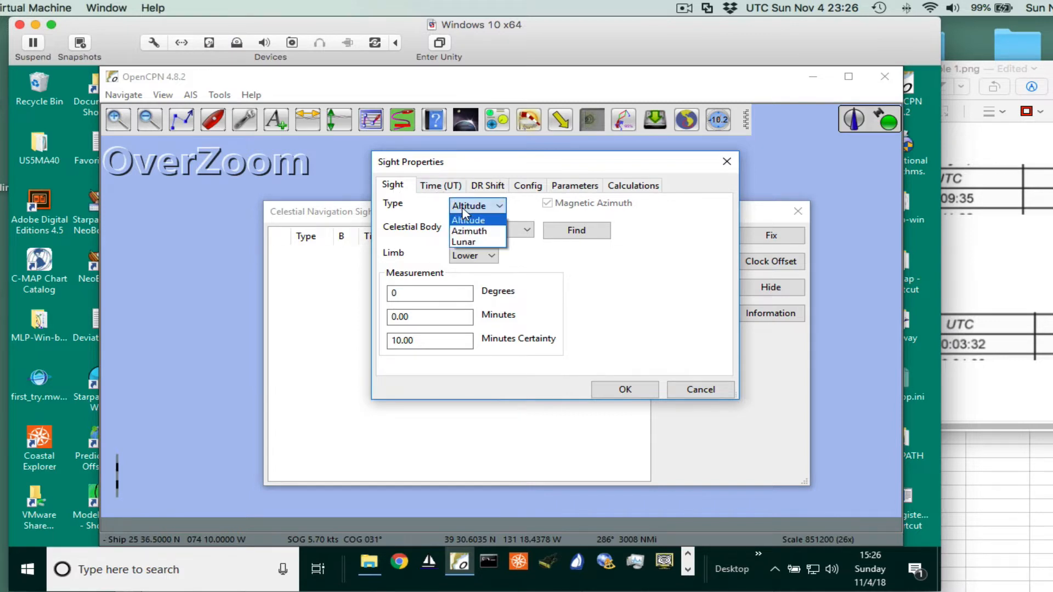
{"action": "left_click", "coordinate": [467, 231]}
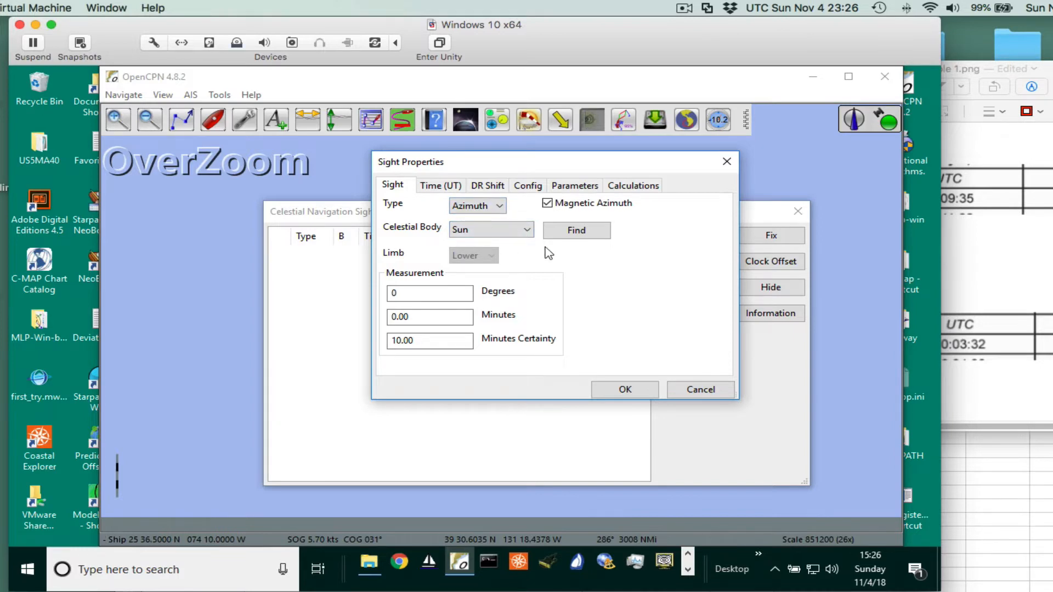
{"action": "left_click", "coordinate": [547, 203]}
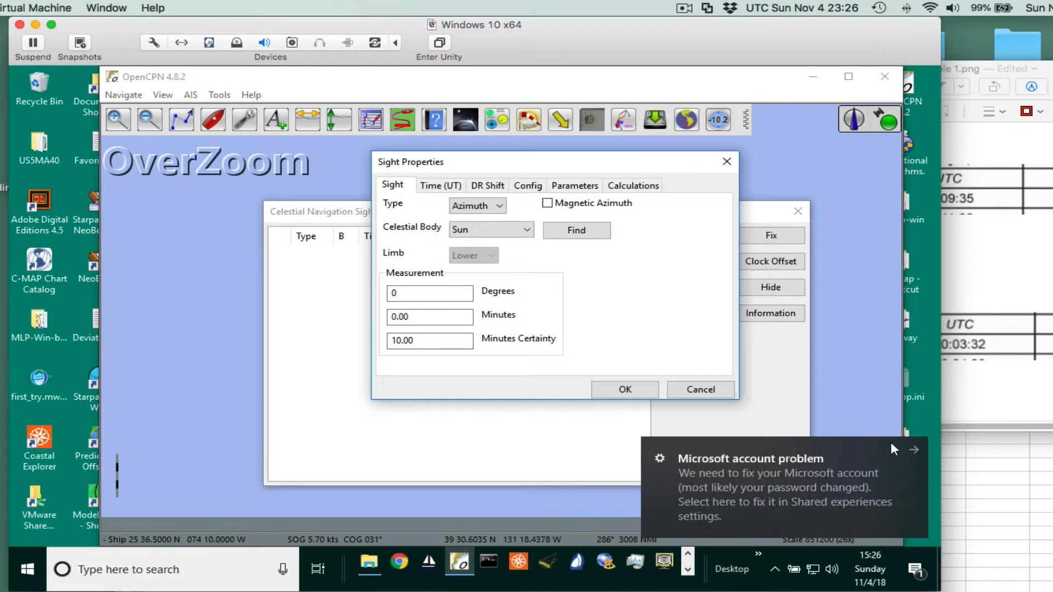
{"action": "left_click", "coordinate": [913, 450]}
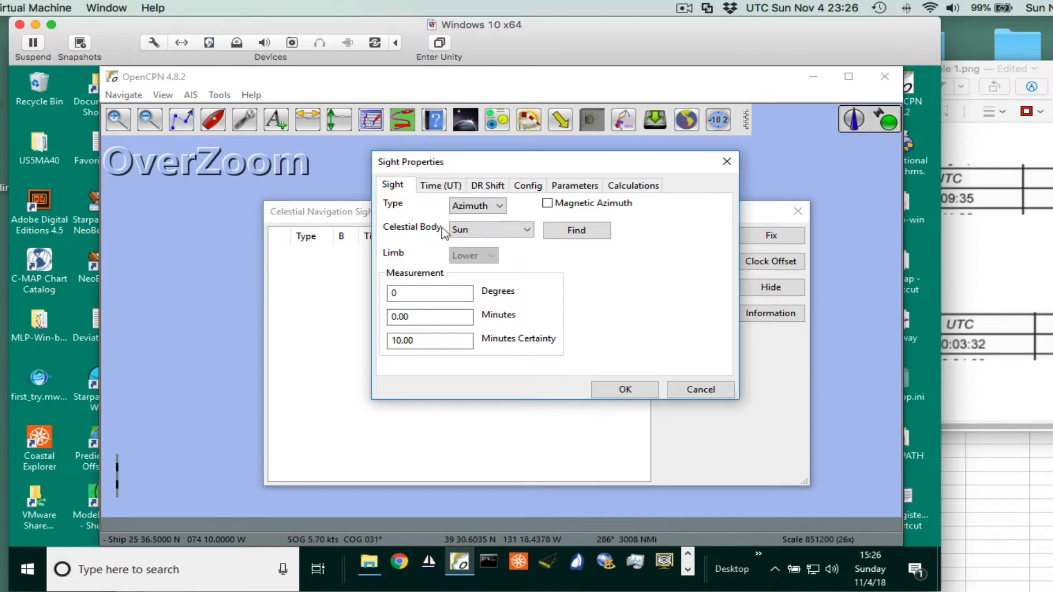
- Set the sight type to Lunar and look over the available celestial bodies, keeping the Sun
{"action": "left_click", "coordinate": [471, 206]}
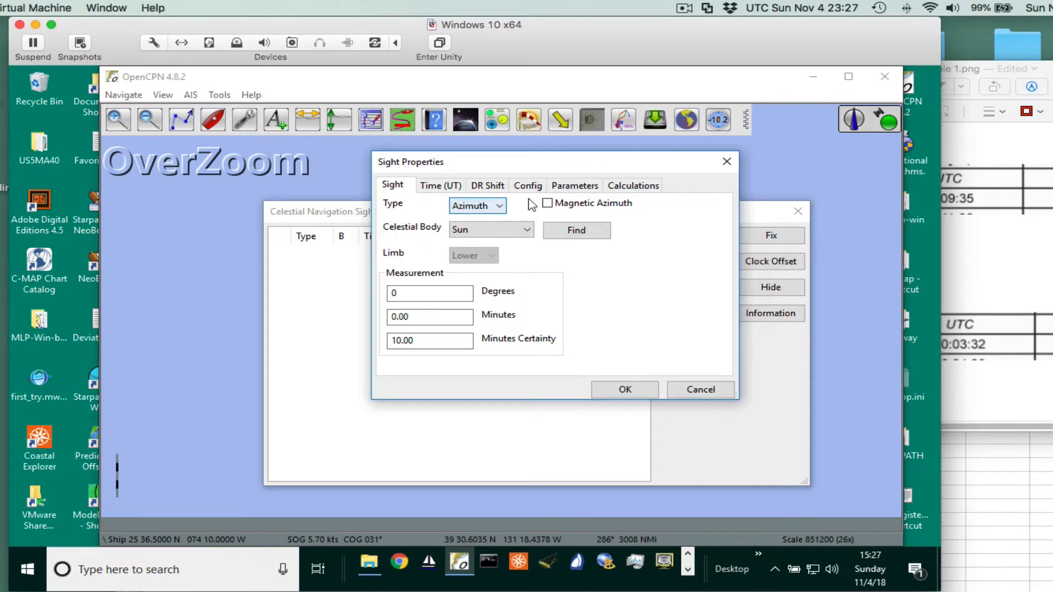
{"action": "left_click", "coordinate": [469, 208]}
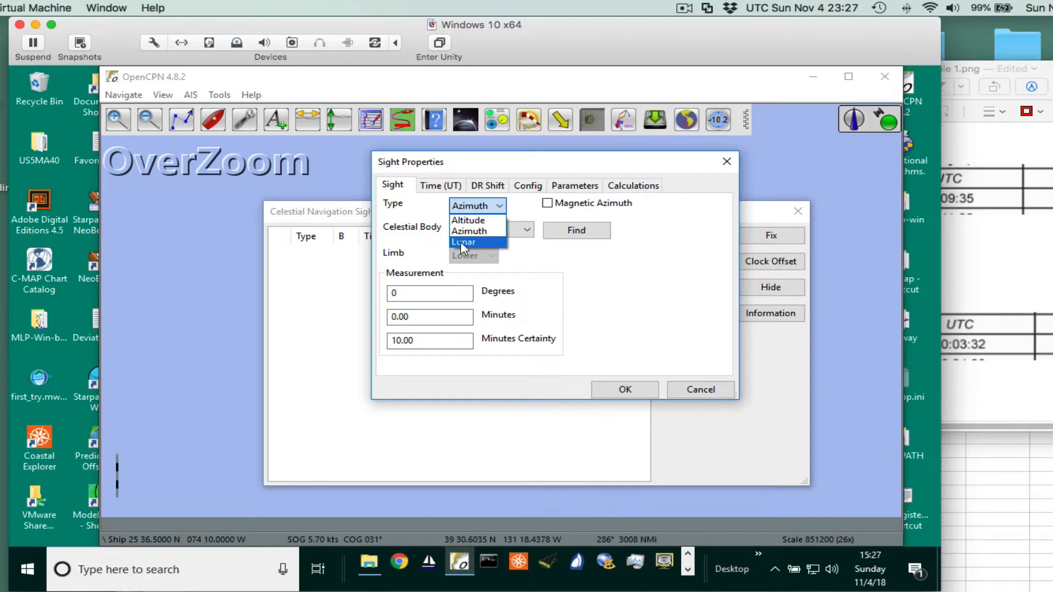
{"action": "left_click", "coordinate": [462, 242]}
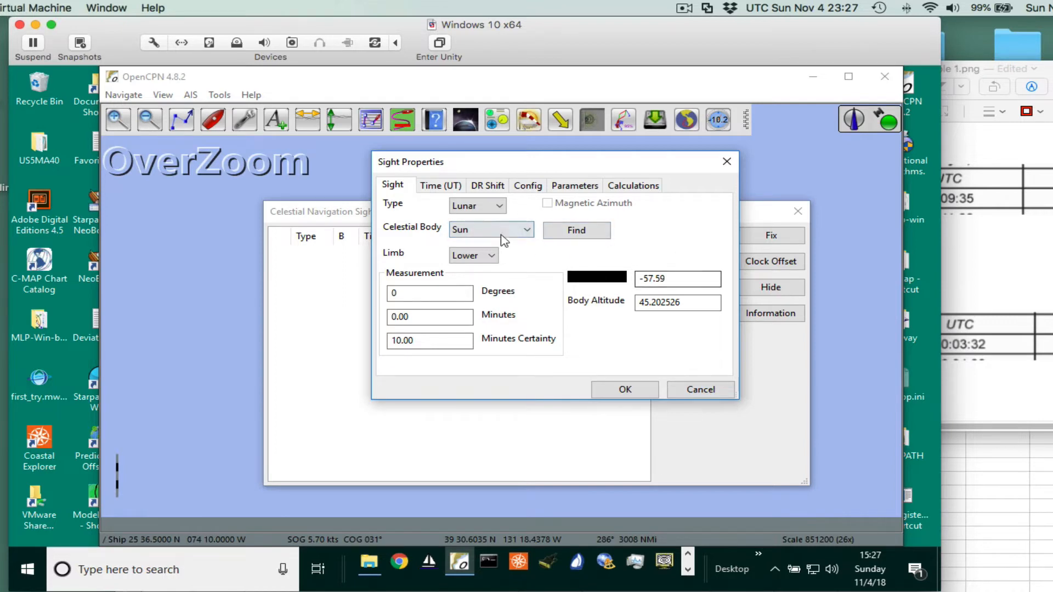
{"action": "left_click", "coordinate": [482, 235]}
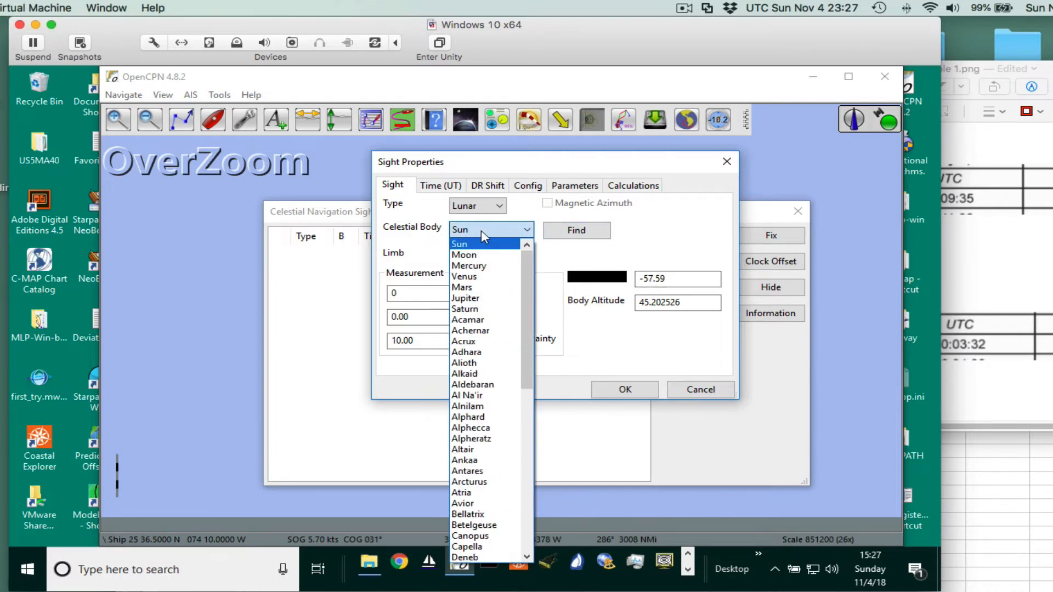
{"action": "left_click", "coordinate": [482, 235]}
- Set the sight type to Altitude with the Lower limb and bring the Prob 4 sights.png document into view
{"action": "left_click", "coordinate": [472, 206]}
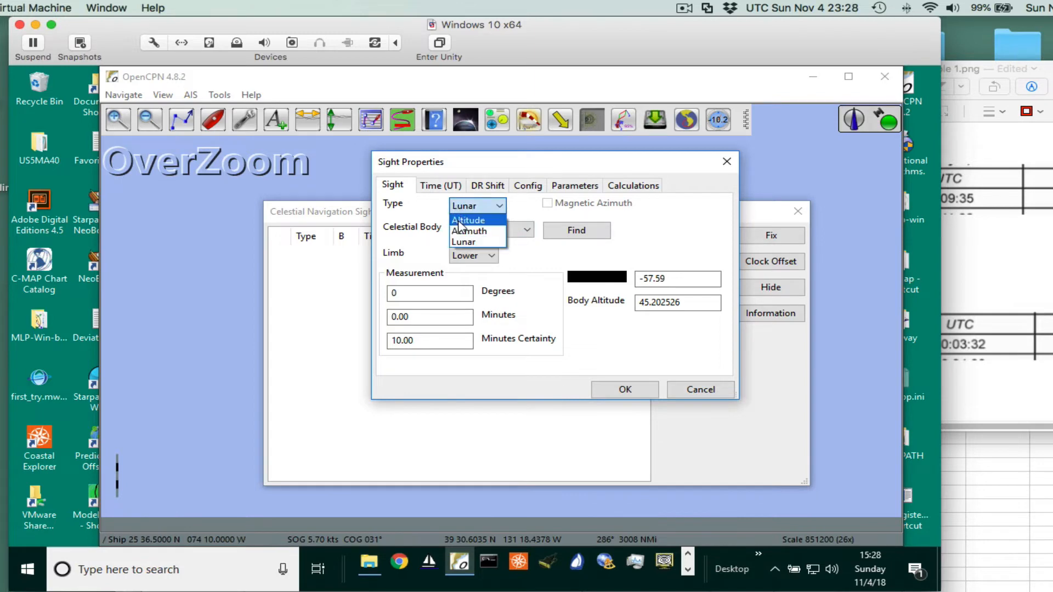
{"action": "left_click", "coordinate": [459, 221]}
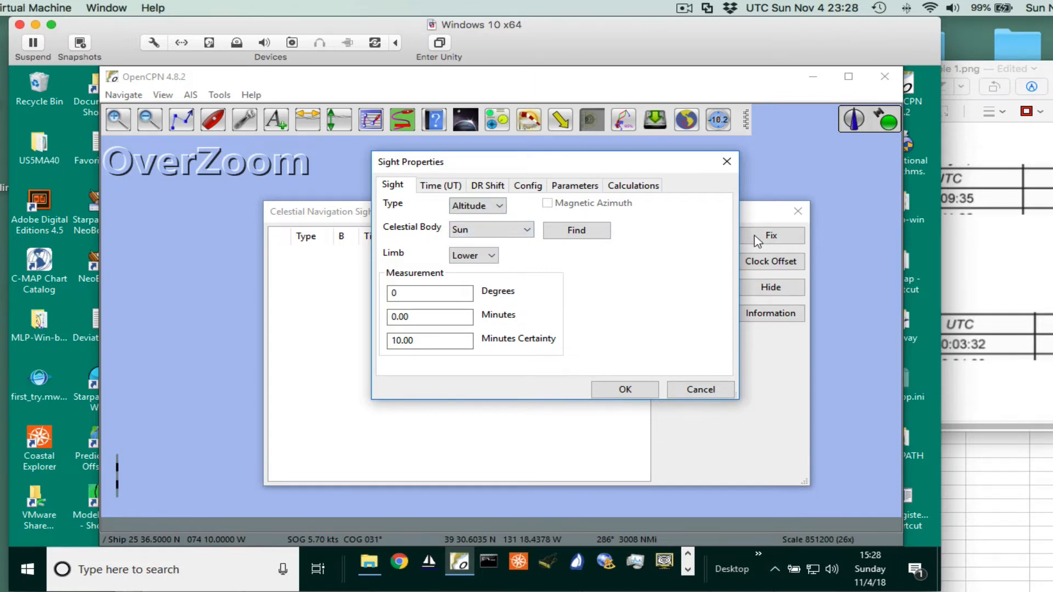
{"action": "left_click", "coordinate": [467, 256]}
{"action": "left_click", "coordinate": [466, 264]}
{"action": "left_click_drag", "start_coordinate": [1052, 44], "coordinate": [654, 83]}
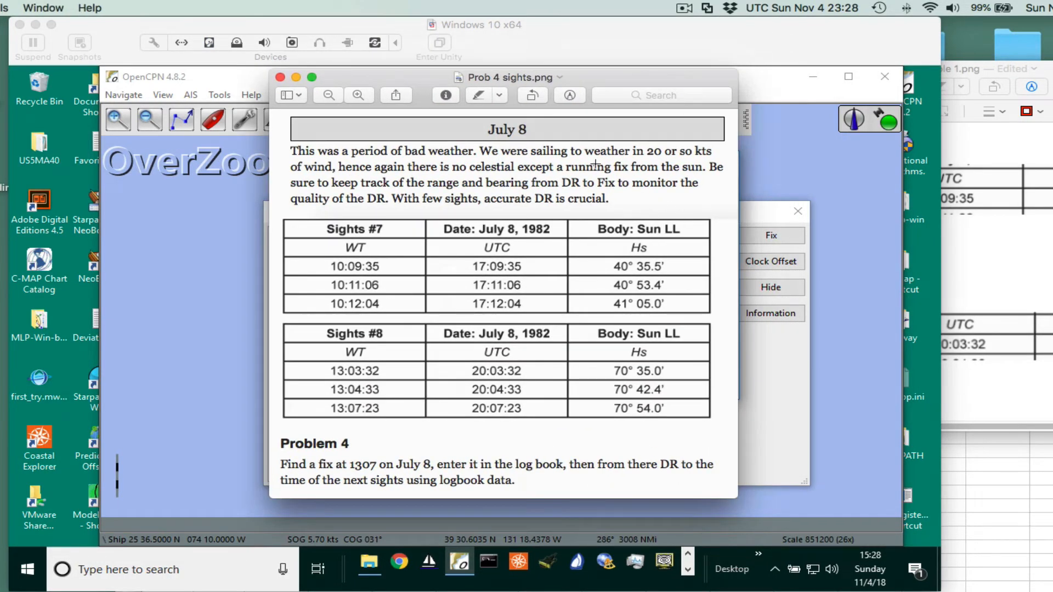
- Move Prob 4 sights.png aside and place Example 1.png beside the Sight Properties dialog for reference
{"action": "left_click_drag", "start_coordinate": [388, 87], "coordinate": [1052, 127]}
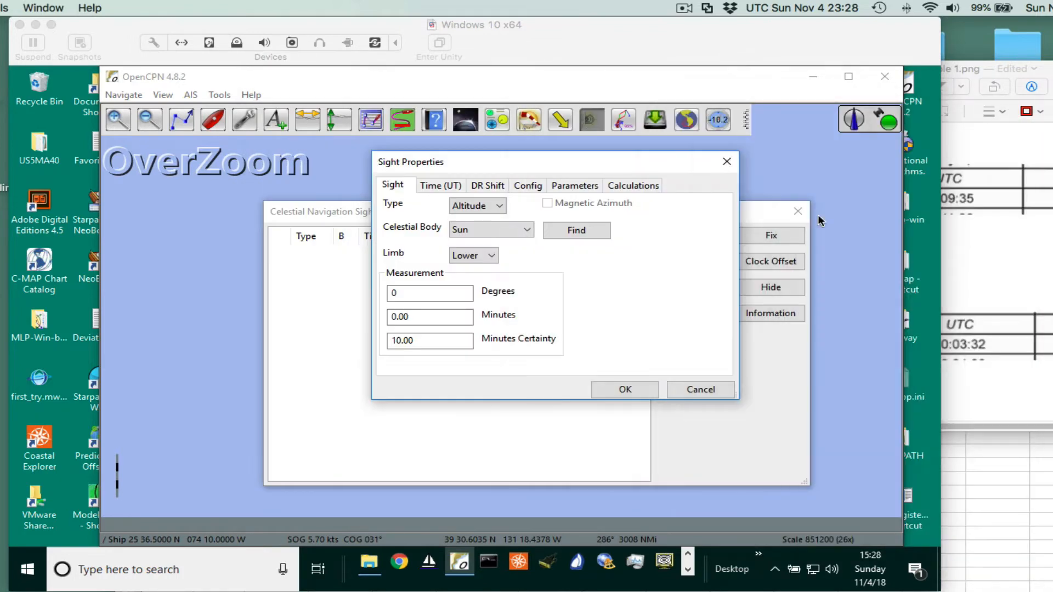
{"action": "left_click_drag", "start_coordinate": [477, 167], "coordinate": [439, 175]}
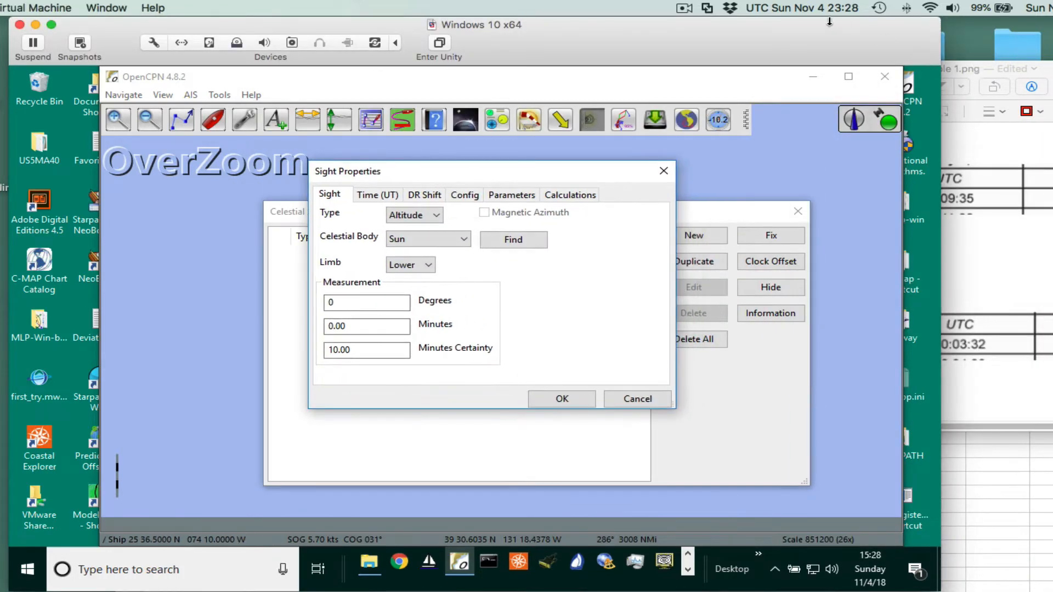
{"action": "left_click_drag", "start_coordinate": [1052, 71], "coordinate": [1042, 164]}
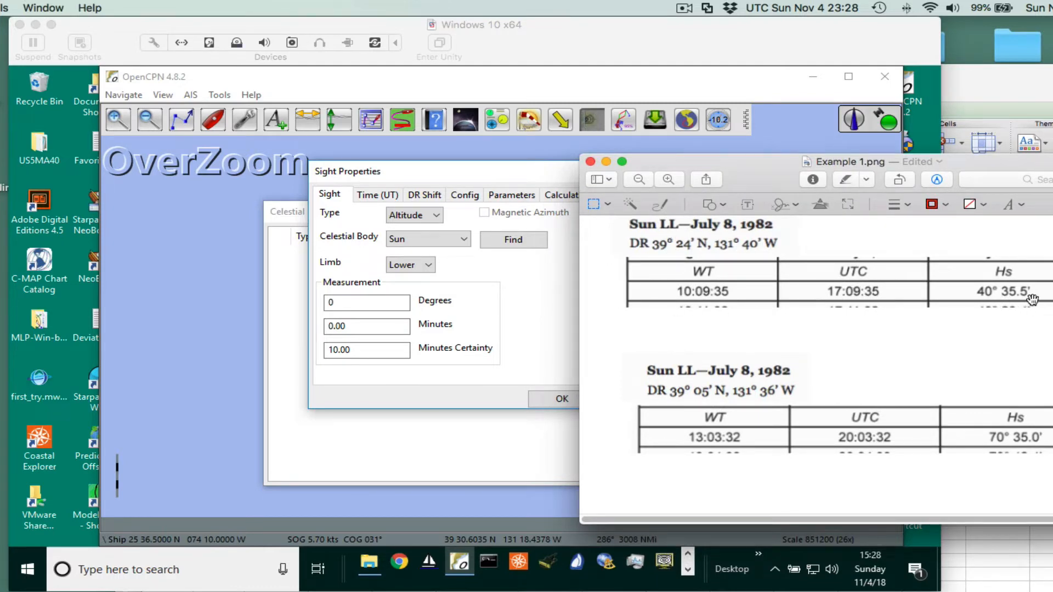
{"action": "left_click_drag", "start_coordinate": [737, 166], "coordinate": [1040, 155]}
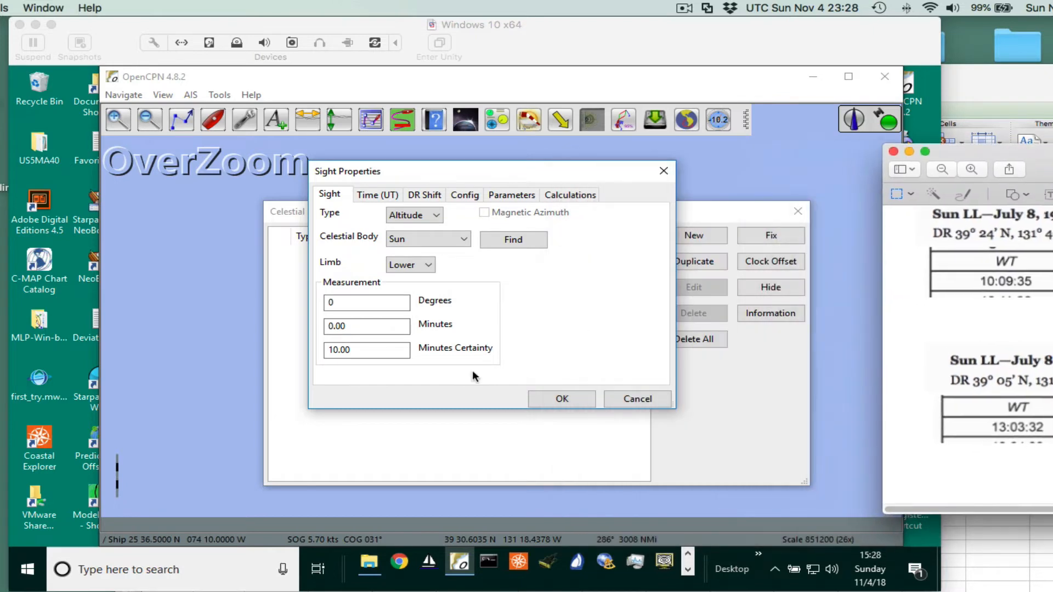
- Set the Sun sight's measured altitude to 40 degrees 35.5 minutes
{"action": "left_click", "coordinate": [349, 302]}
{"action": "left_click_drag", "start_coordinate": [349, 303], "coordinate": [309, 303]}
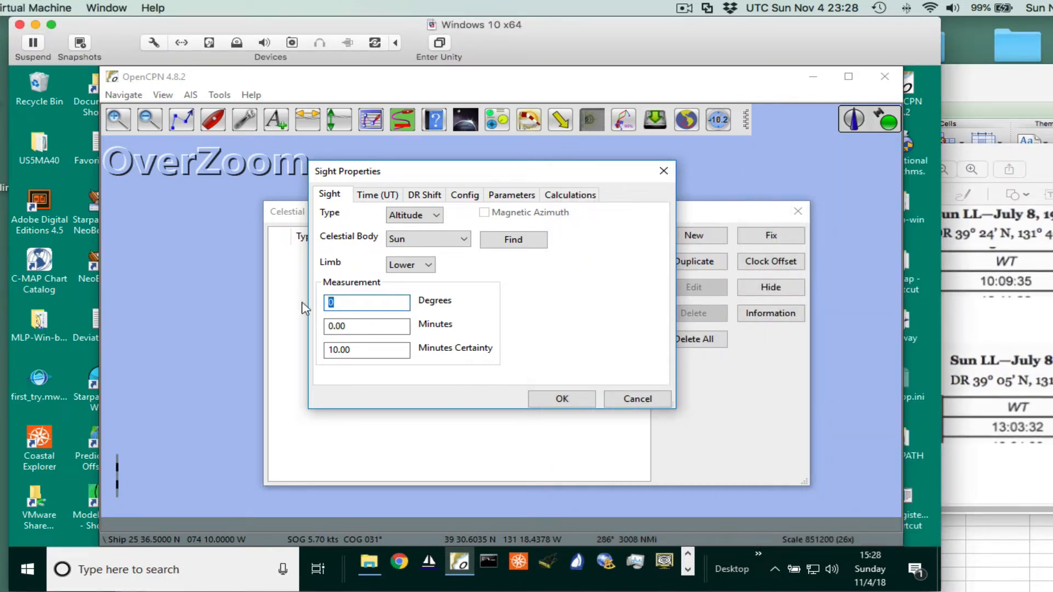
{"action": "type", "text": "40"}
{"action": "key", "text": "Tab"}
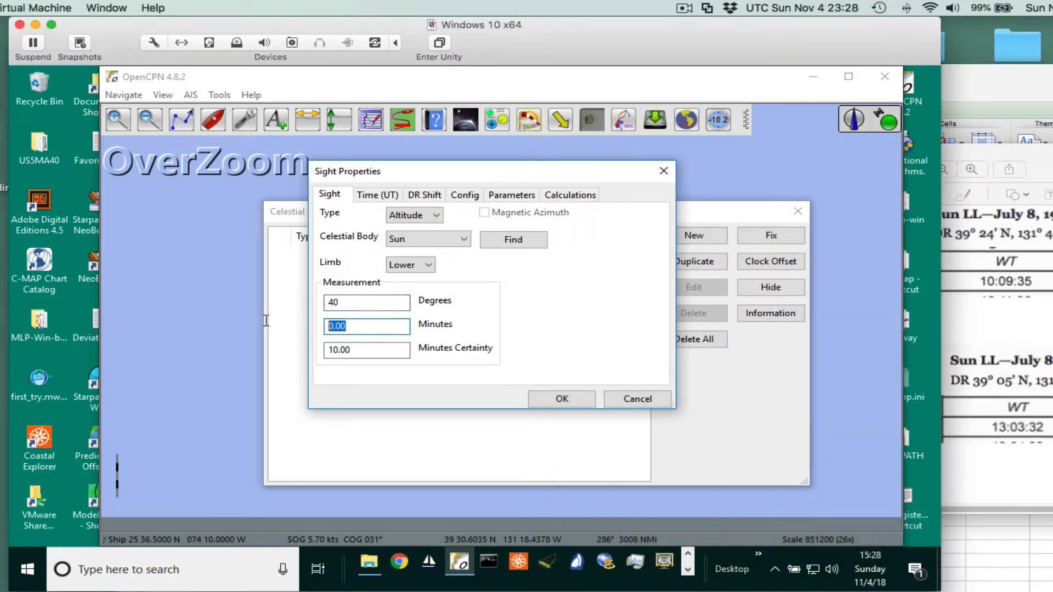
{"action": "type", "text": "35.5"}
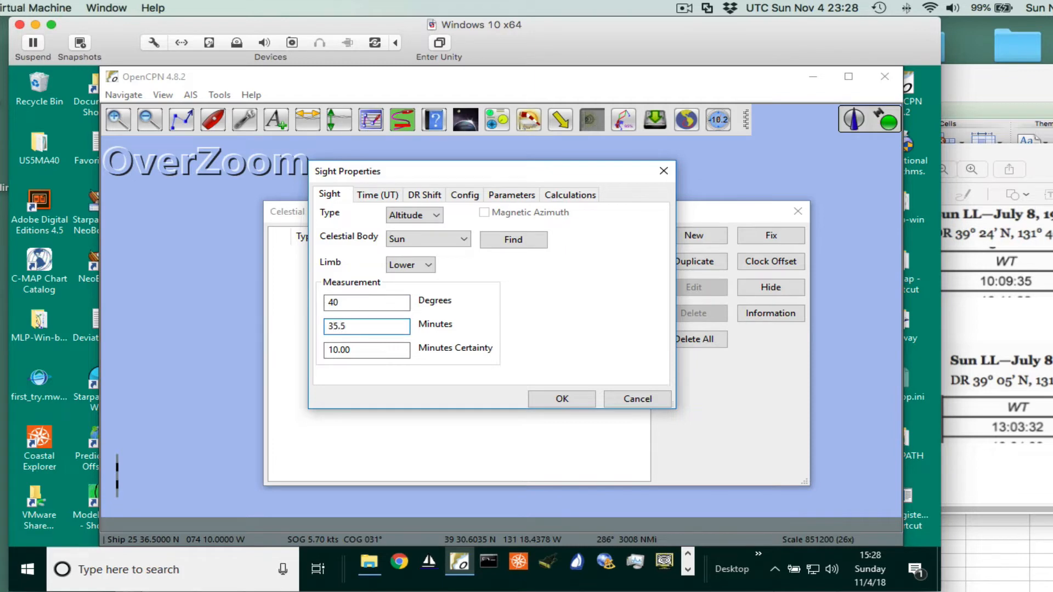
- Set the Sun sight's measurement certainty to 1 minute
{"action": "left_click", "coordinate": [357, 351]}
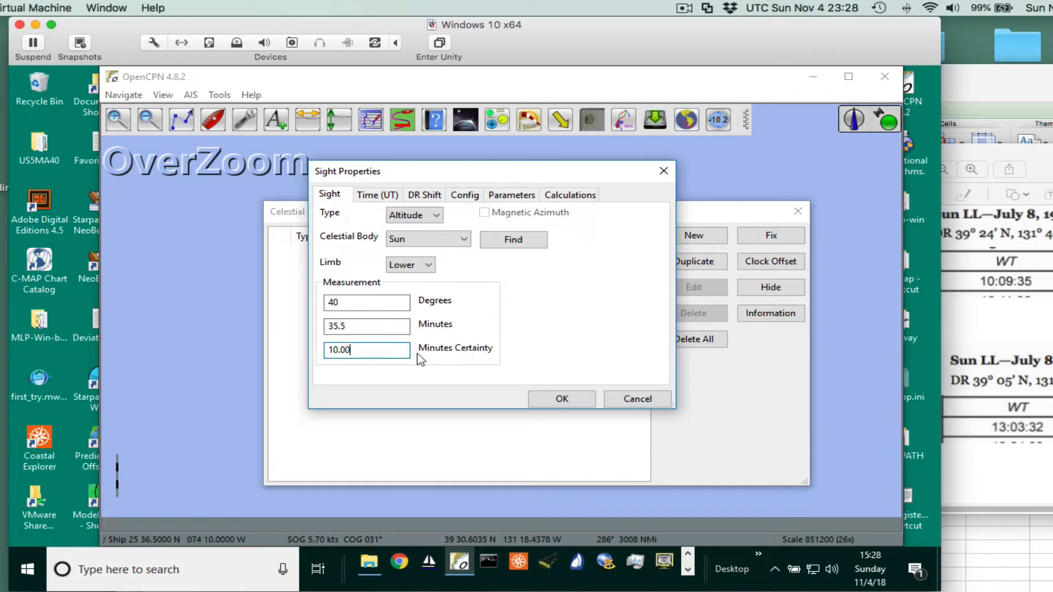
{"action": "left_click_drag", "start_coordinate": [353, 351], "coordinate": [258, 340]}
{"action": "type", "text": "1"}
{"action": "left_click_drag", "start_coordinate": [358, 351], "coordinate": [307, 348]}
{"action": "left_click", "coordinate": [352, 350]}
{"action": "double_click", "coordinate": [360, 348]}
{"action": "left_click", "coordinate": [357, 351]}
{"action": "double_click", "coordinate": [369, 353]}
{"action": "left_click", "coordinate": [350, 347]}
- Set the sight's UT date to July 8, 1982
{"action": "left_click", "coordinate": [382, 197]}
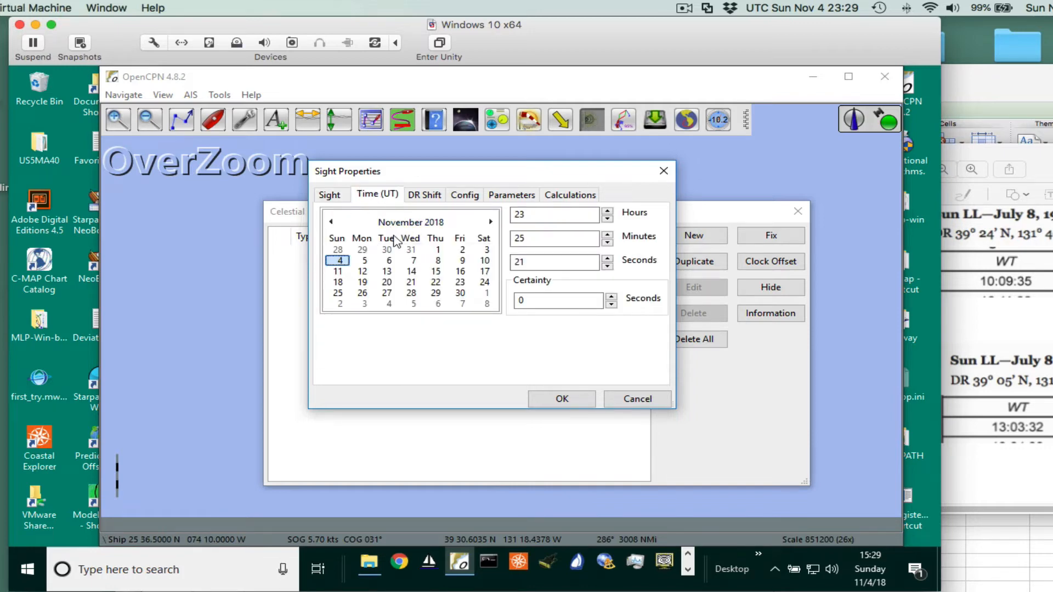
{"action": "mouse_move", "coordinate": [1029, 156]}
{"action": "left_mouse_down"}
{"action": "mouse_move", "coordinate": [795, 130]}
{"action": "mouse_move", "coordinate": [1042, 155]}
{"action": "left_mouse_up"}
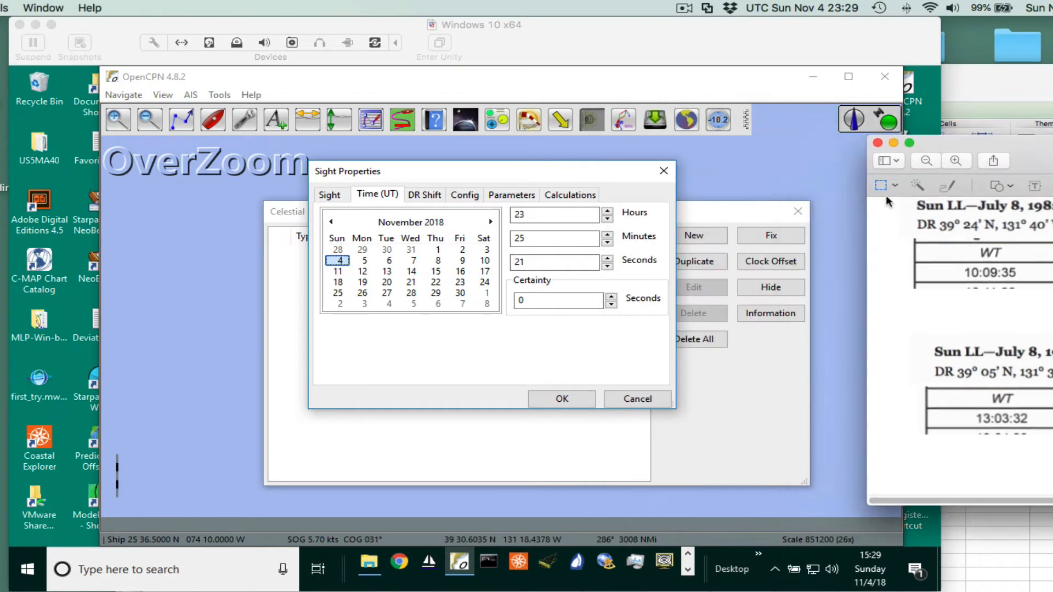
{"action": "left_click", "coordinate": [408, 225]}
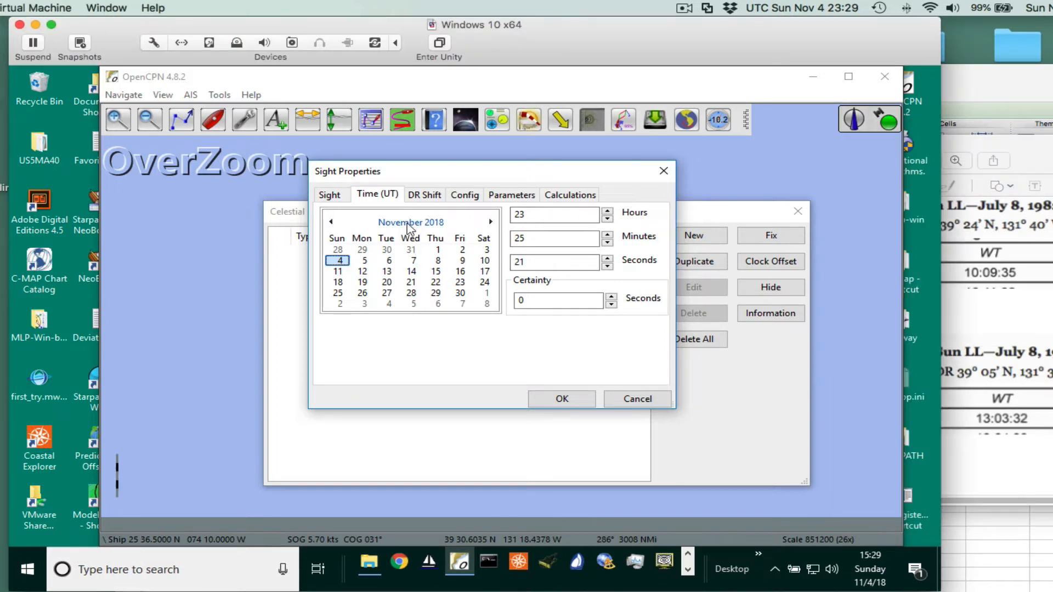
{"action": "left_click", "coordinate": [407, 223]}
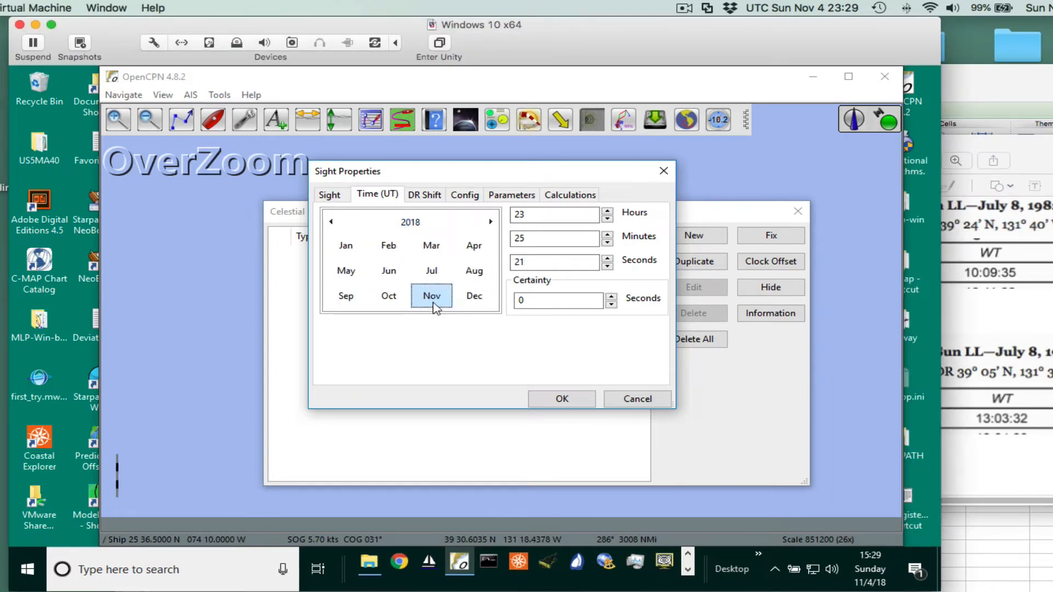
{"action": "left_click", "coordinate": [409, 222]}
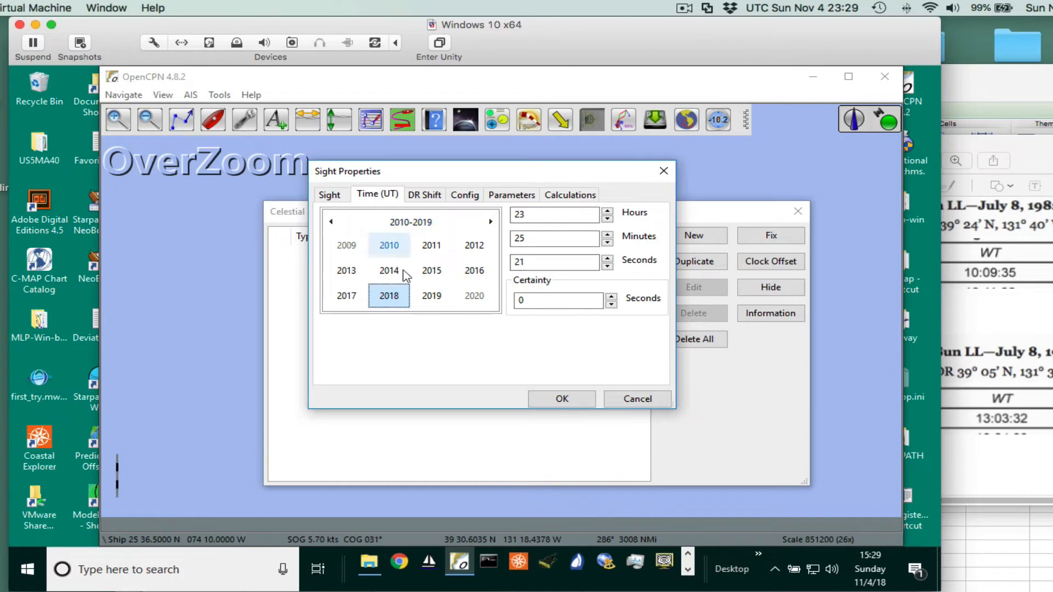
{"action": "left_click", "coordinate": [408, 223]}
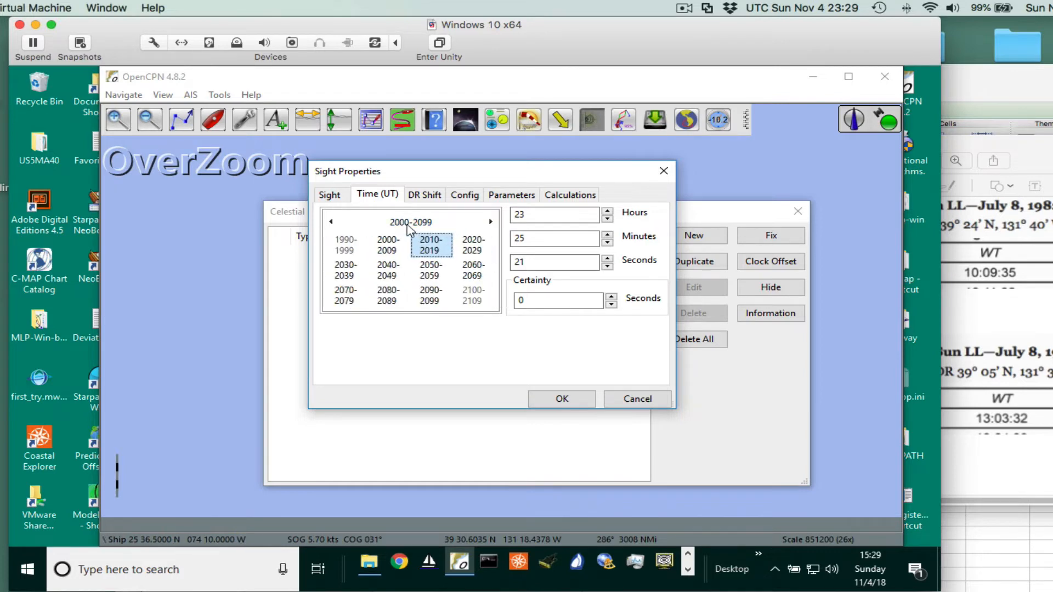
{"action": "left_click", "coordinate": [330, 221]}
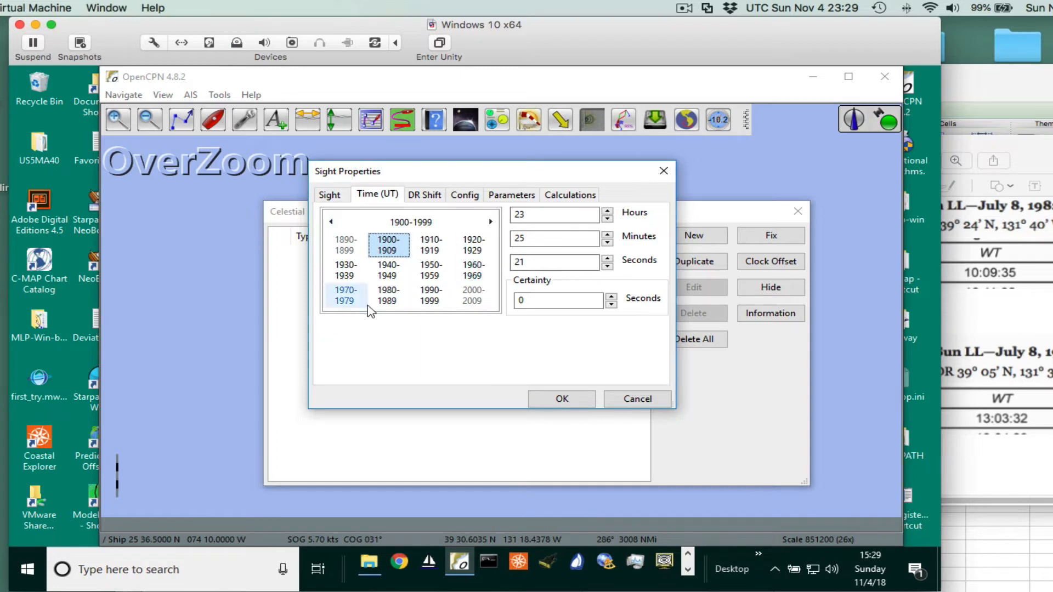
{"action": "left_click", "coordinate": [391, 296]}
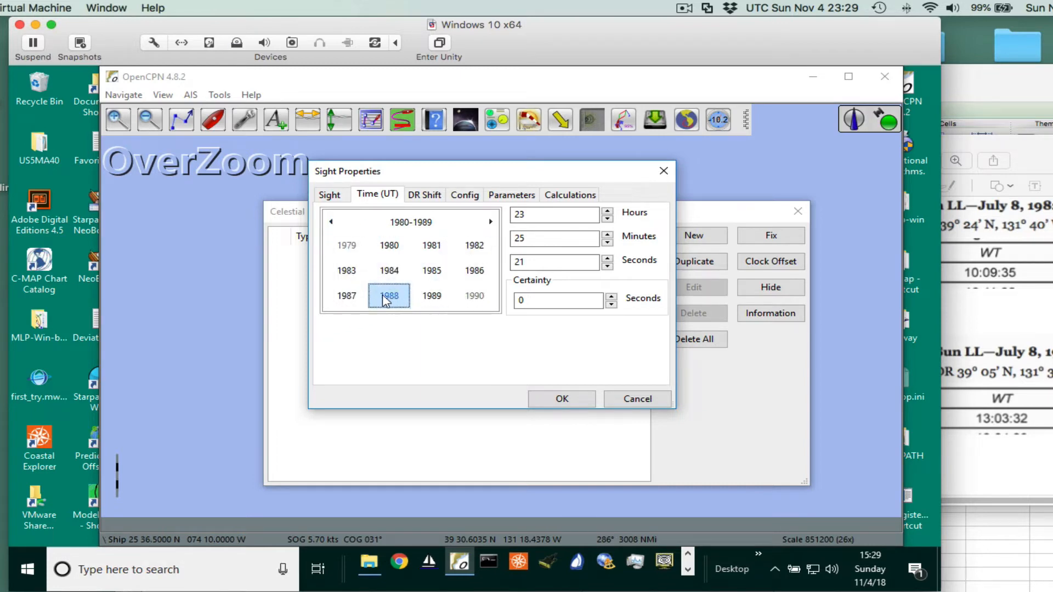
{"action": "left_click", "coordinate": [478, 253]}
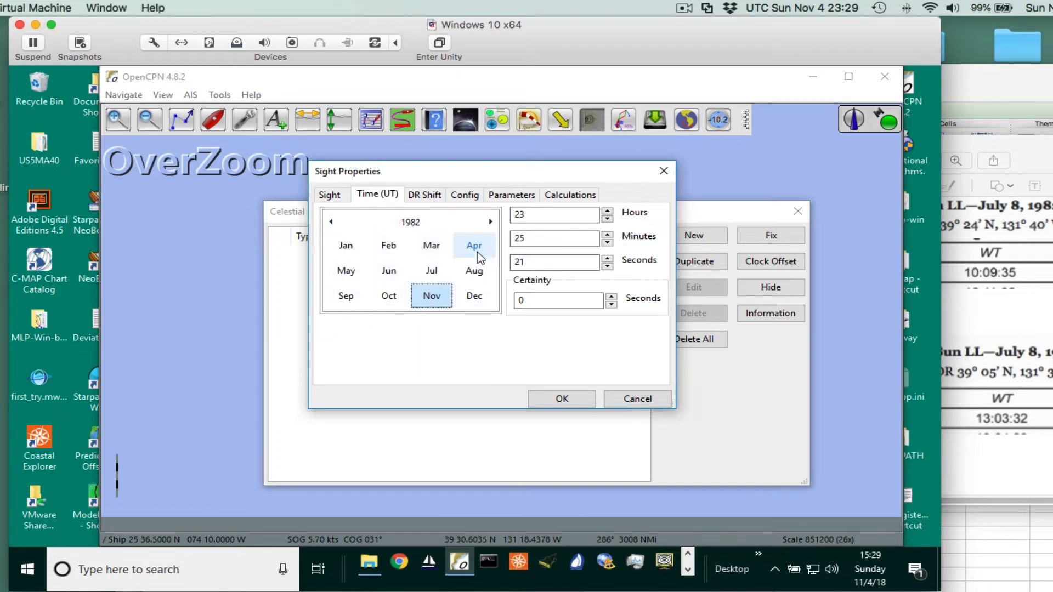
{"action": "left_click", "coordinate": [429, 271]}
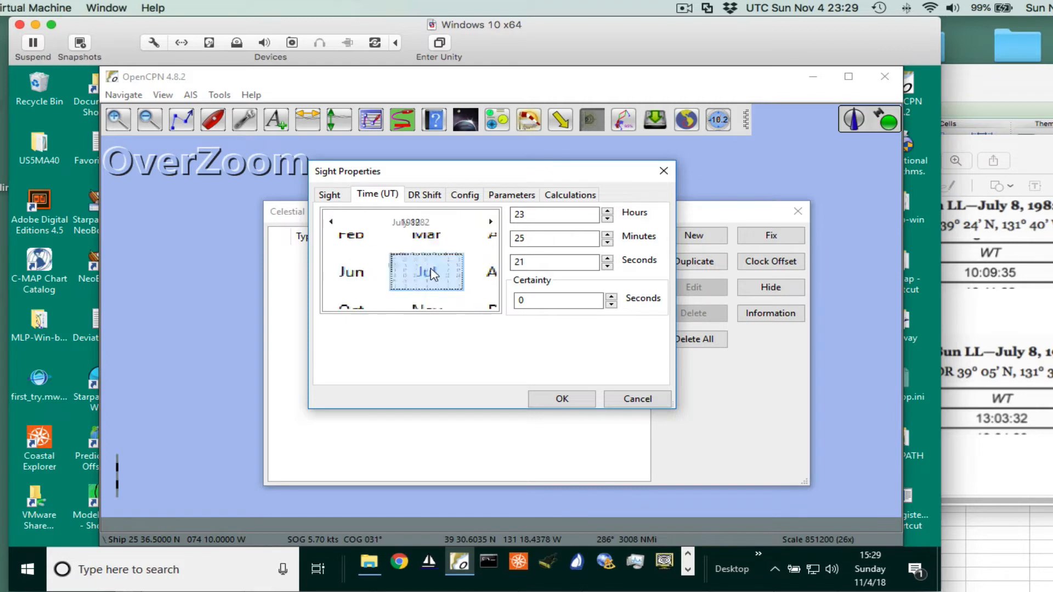
{"action": "left_click", "coordinate": [535, 214]}
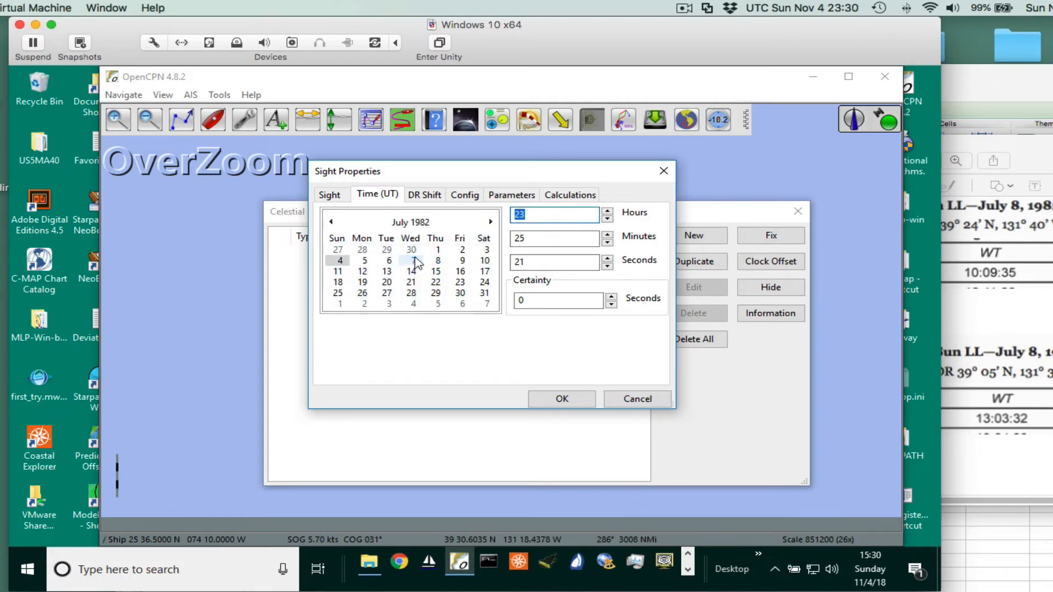
{"action": "left_click", "coordinate": [431, 260]}
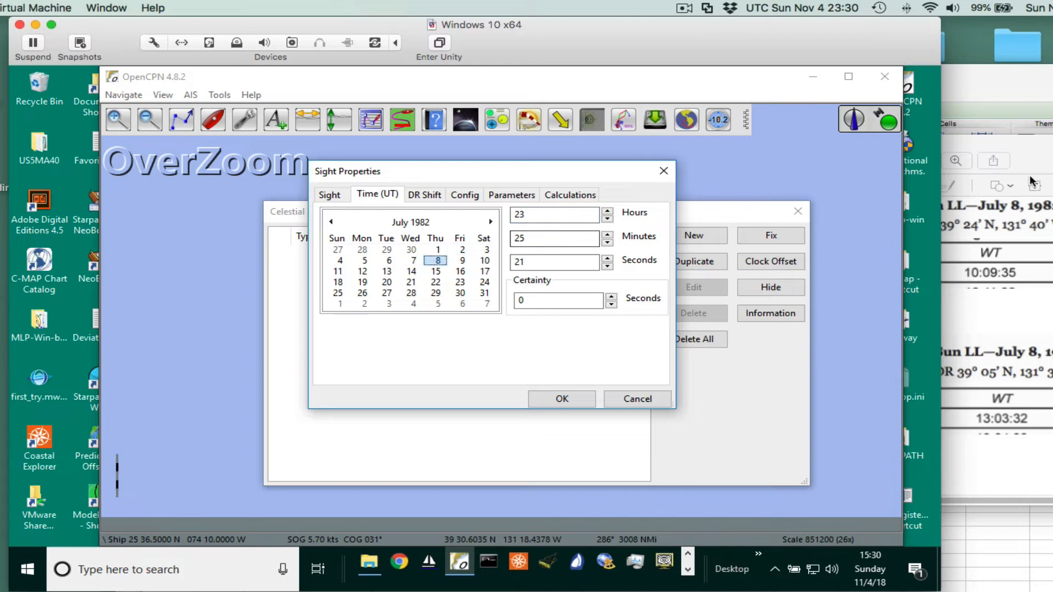
- Set the sight's UT time to 17:09:35, keep the time certainty at 0 seconds, and save the sight
{"action": "left_click", "coordinate": [545, 214]}
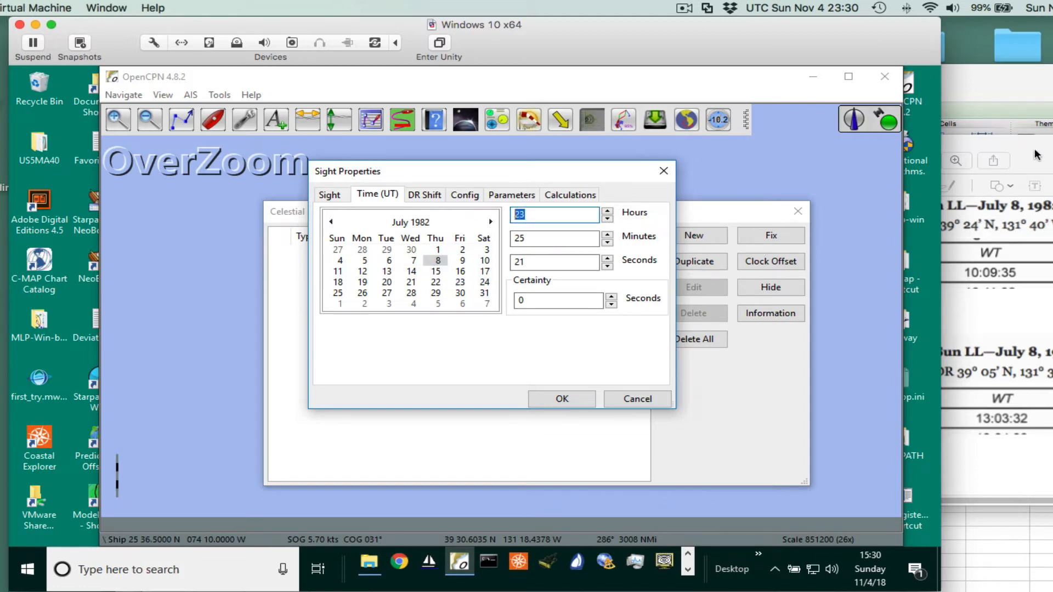
{"action": "left_click_drag", "start_coordinate": [1029, 159], "coordinate": [874, 137]}
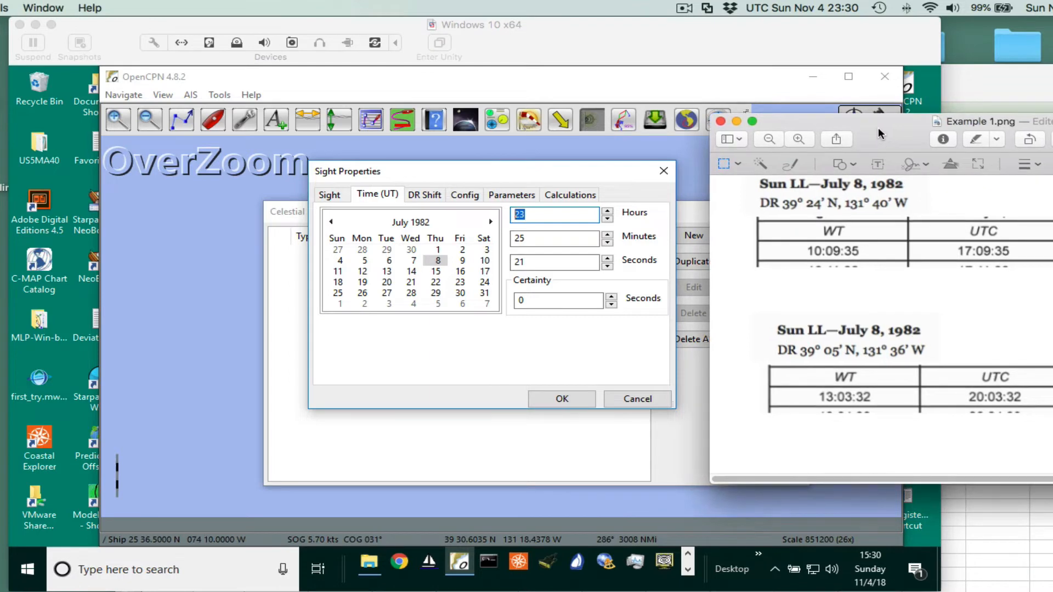
{"action": "left_click_drag", "start_coordinate": [878, 128], "coordinate": [975, 133]}
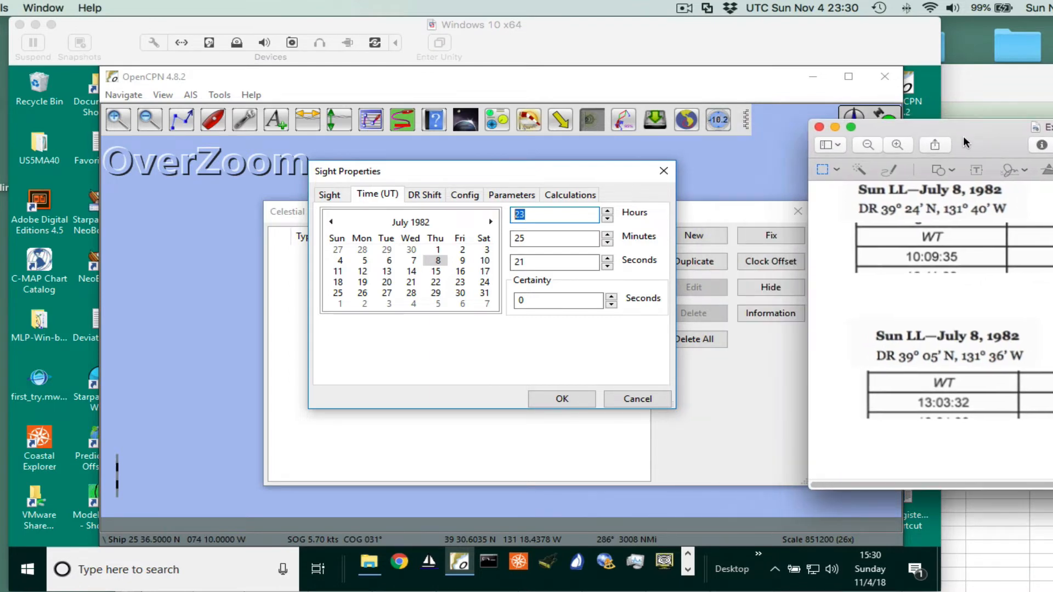
{"action": "left_click", "coordinate": [525, 214]}
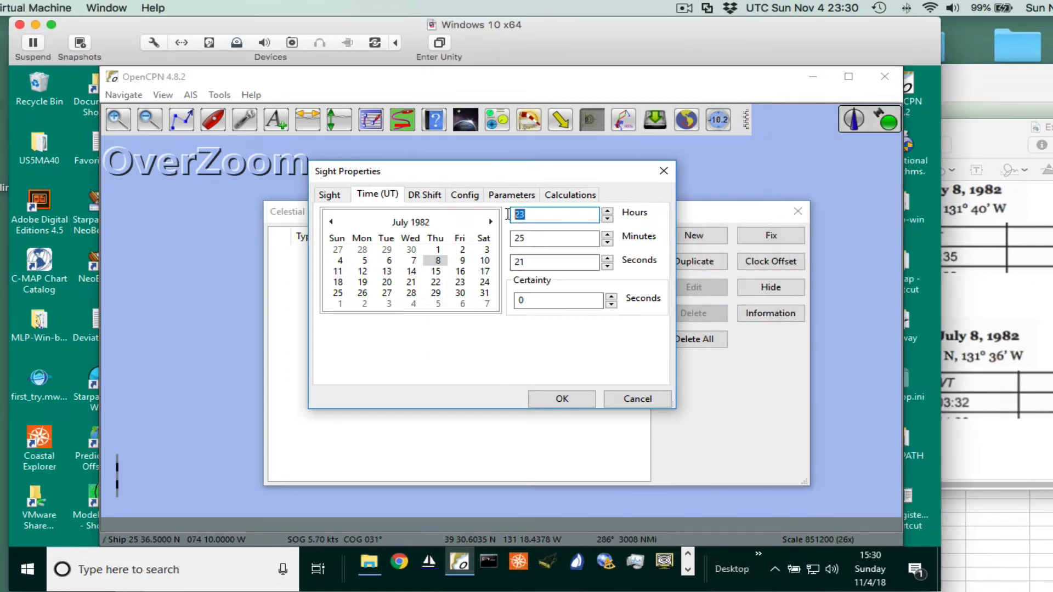
{"action": "type", "text": "17"}
{"action": "left_click", "coordinate": [540, 238]}
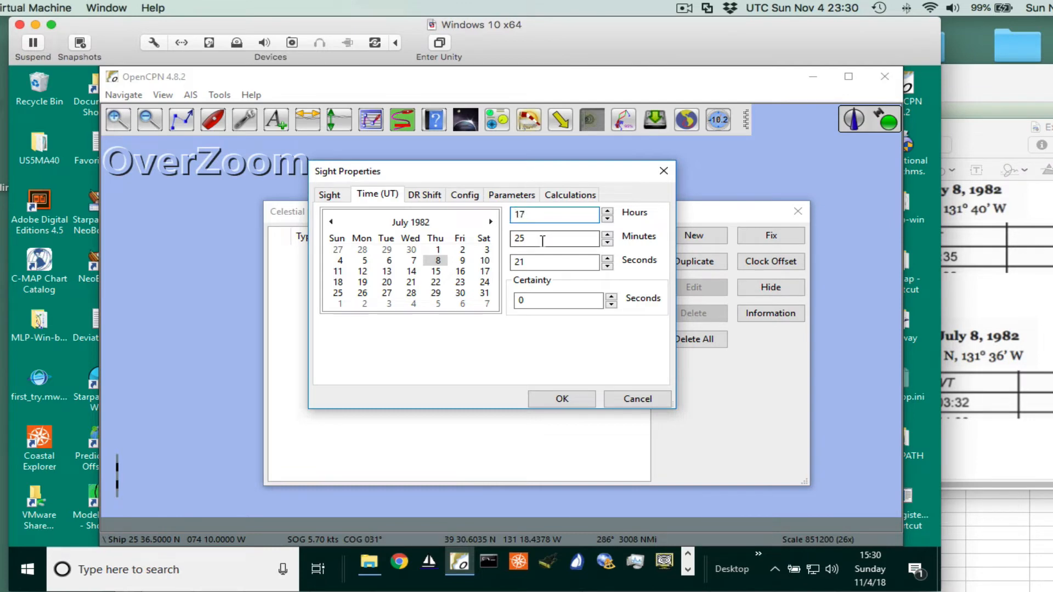
{"action": "double_click", "coordinate": [540, 237]}
{"action": "type", "text": "09"}
{"action": "double_click", "coordinate": [540, 262]}
{"action": "type", "text": "35"}
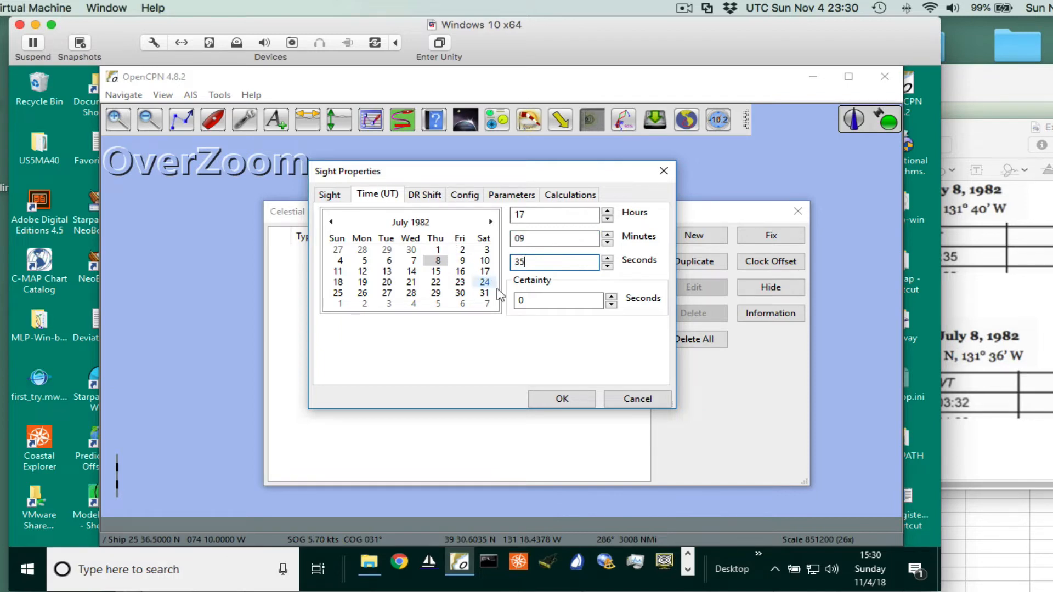
{"action": "key", "text": "Tab"}
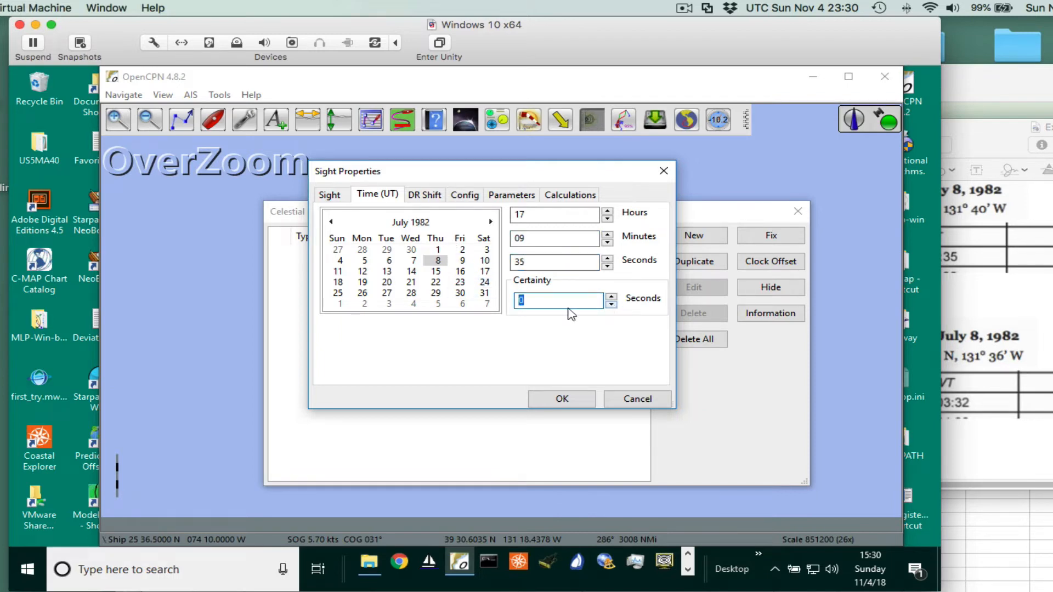
{"action": "left_click", "coordinate": [518, 300]}
{"action": "left_click", "coordinate": [562, 401]}
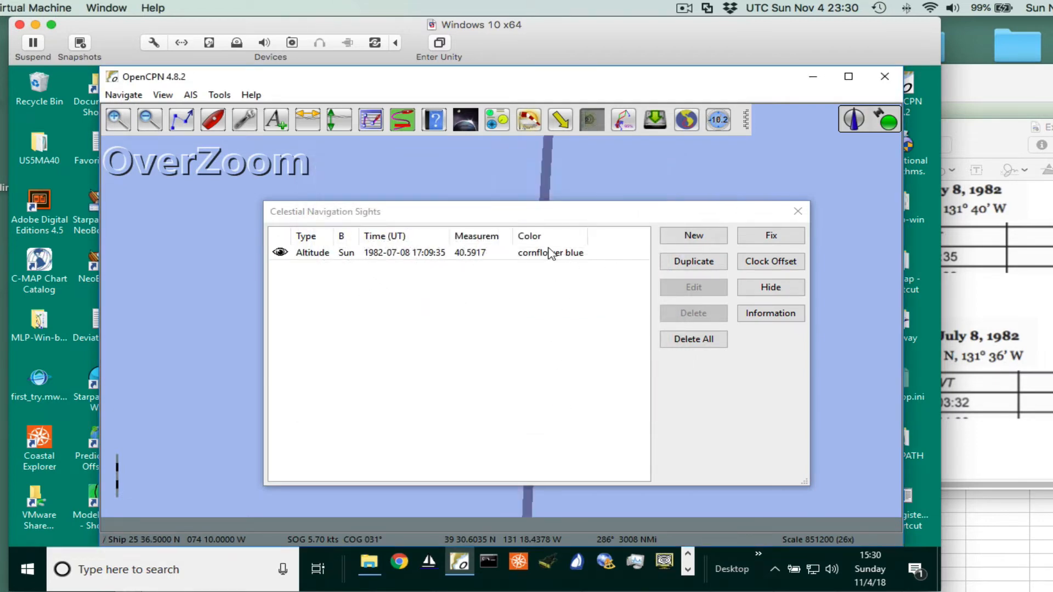
- Review the Sun's geographical position in the saved sight's calculations and move the sights list clear of the plotted DR positions
{"action": "mouse_move", "coordinate": [587, 212]}
{"action": "left_mouse_down"}
{"action": "mouse_move", "coordinate": [519, 336]}
{"action": "mouse_move", "coordinate": [557, 449]}
{"action": "mouse_move", "coordinate": [596, 138]}
{"action": "mouse_move", "coordinate": [589, 198]}
{"action": "left_mouse_up"}
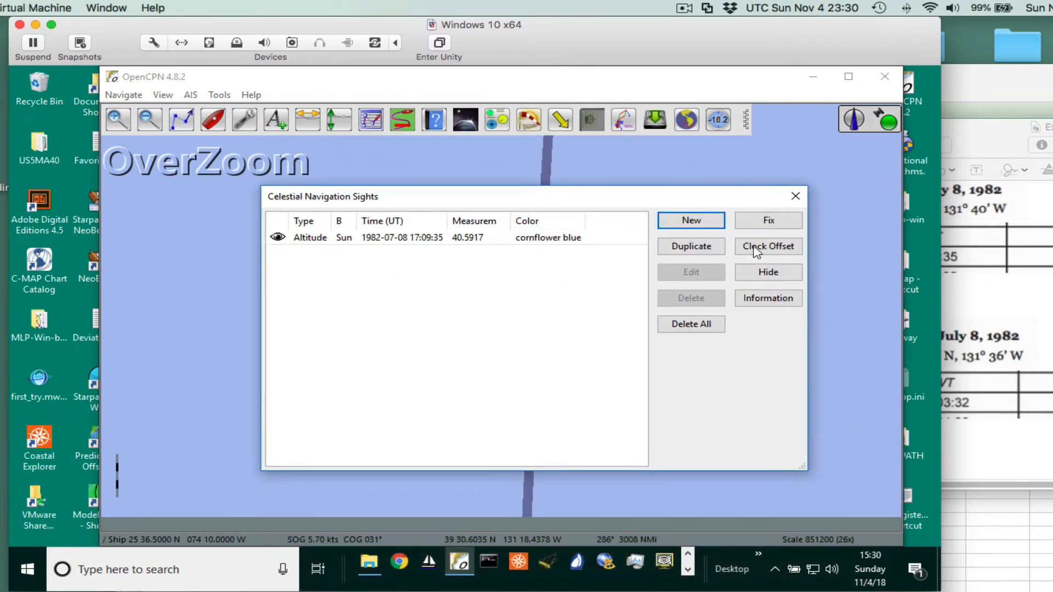
{"action": "left_click", "coordinate": [452, 242]}
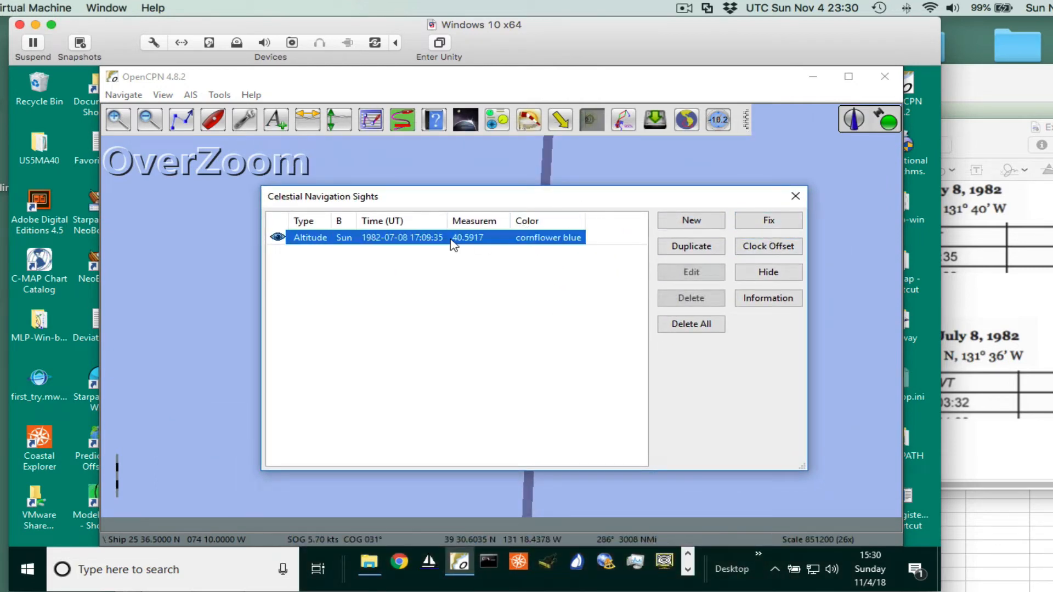
{"action": "double_click", "coordinate": [451, 242]}
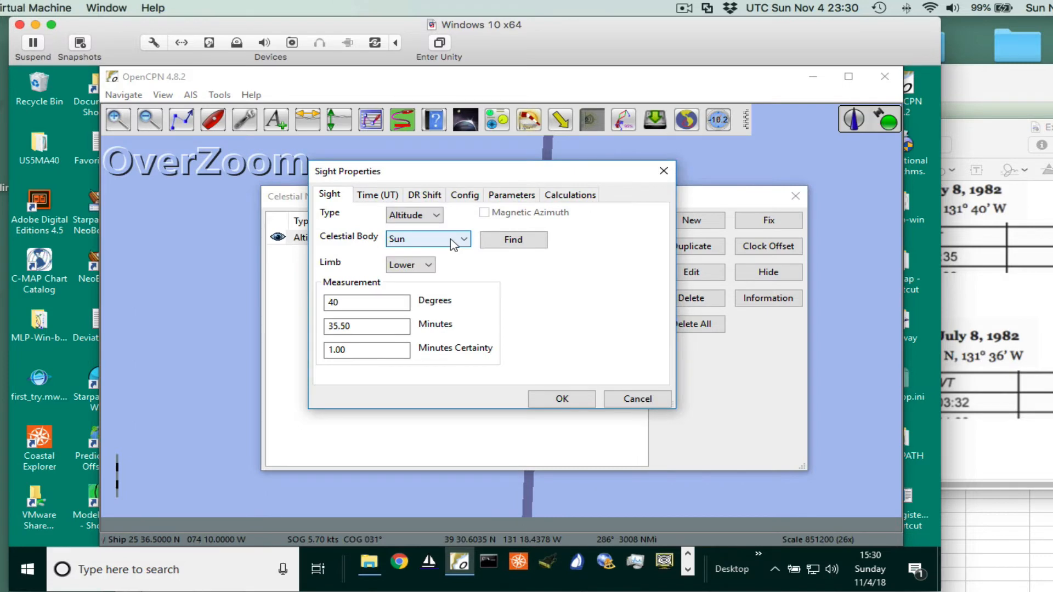
{"action": "left_click", "coordinate": [573, 198]}
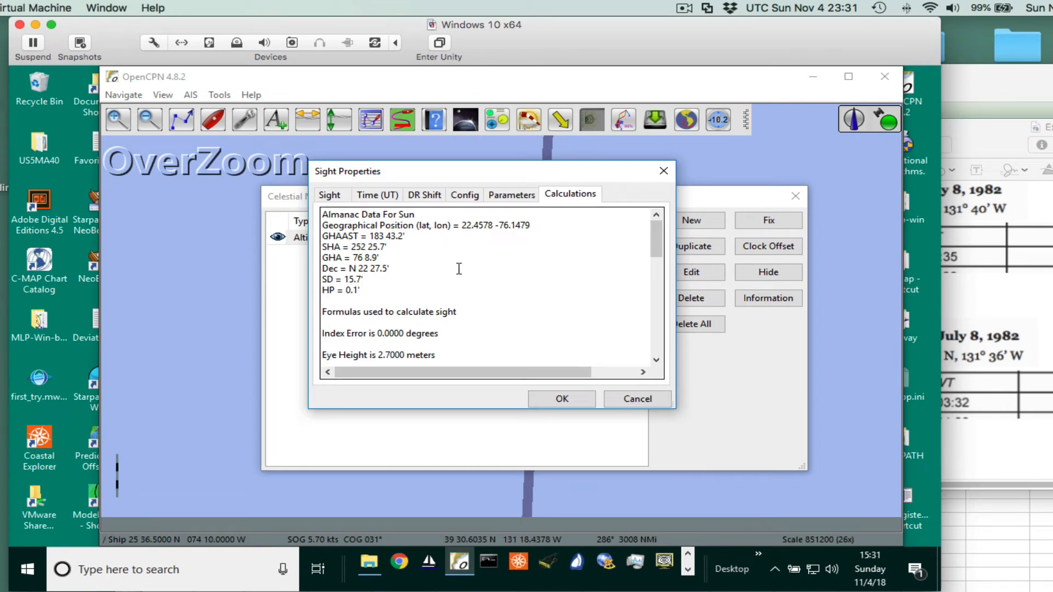
{"action": "left_click_drag", "start_coordinate": [323, 226], "coordinate": [574, 227]}
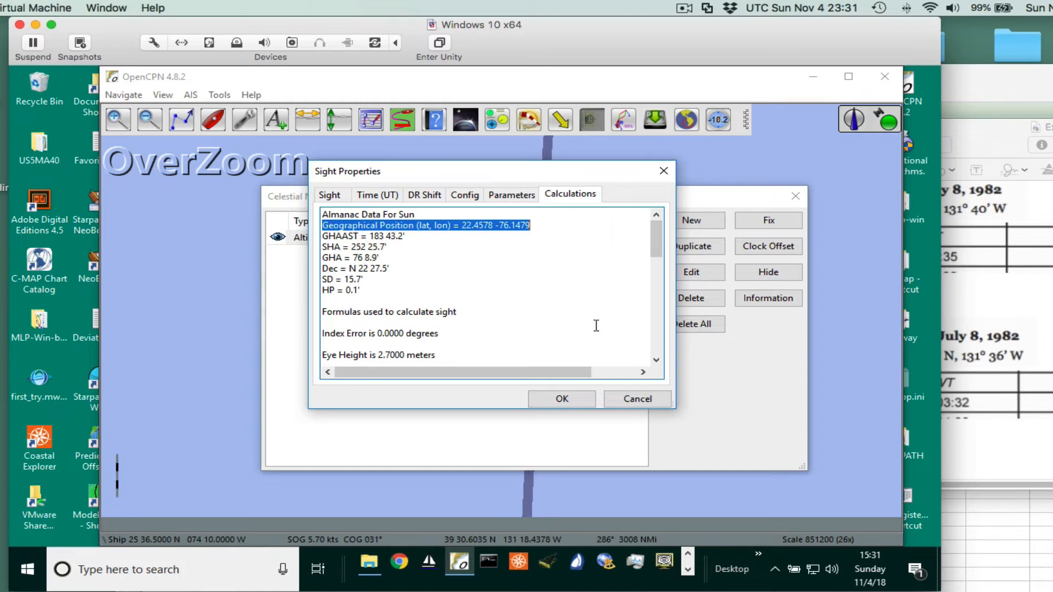
{"action": "left_click", "coordinate": [562, 399]}
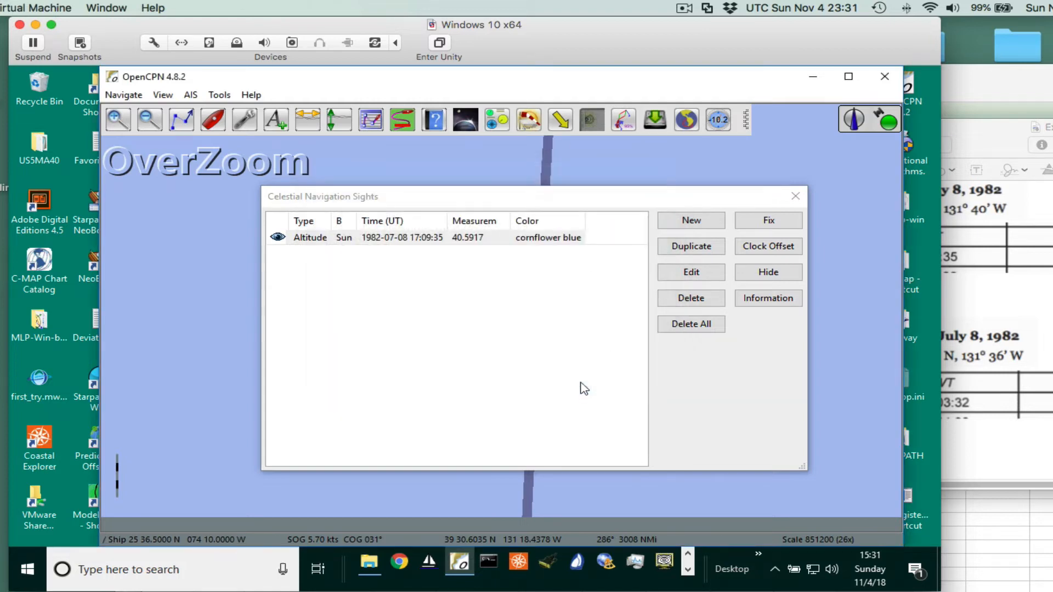
{"action": "left_click_drag", "start_coordinate": [643, 207], "coordinate": [844, 502]}
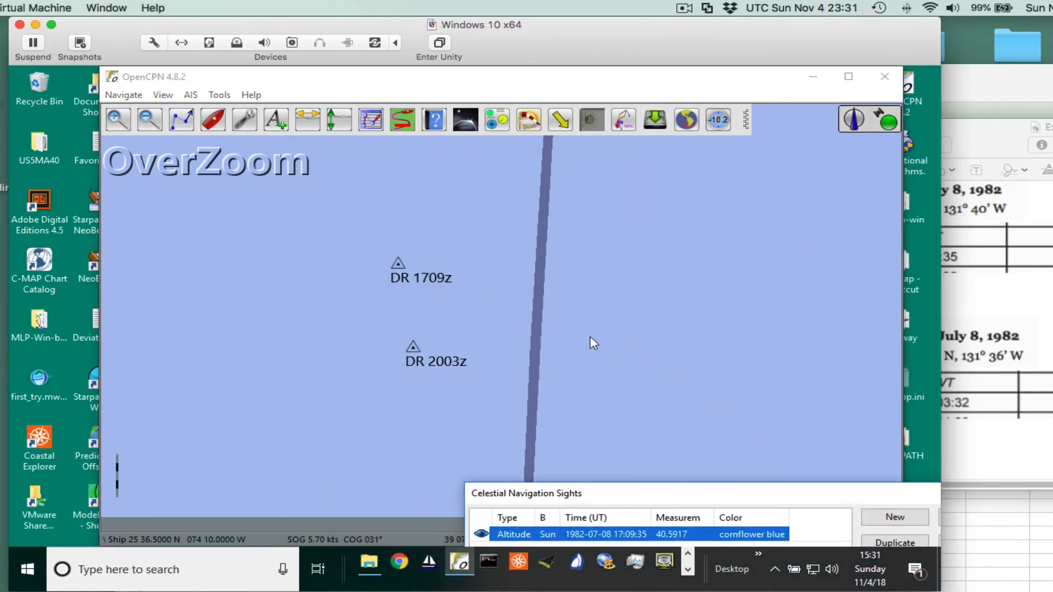
- Examine the Sun's geographical position on the chart and how the 17:09:35 sight's line of position passes the DR positions
{"action": "scroll", "coordinate": [586, 346], "scroll_direction": "down", "scroll_amount": 5}
{"action": "scroll", "coordinate": [584, 343], "scroll_direction": "down", "scroll_amount": 5}
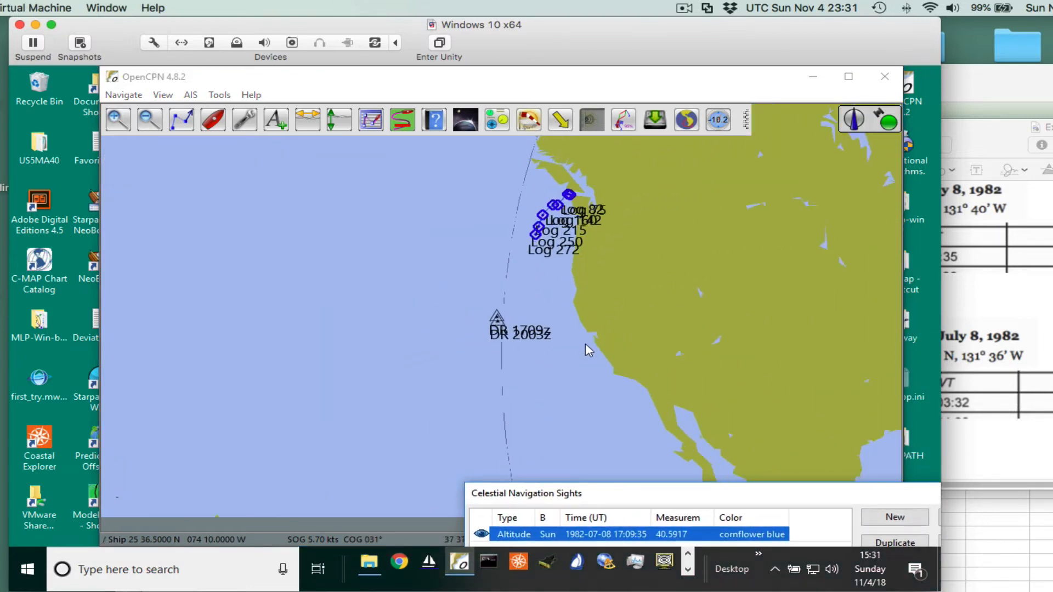
{"action": "scroll", "coordinate": [600, 351], "scroll_direction": "up", "scroll_amount": 4}
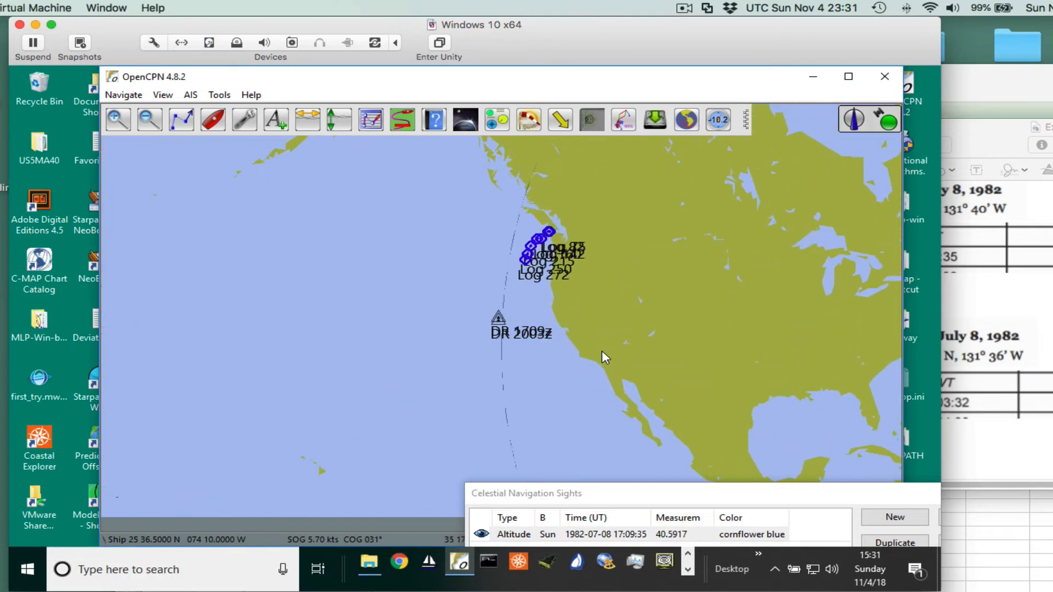
{"action": "left_click_drag", "start_coordinate": [765, 317], "coordinate": [465, 248]}
{"action": "left_click_drag", "start_coordinate": [527, 287], "coordinate": [301, 298]}
{"action": "mouse_move", "coordinate": [368, 288]}
{"action": "left_mouse_down"}
{"action": "mouse_move", "coordinate": [364, 202]}
{"action": "mouse_move", "coordinate": [423, 276]}
{"action": "left_mouse_up"}
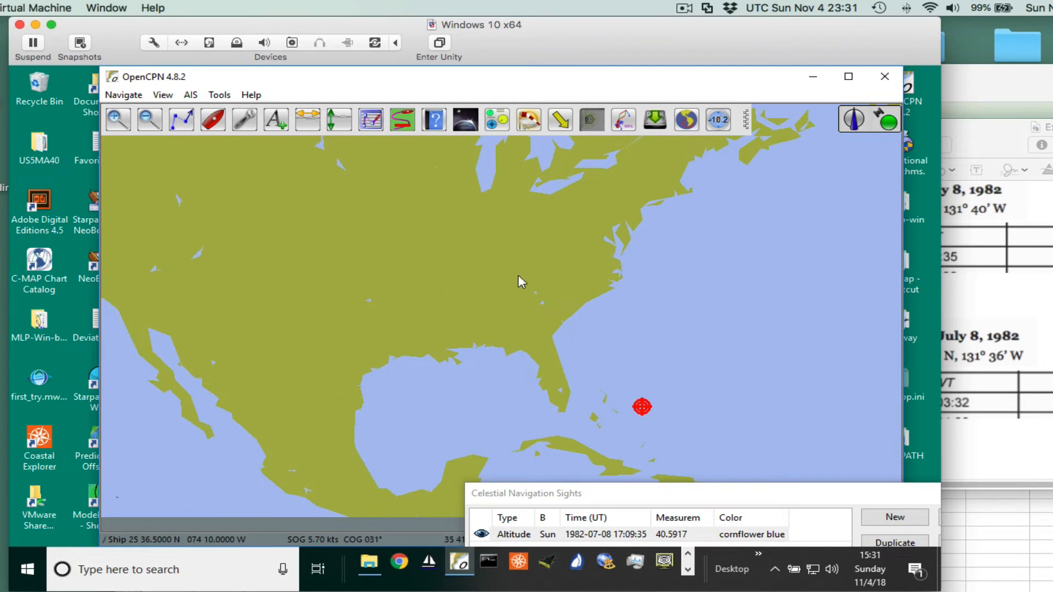
{"action": "left_click_drag", "start_coordinate": [519, 276], "coordinate": [620, 272]}
{"action": "left_click_drag", "start_coordinate": [653, 365], "coordinate": [627, 291]}
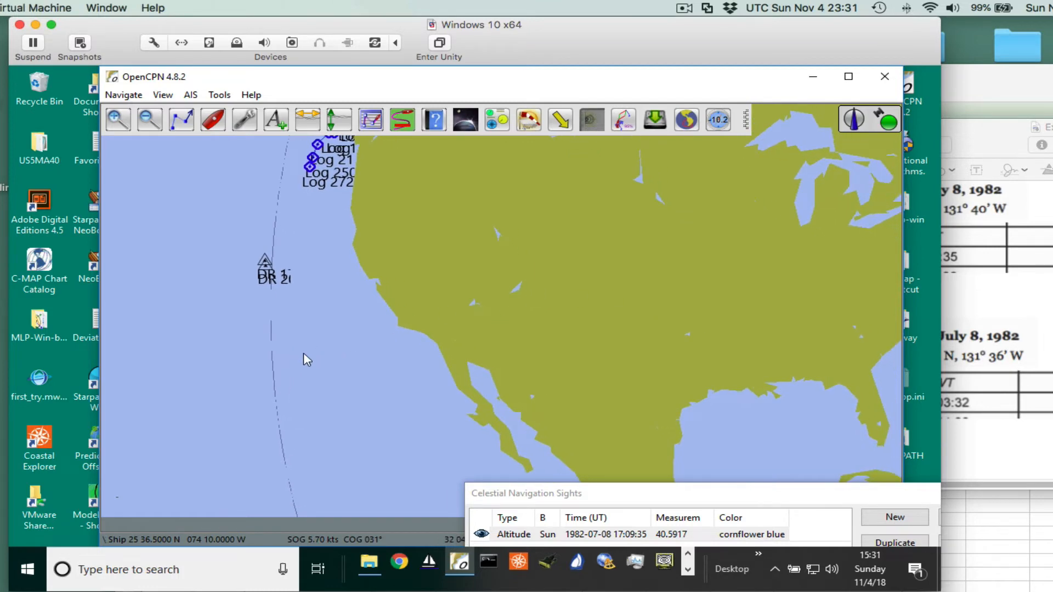
{"action": "scroll", "coordinate": [283, 331], "scroll_direction": "up", "scroll_amount": 2}
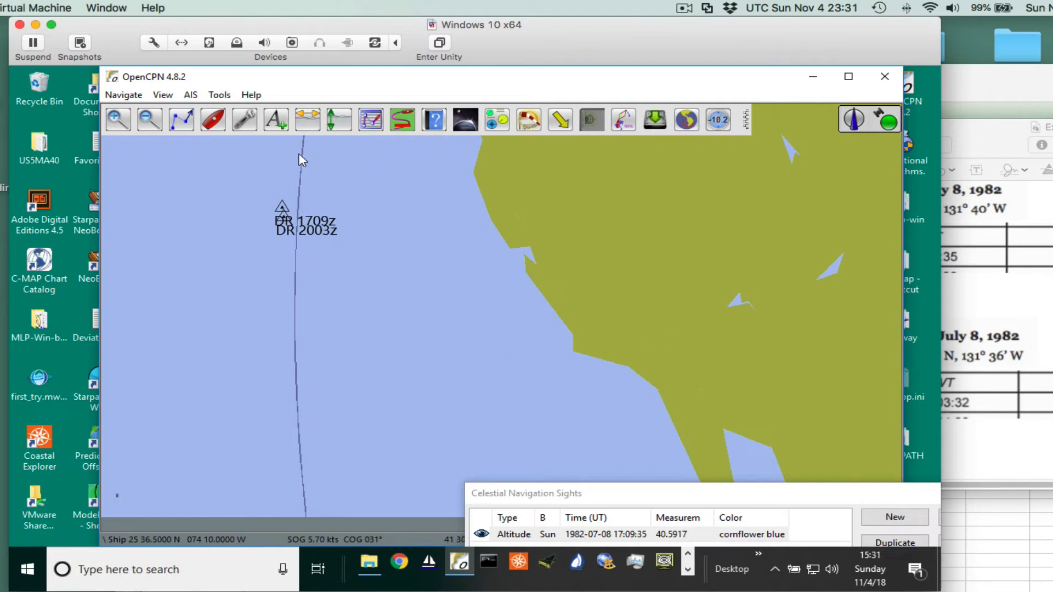
- Bring the sights list back into view with its action commands accessible, and widen its Time (UT) and Body columns
{"action": "left_click_drag", "start_coordinate": [658, 493], "coordinate": [629, 239]}
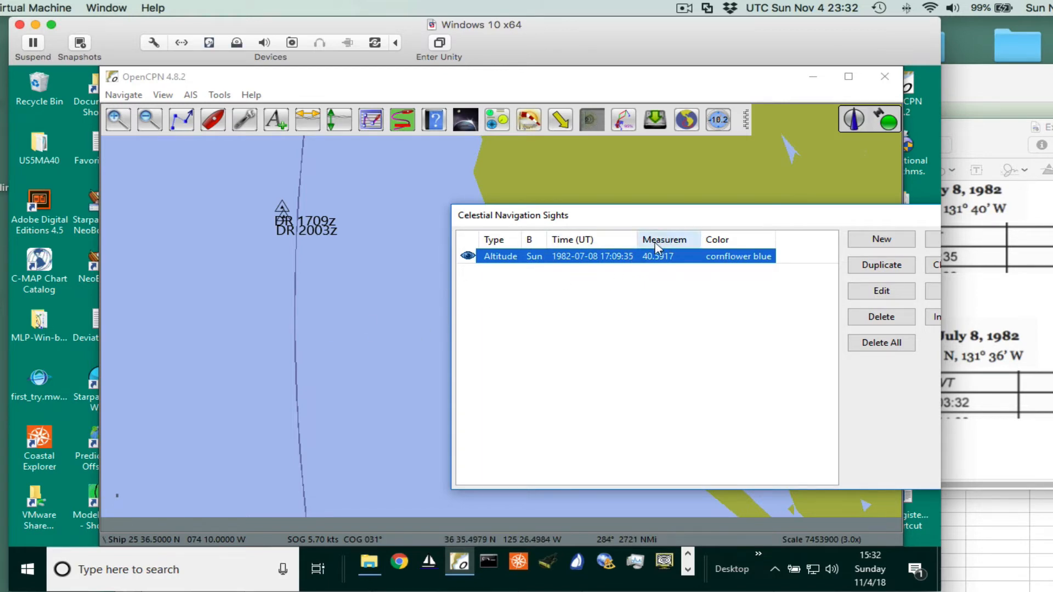
{"action": "left_click_drag", "start_coordinate": [636, 239], "coordinate": [646, 239]}
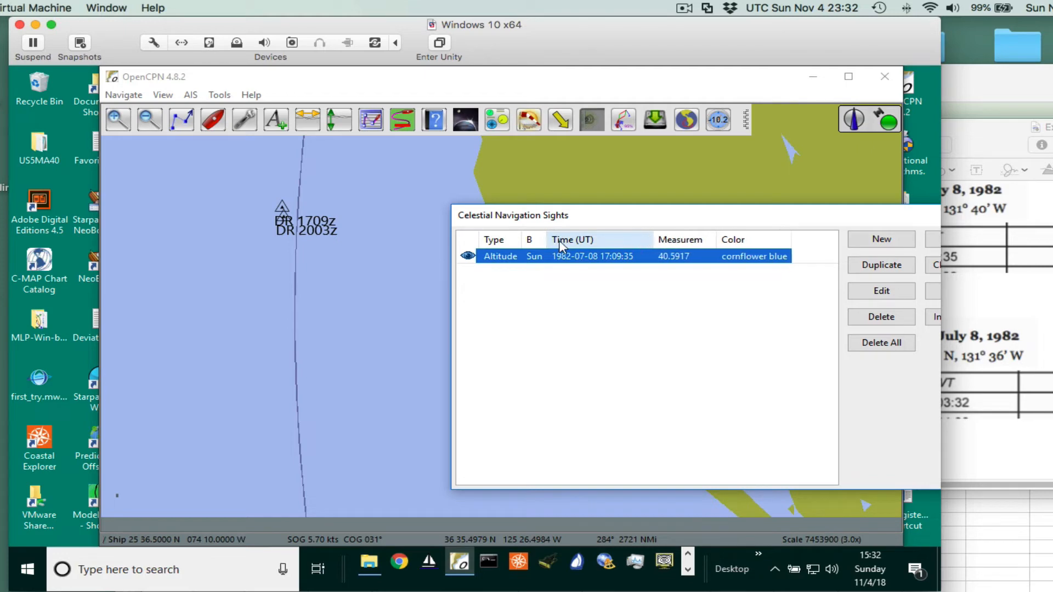
{"action": "mouse_move", "coordinate": [545, 240]}
{"action": "left_mouse_down"}
{"action": "mouse_move", "coordinate": [569, 238]}
{"action": "mouse_move", "coordinate": [559, 239]}
{"action": "left_mouse_up"}
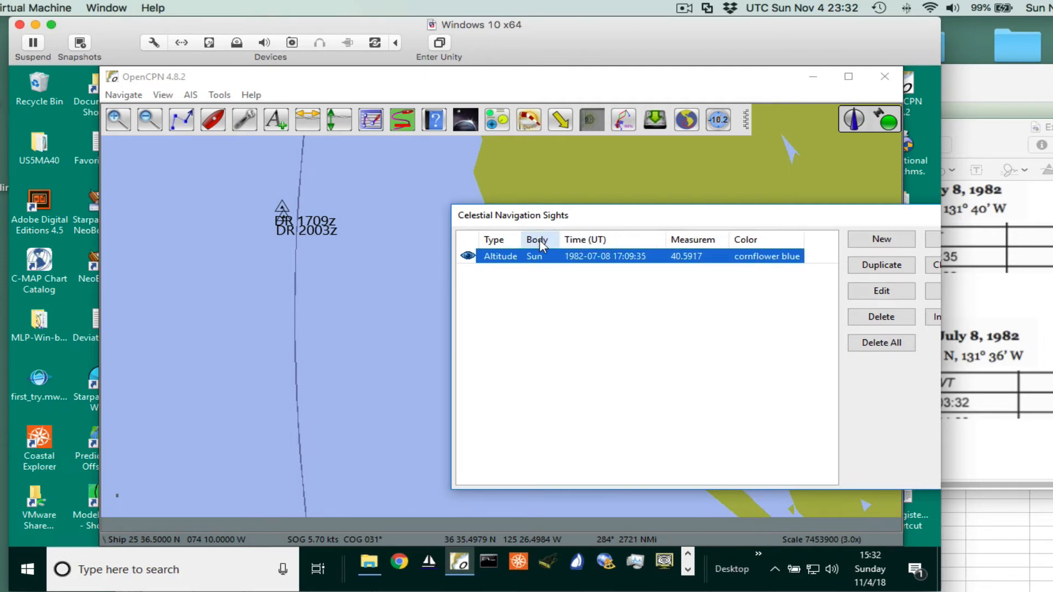
{"action": "left_click_drag", "start_coordinate": [729, 216], "coordinate": [690, 210]}
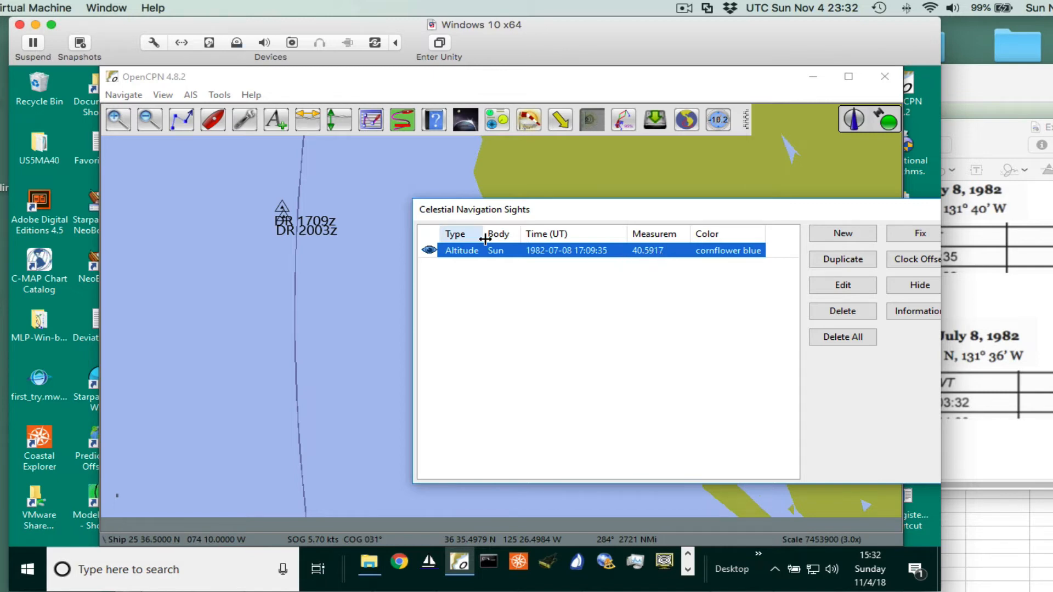
- Check the 17:09:35 Sun sight's properties without changing them, and duplicate the sight
{"action": "double_click", "coordinate": [543, 253]}
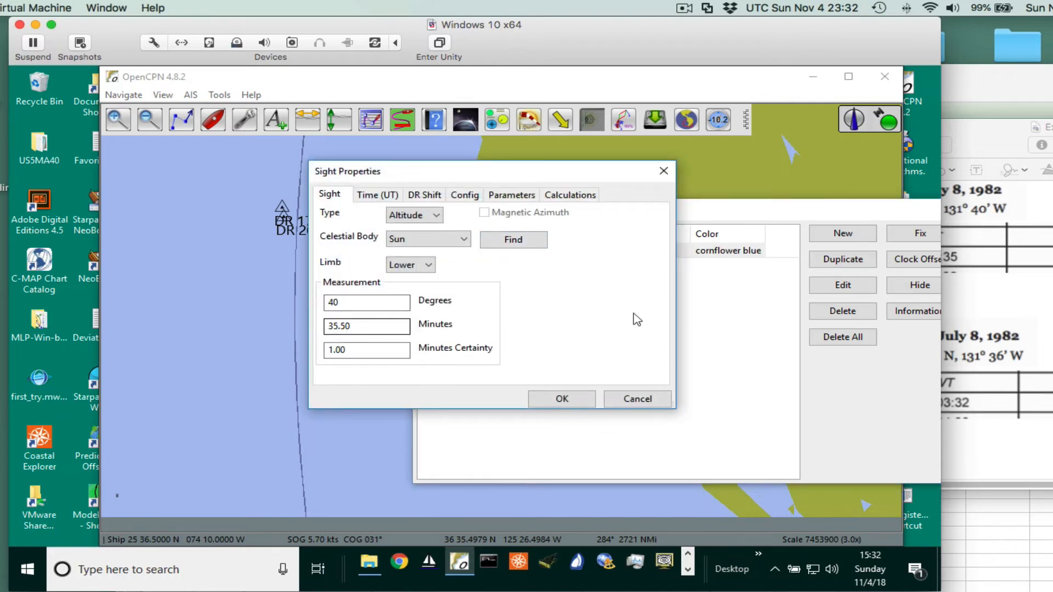
{"action": "left_click", "coordinate": [664, 171]}
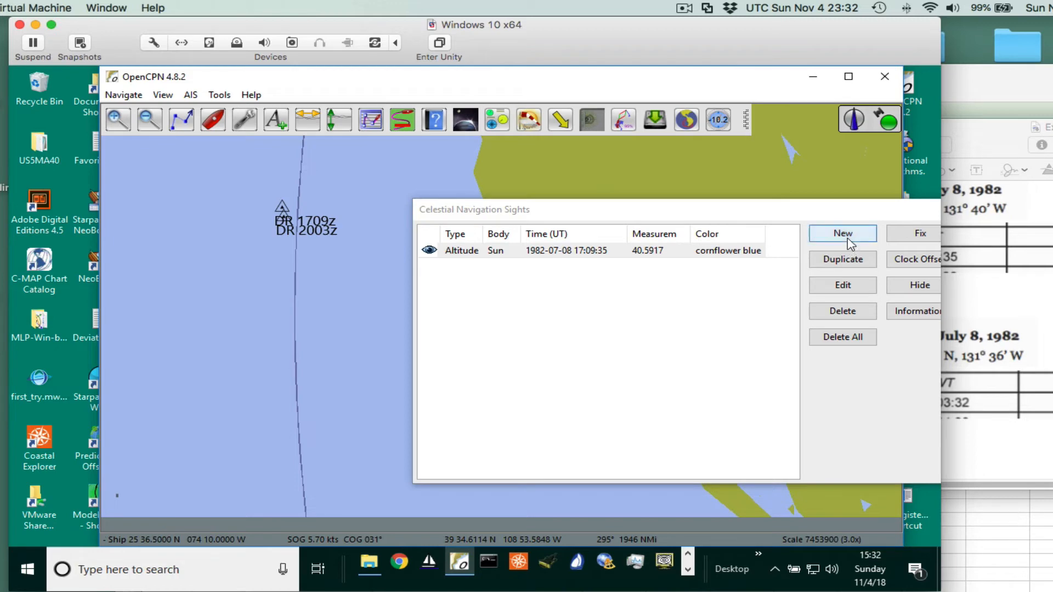
{"action": "left_click", "coordinate": [848, 261]}
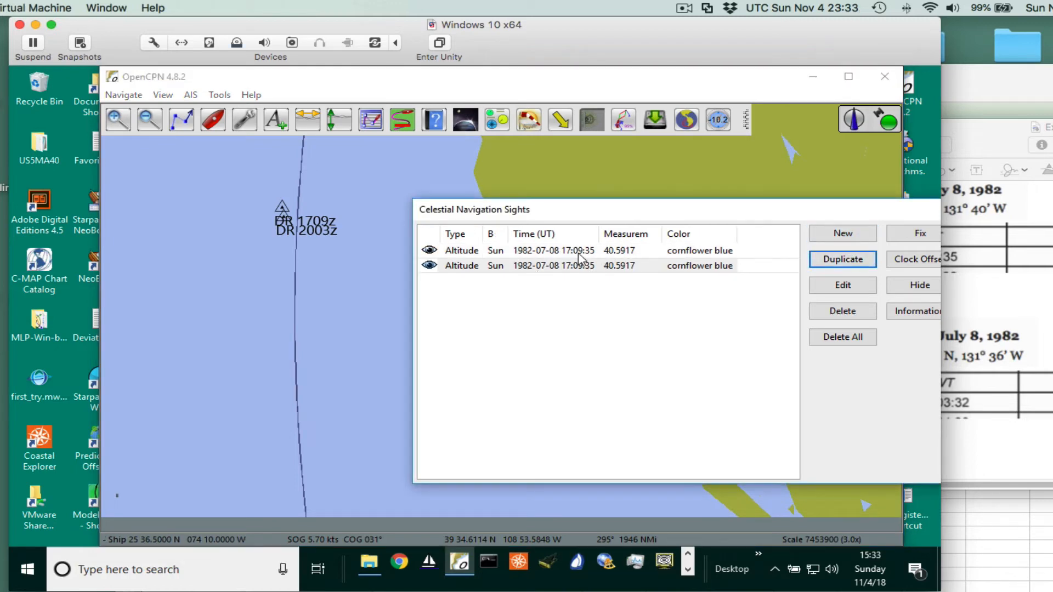
- Set the duplicated Sun sight's measured altitude to 70 degrees 35.0 minutes, keeping the certainty at 1 minute
{"action": "left_click", "coordinate": [1008, 136]}
{"action": "left_click_drag", "start_coordinate": [995, 127], "coordinate": [1021, 120]}
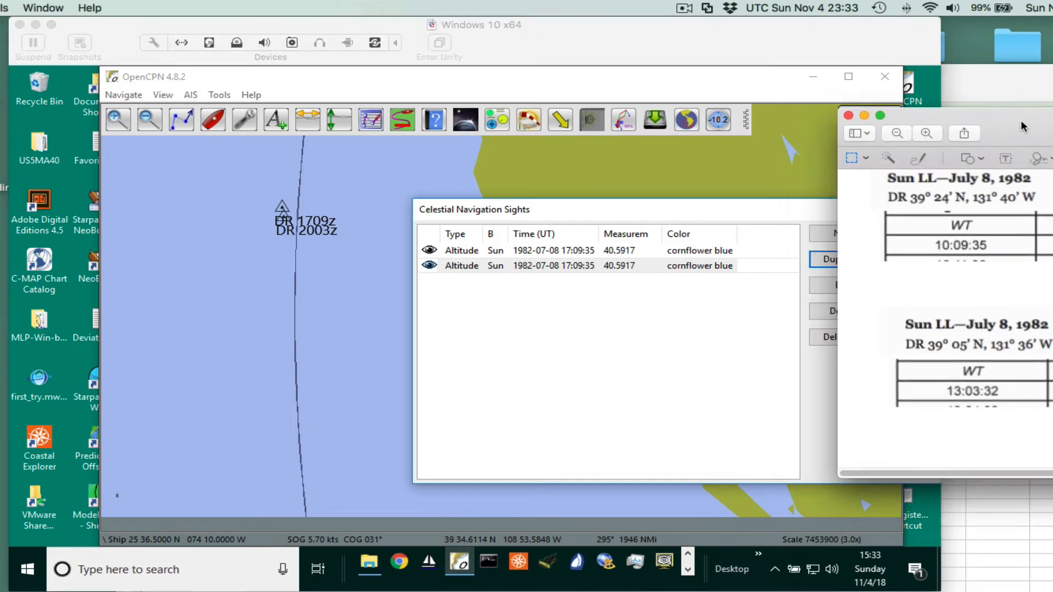
{"action": "left_click", "coordinate": [526, 267]}
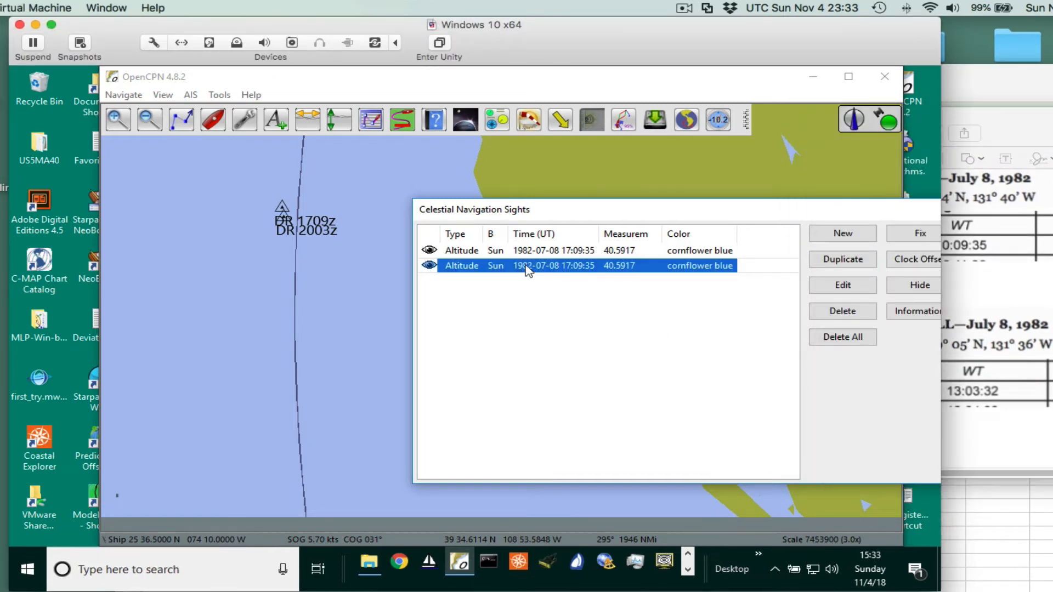
{"action": "double_click", "coordinate": [527, 267]}
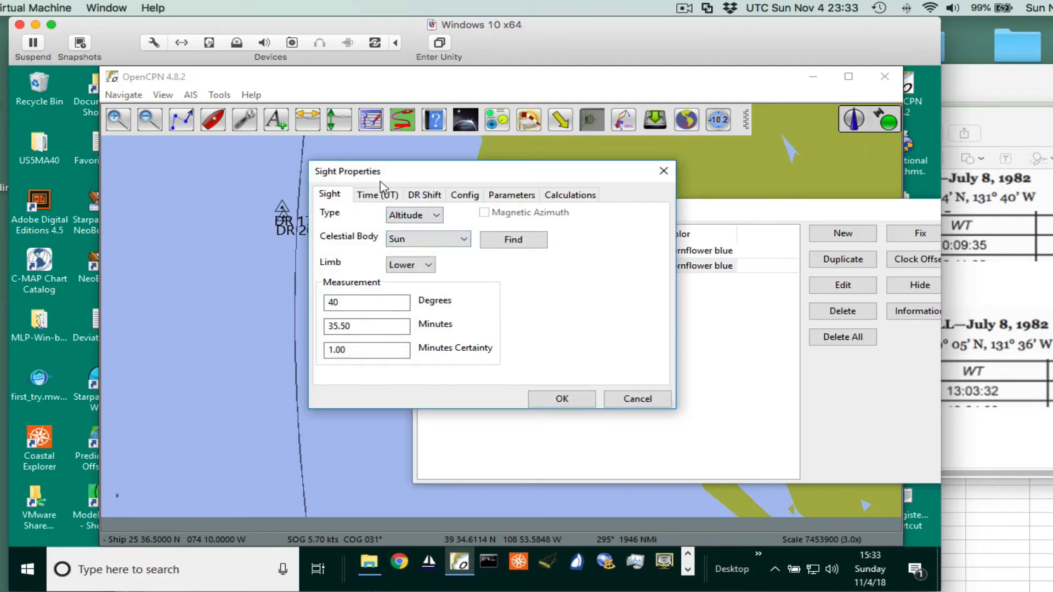
{"action": "left_click_drag", "start_coordinate": [338, 305], "coordinate": [295, 299]}
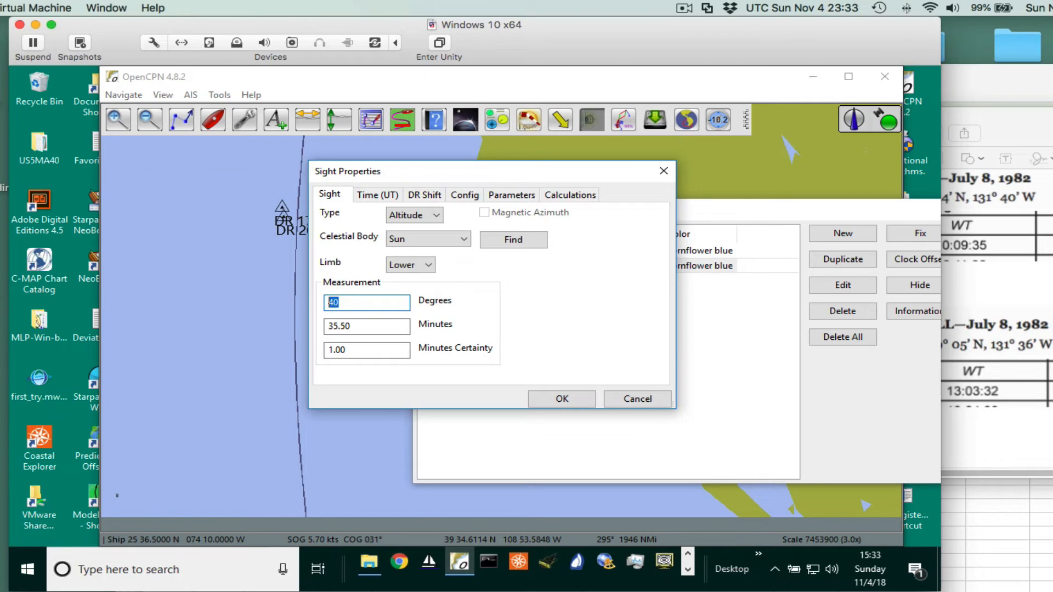
{"action": "left_click_drag", "start_coordinate": [1016, 124], "coordinate": [905, 105]}
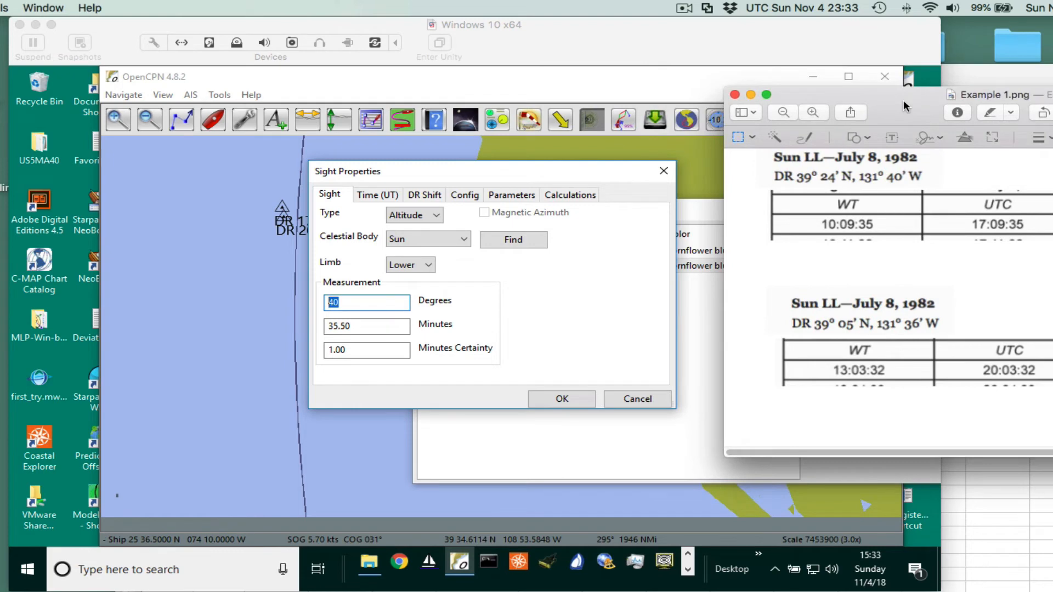
{"action": "left_click", "coordinate": [334, 303]}
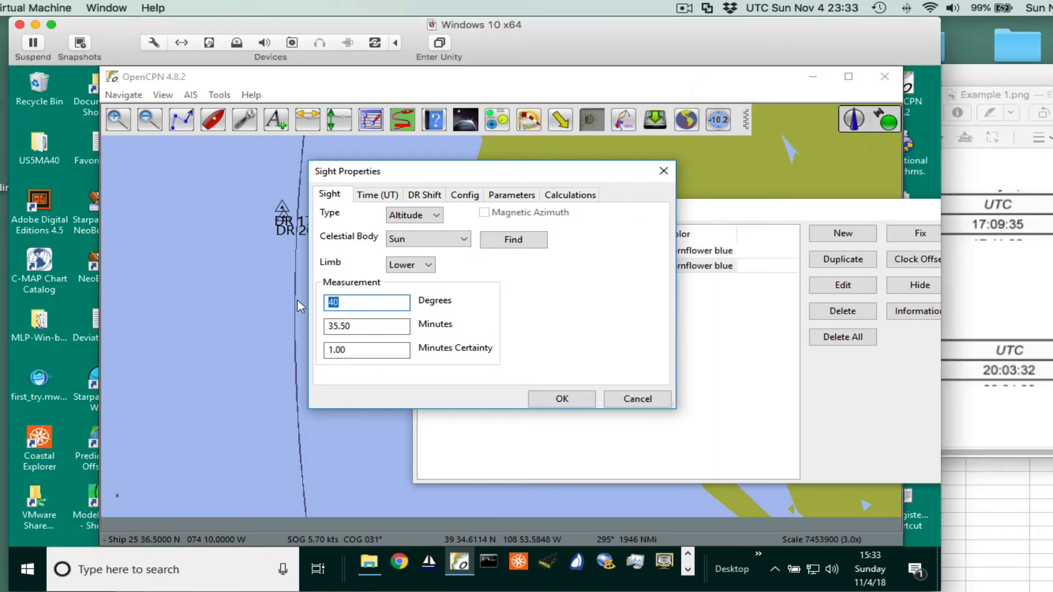
{"action": "type", "text": "70"}
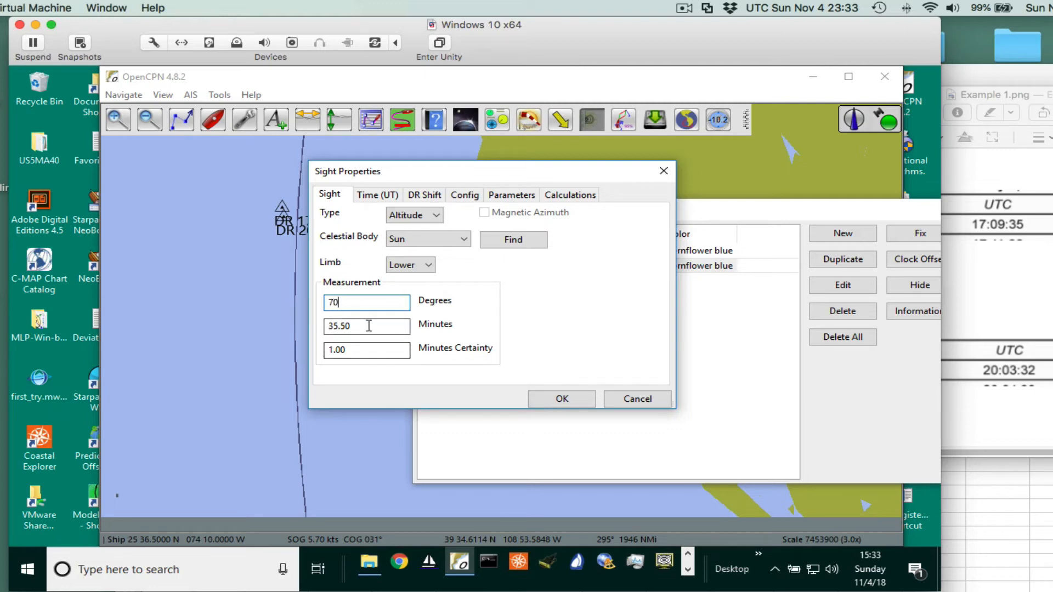
{"action": "key", "text": "Tab"}
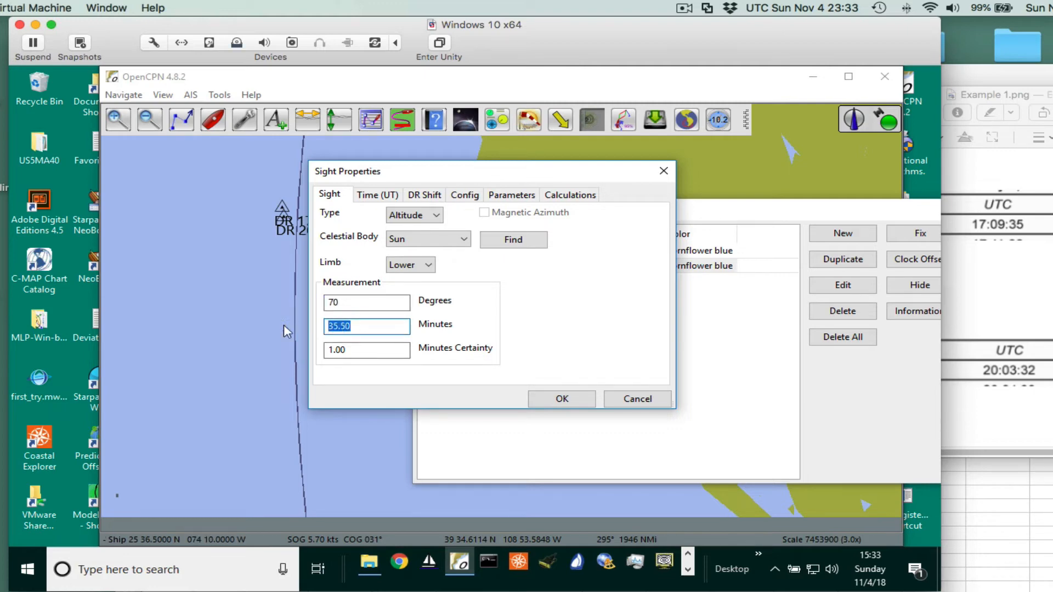
{"action": "type", "text": "35."}
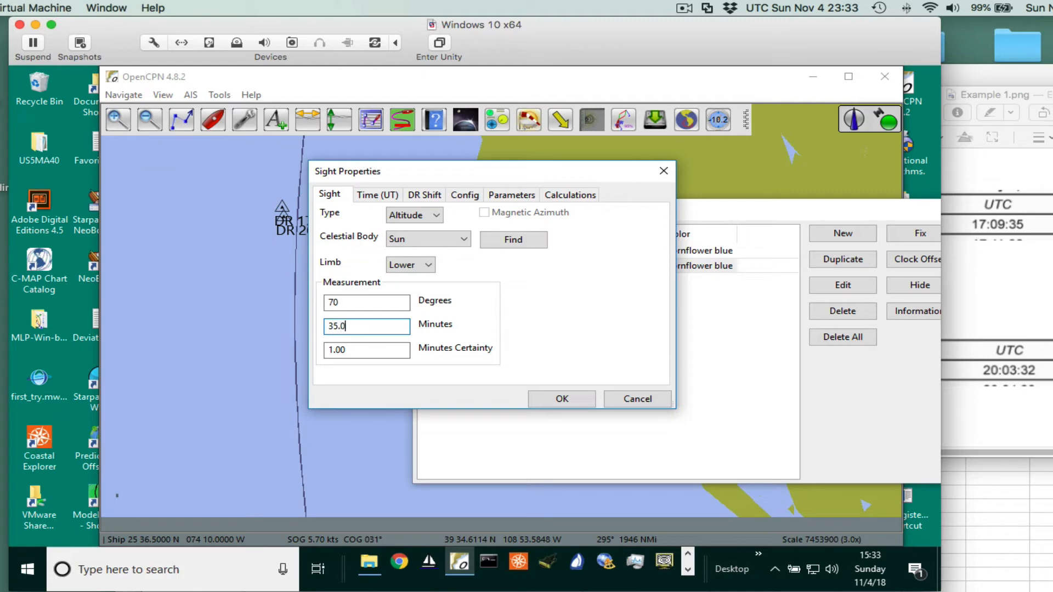
{"action": "left_click", "coordinate": [352, 349]}
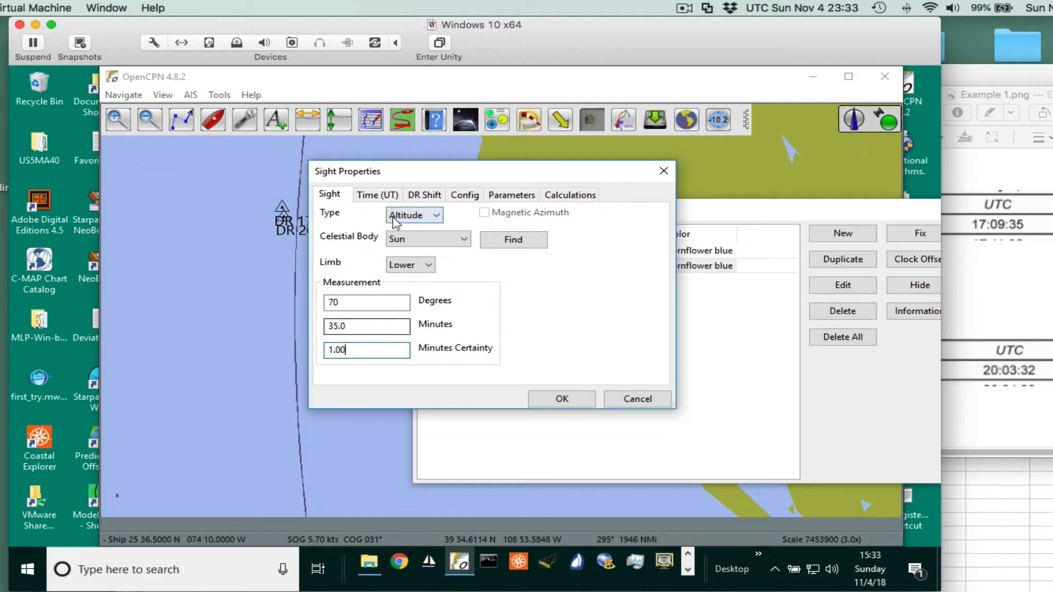
- Set the duplicated sight's UT time to 20:03:32 on July 8, 1982, and save the sight
{"action": "left_click", "coordinate": [378, 196]}
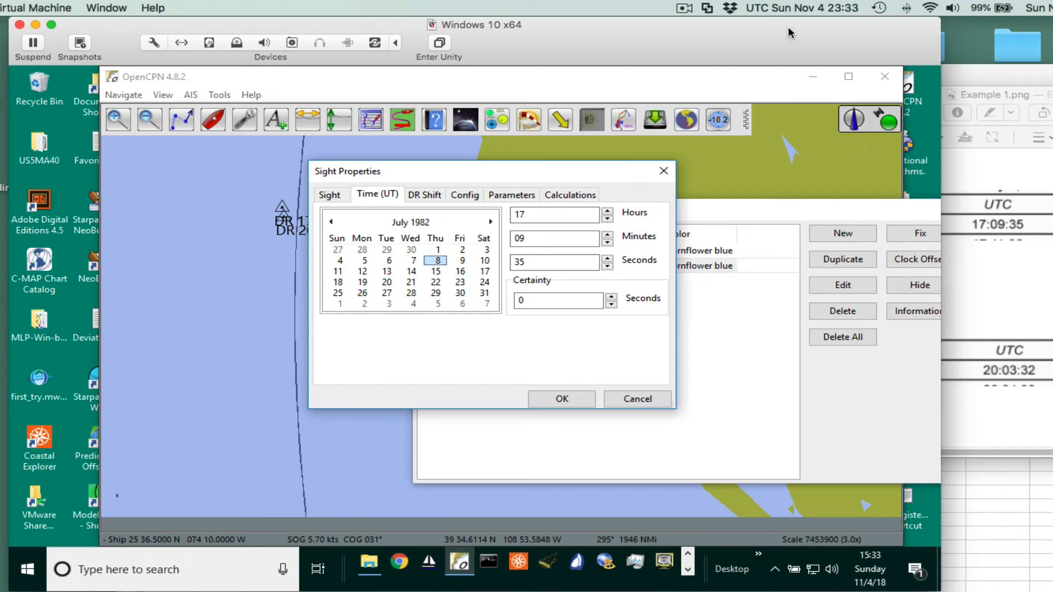
{"action": "left_click_drag", "start_coordinate": [789, 33], "coordinate": [782, 33]}
{"action": "left_click_drag", "start_coordinate": [1041, 94], "coordinate": [1052, 251]}
{"action": "left_click", "coordinate": [513, 219]}
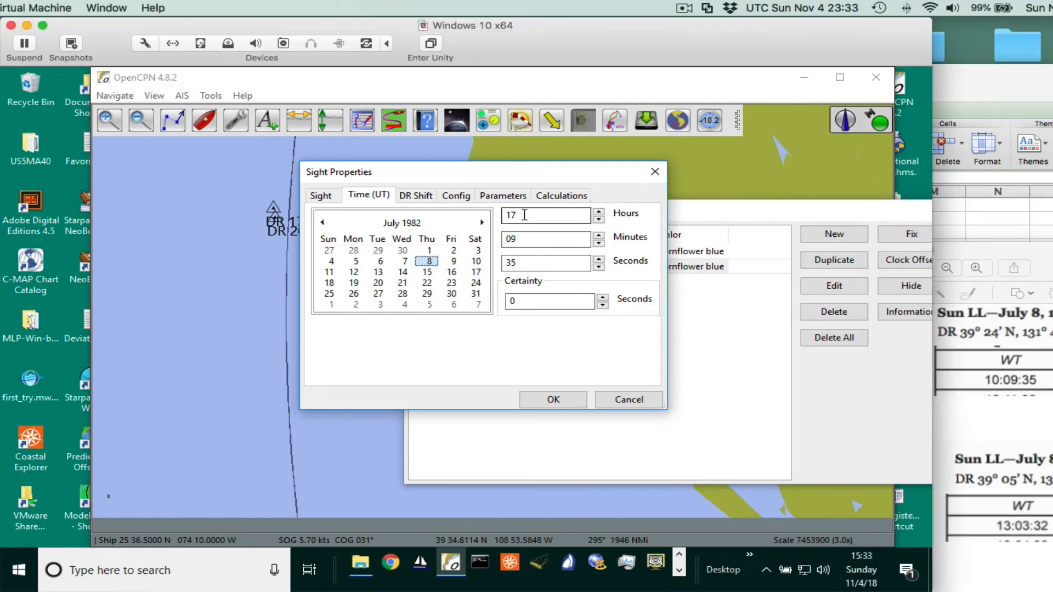
{"action": "type", "text": "20"}
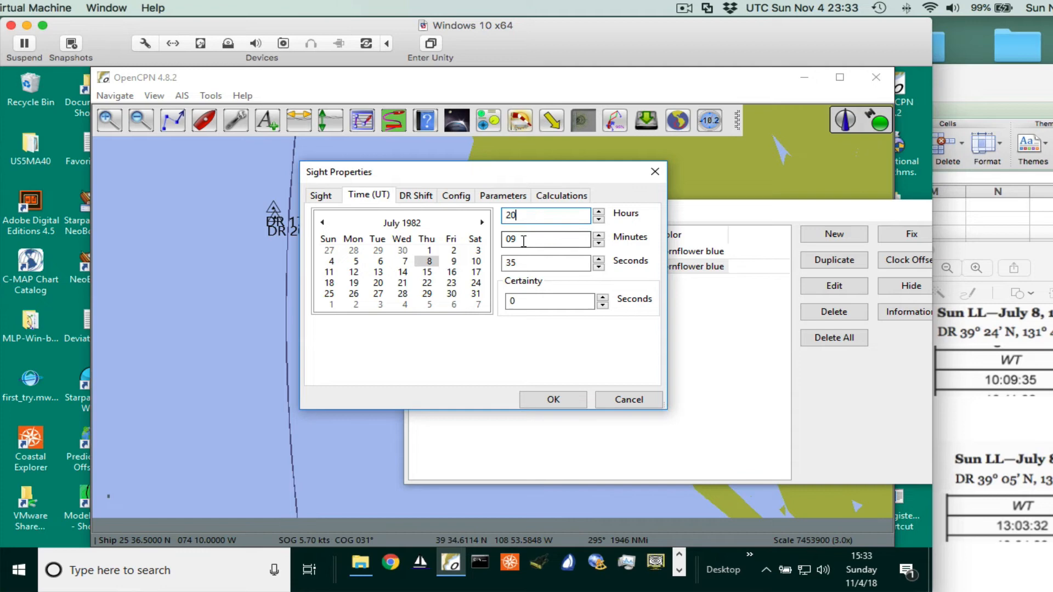
{"action": "left_click", "coordinate": [516, 239]}
{"action": "type", "text": "03"}
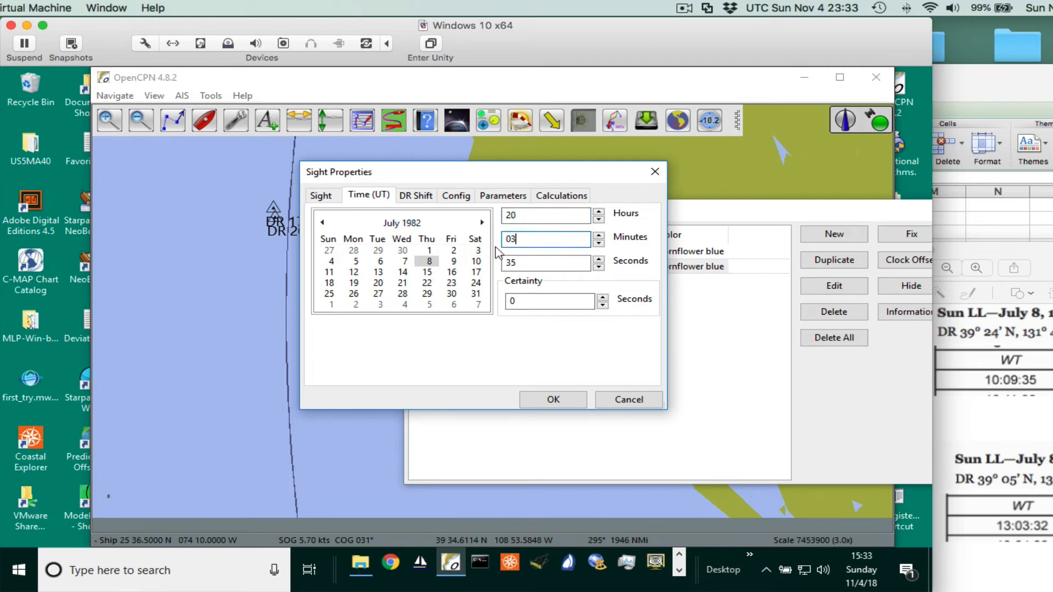
{"action": "left_click", "coordinate": [522, 260]}
{"action": "type", "text": "32"}
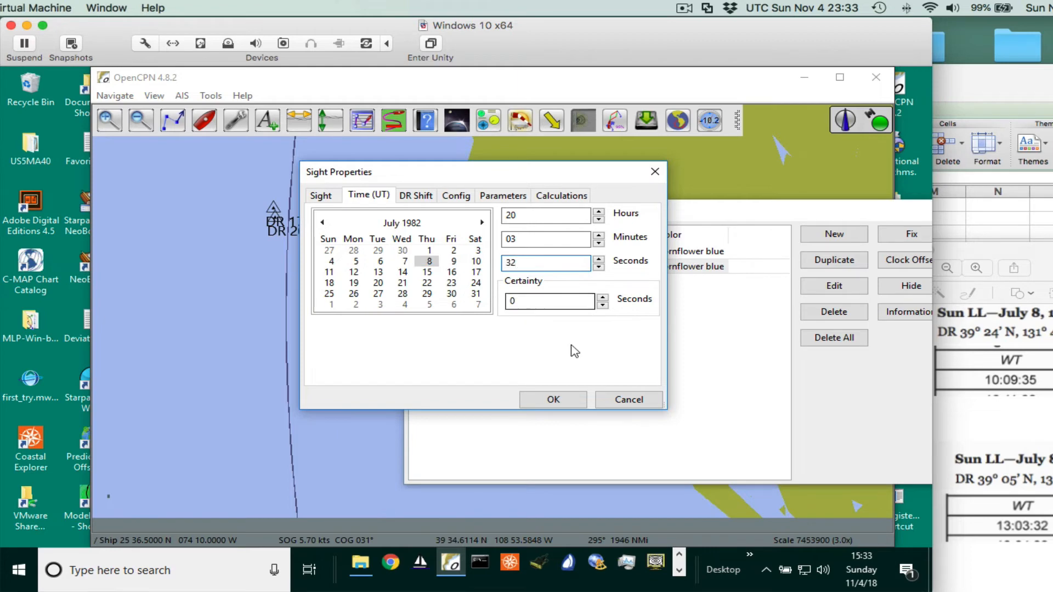
{"action": "left_click", "coordinate": [553, 399]}
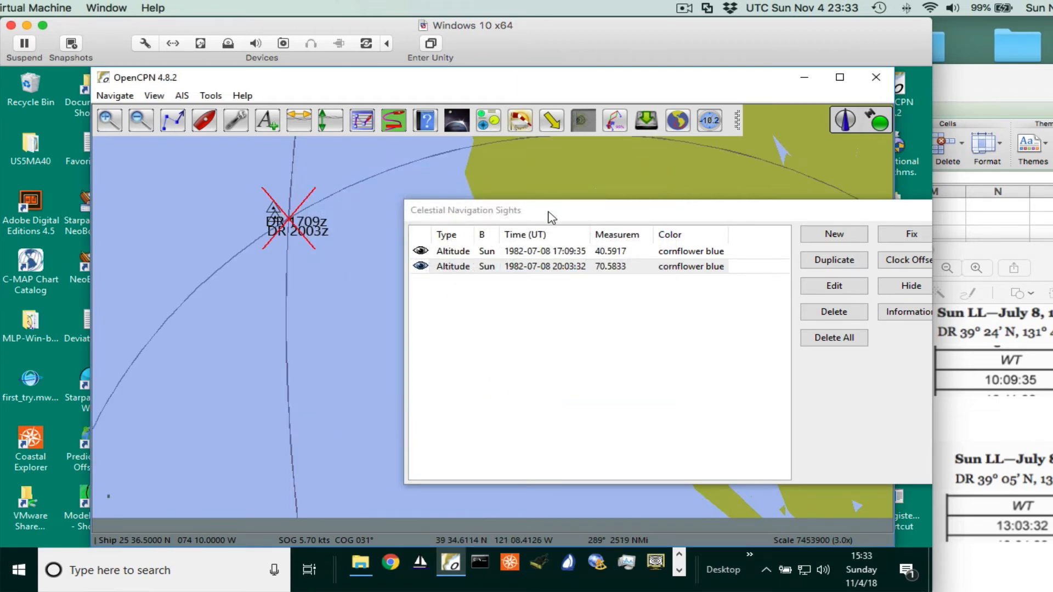
- Move the sights list aside and examine where the two Sun lines of position cross relative to the DR positions
{"action": "left_click_drag", "start_coordinate": [547, 212], "coordinate": [670, 212]}
{"action": "scroll", "coordinate": [308, 272], "scroll_direction": "up", "scroll_amount": 3}
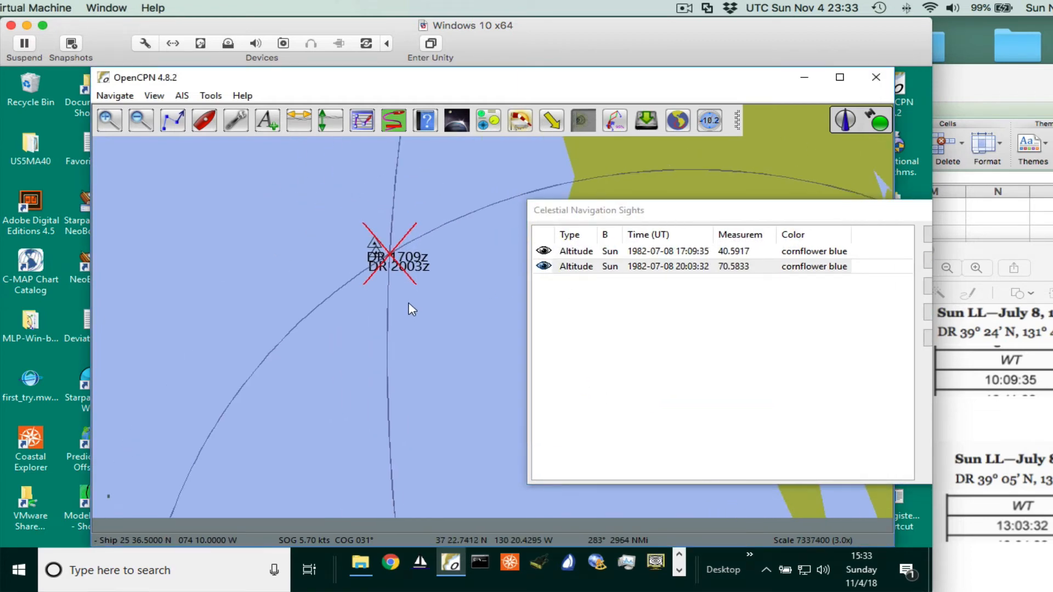
{"action": "scroll", "coordinate": [443, 338], "scroll_direction": "up", "scroll_amount": 4}
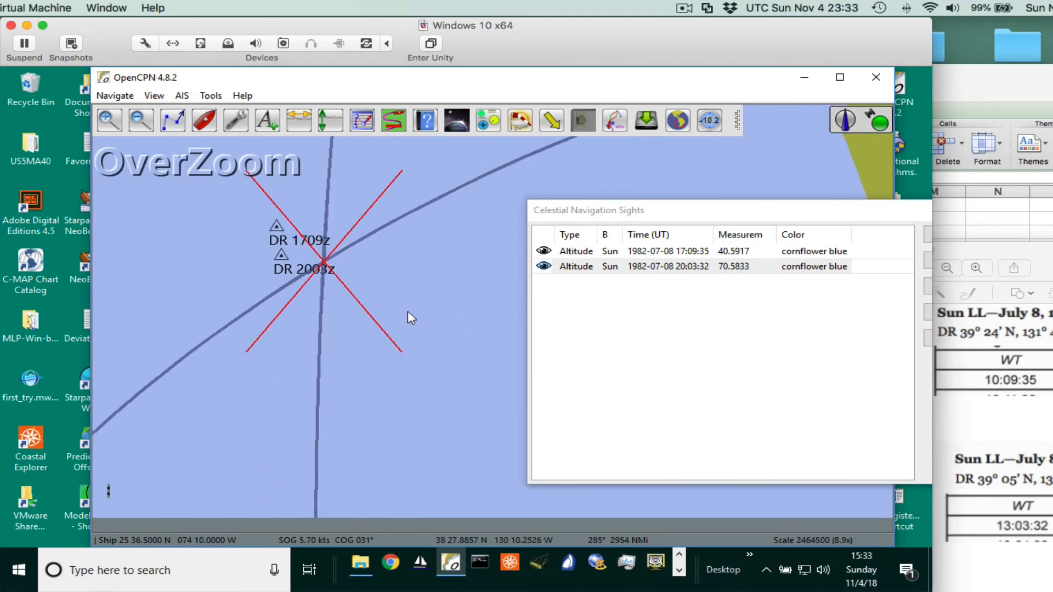
{"action": "left_click_drag", "start_coordinate": [262, 246], "coordinate": [432, 296]}
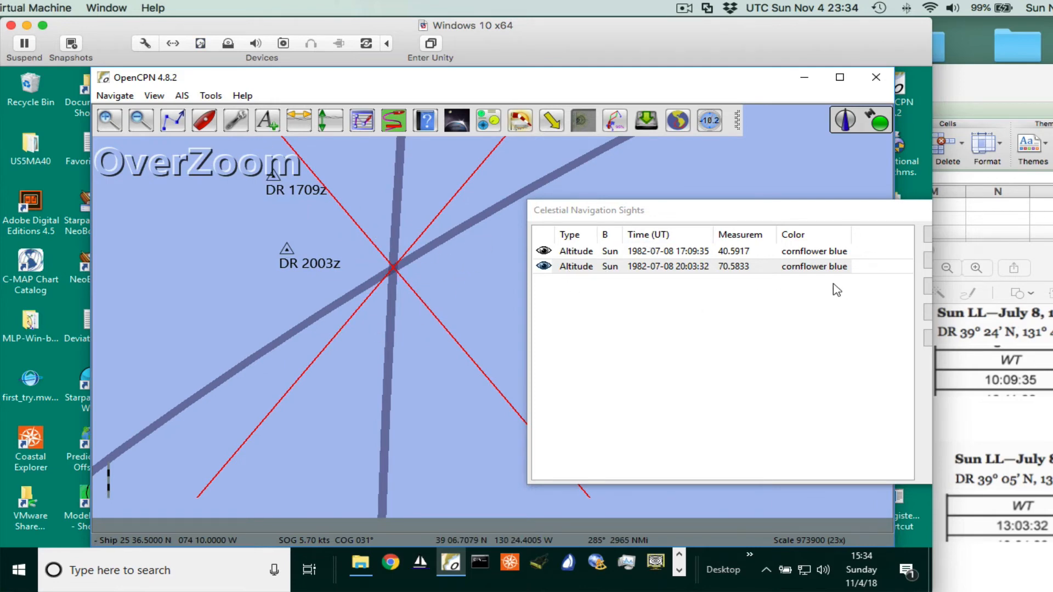
{"action": "left_click_drag", "start_coordinate": [455, 299], "coordinate": [442, 252]}
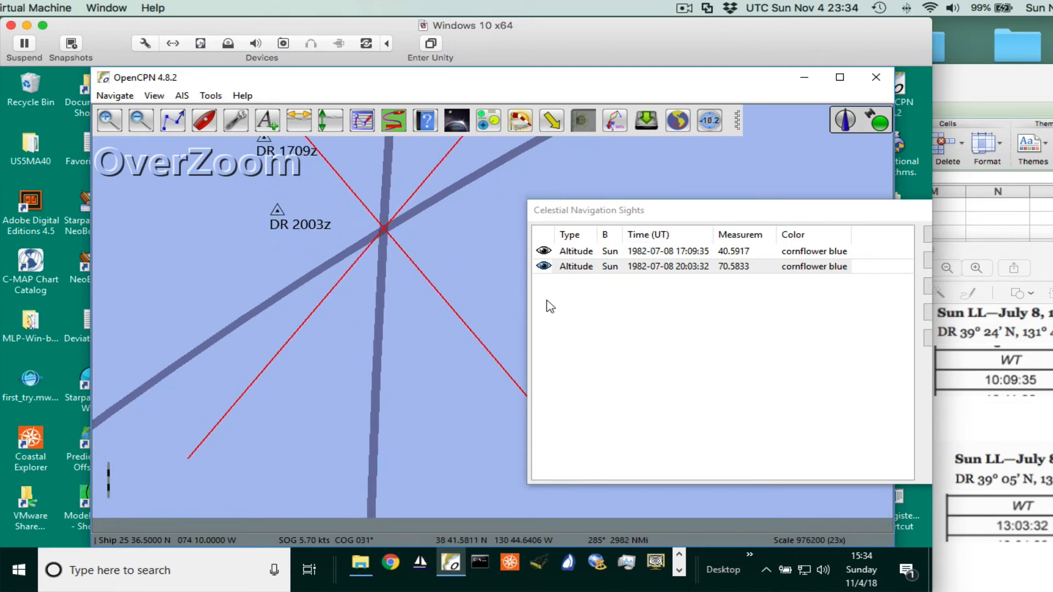
{"action": "left_click_drag", "start_coordinate": [713, 221], "coordinate": [762, 176]}
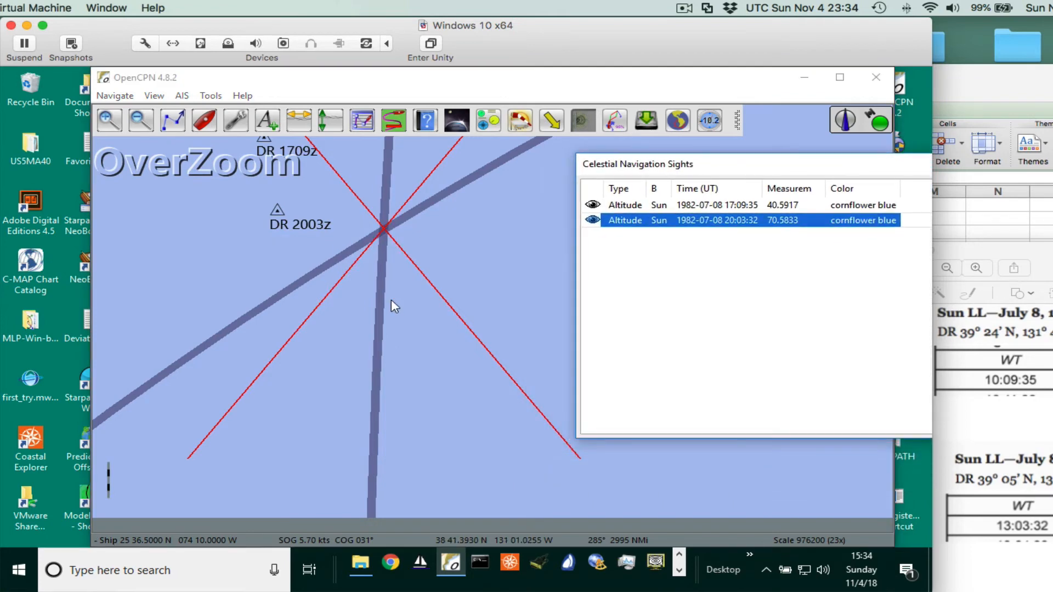
{"action": "left_click_drag", "start_coordinate": [391, 301], "coordinate": [396, 334]}
{"action": "scroll", "coordinate": [380, 299], "scroll_direction": "up", "scroll_amount": 3}
{"action": "scroll", "coordinate": [395, 286], "scroll_direction": "down", "scroll_amount": 5}
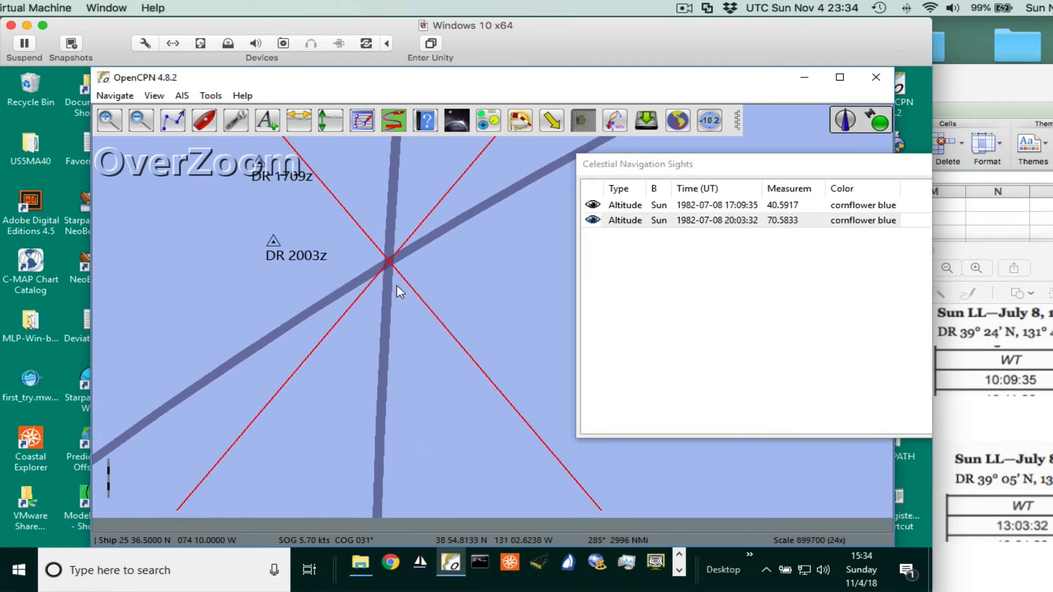
{"action": "left_click_drag", "start_coordinate": [396, 284], "coordinate": [442, 309]}
{"action": "scroll", "coordinate": [421, 320], "scroll_direction": "up", "scroll_amount": 1}
{"action": "scroll", "coordinate": [421, 319], "scroll_direction": "up", "scroll_amount": 2}
{"action": "scroll", "coordinate": [428, 310], "scroll_direction": "up", "scroll_amount": 1}
{"action": "scroll", "coordinate": [478, 290], "scroll_direction": "up", "scroll_amount": 3}
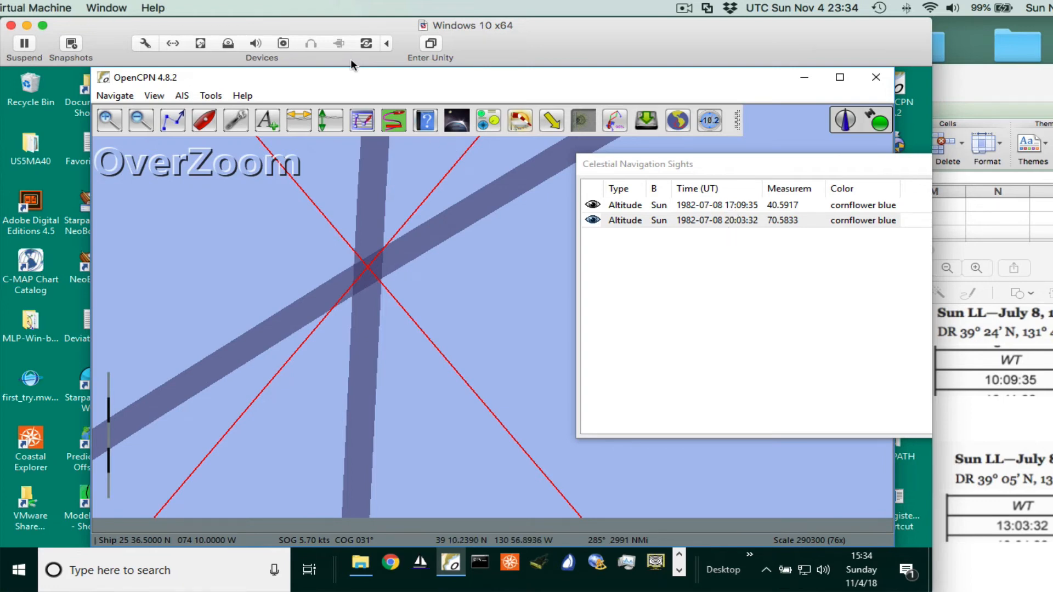
- Examine the DR 1709z and DR 2003z marks beside the crossing of the two Sun lines of position
{"action": "left_click_drag", "start_coordinate": [328, 83], "coordinate": [399, 83]}
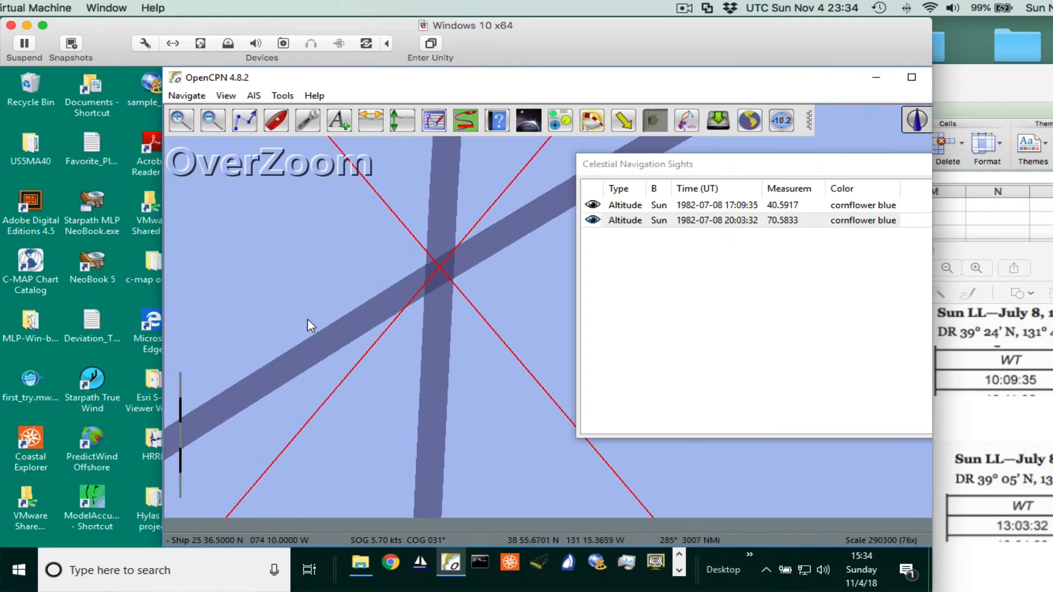
{"action": "left_click_drag", "start_coordinate": [306, 346], "coordinate": [478, 347]}
{"action": "scroll", "coordinate": [360, 298], "scroll_direction": "down", "scroll_amount": 2}
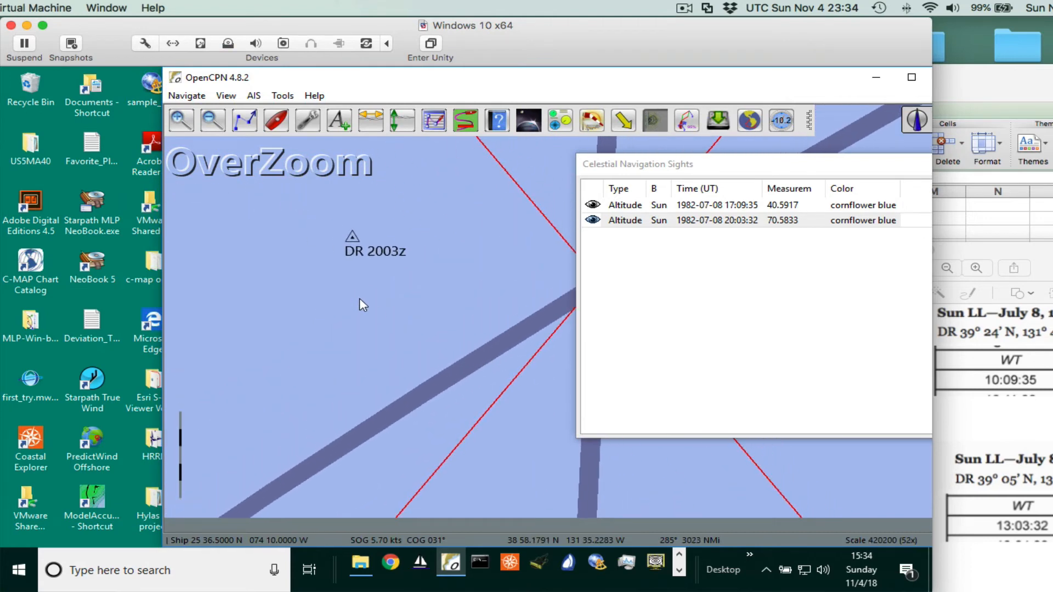
{"action": "scroll", "coordinate": [436, 311], "scroll_direction": "down", "scroll_amount": 4}
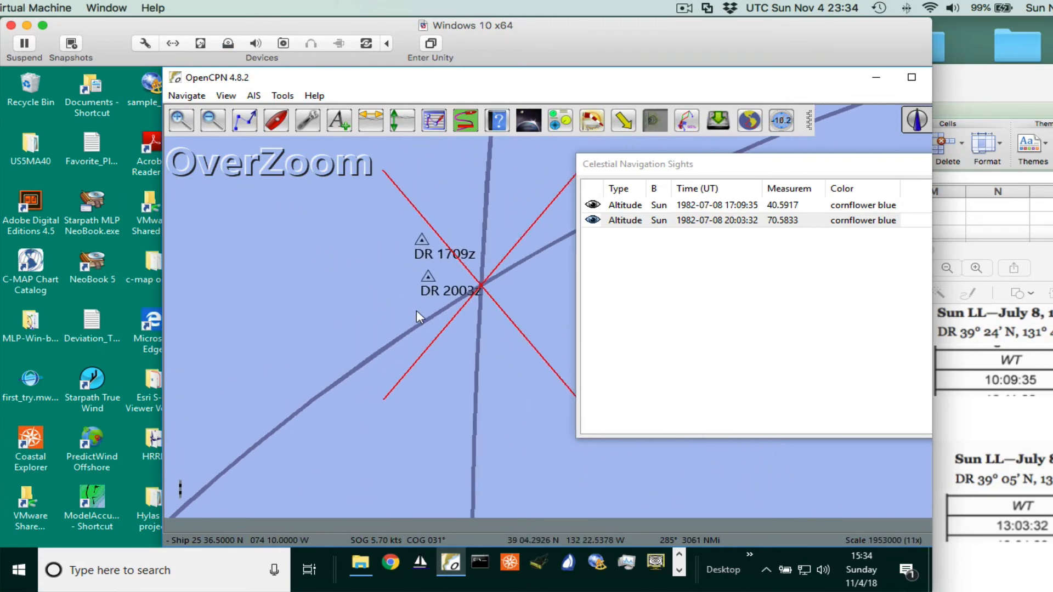
{"action": "scroll", "coordinate": [481, 331], "scroll_direction": "up", "scroll_amount": 5}
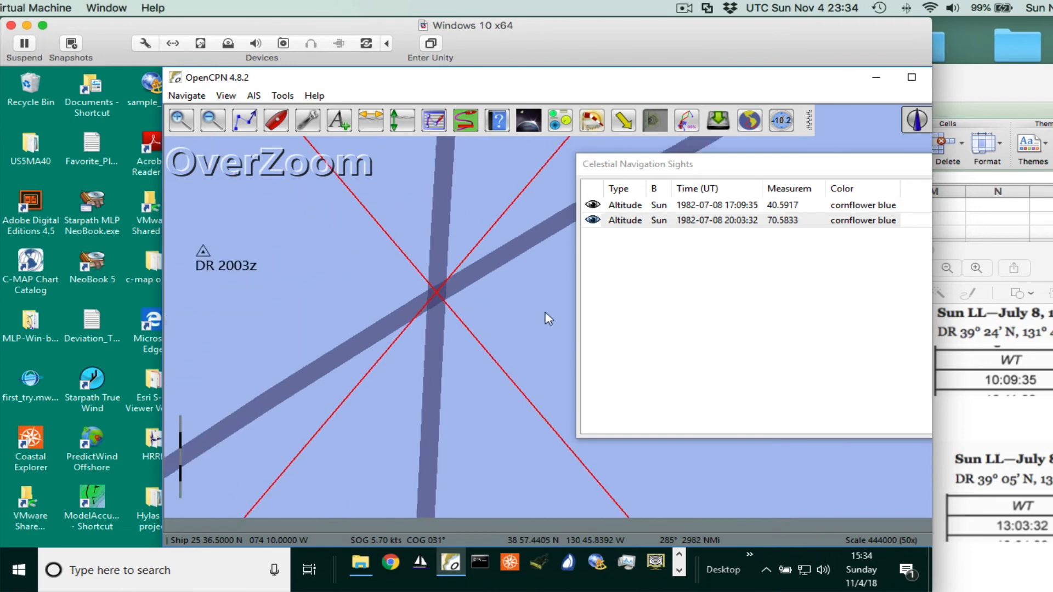
{"action": "left_click_drag", "start_coordinate": [545, 313], "coordinate": [576, 360]}
{"action": "left_click_drag", "start_coordinate": [313, 266], "coordinate": [419, 318]}
{"action": "left_click_drag", "start_coordinate": [417, 268], "coordinate": [406, 284]}
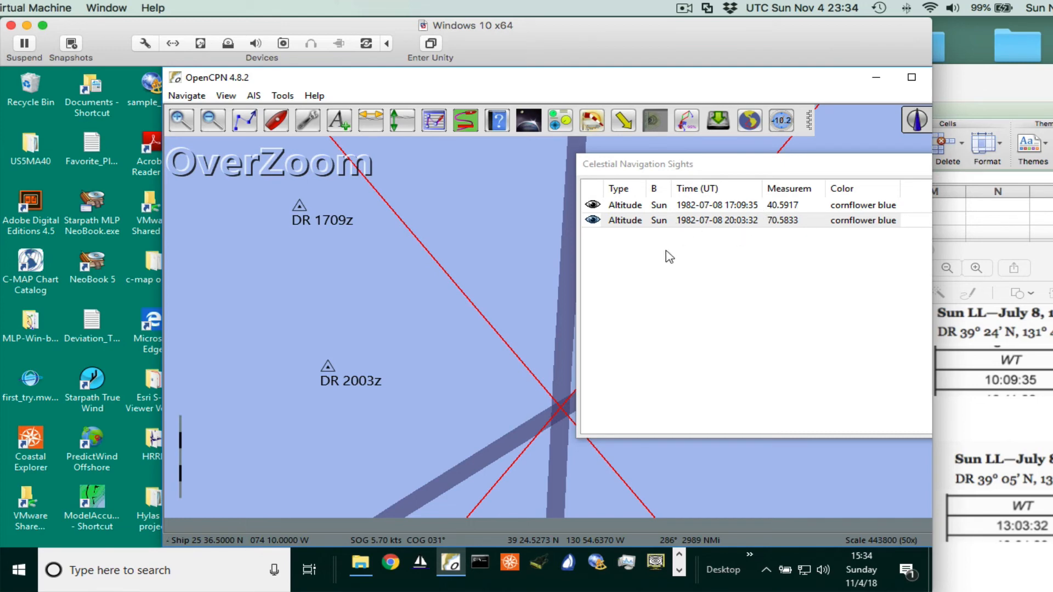
{"action": "left_click_drag", "start_coordinate": [415, 302], "coordinate": [413, 284]}
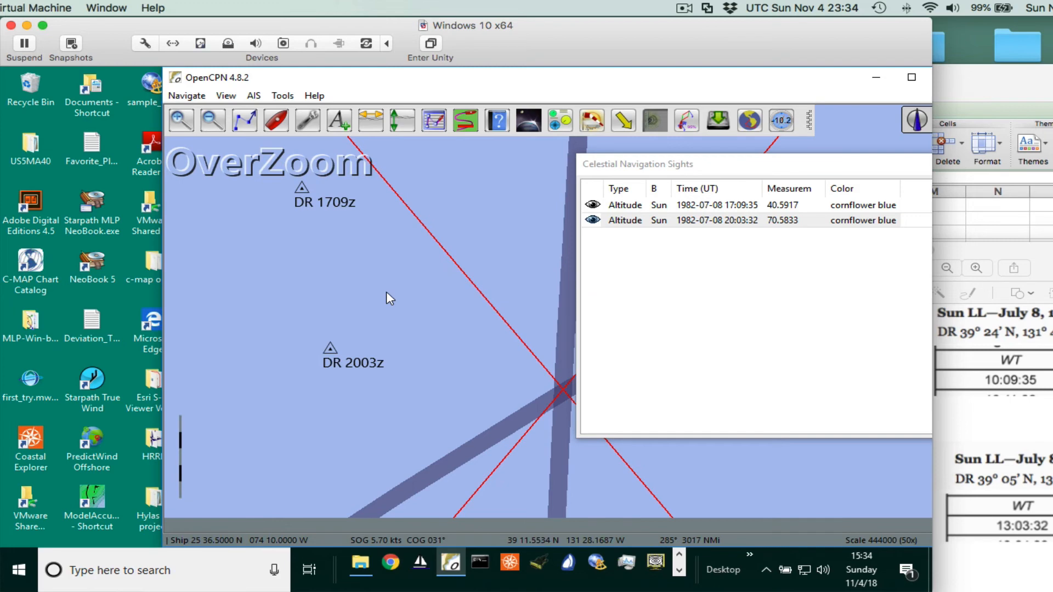
- Measure the bearing and distance from DR 1709z to DR 2003z, and end the measurement
{"action": "key", "text": "m"}
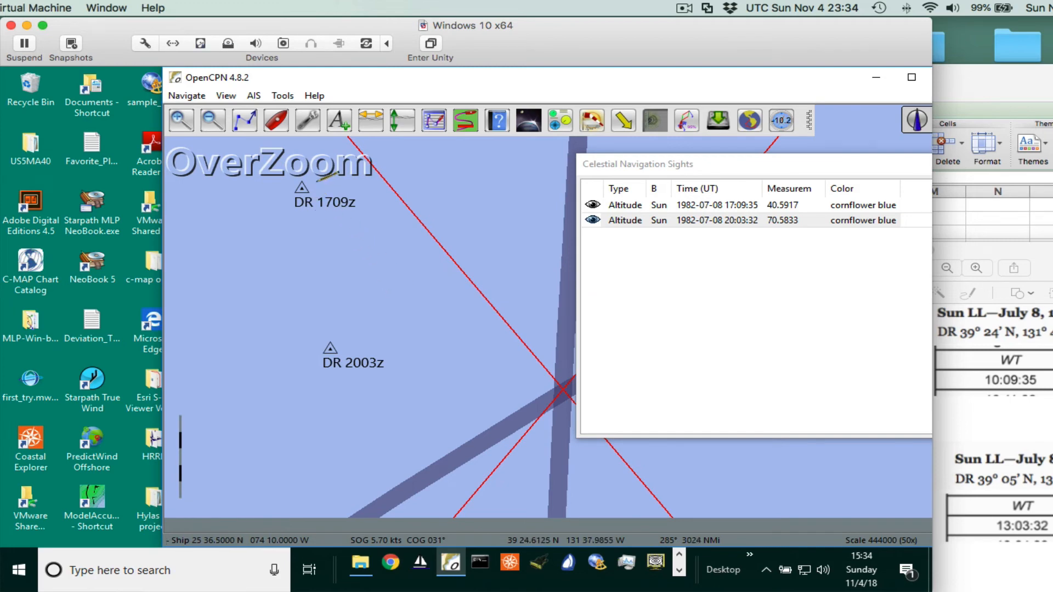
{"action": "left_click", "coordinate": [301, 188]}
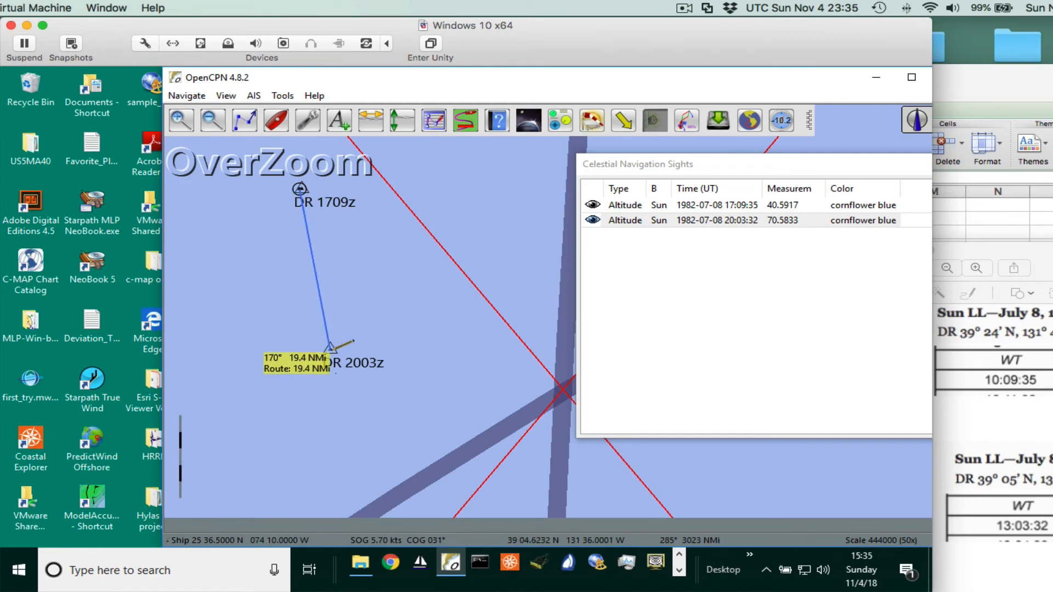
{"action": "key", "text": "Escape"}
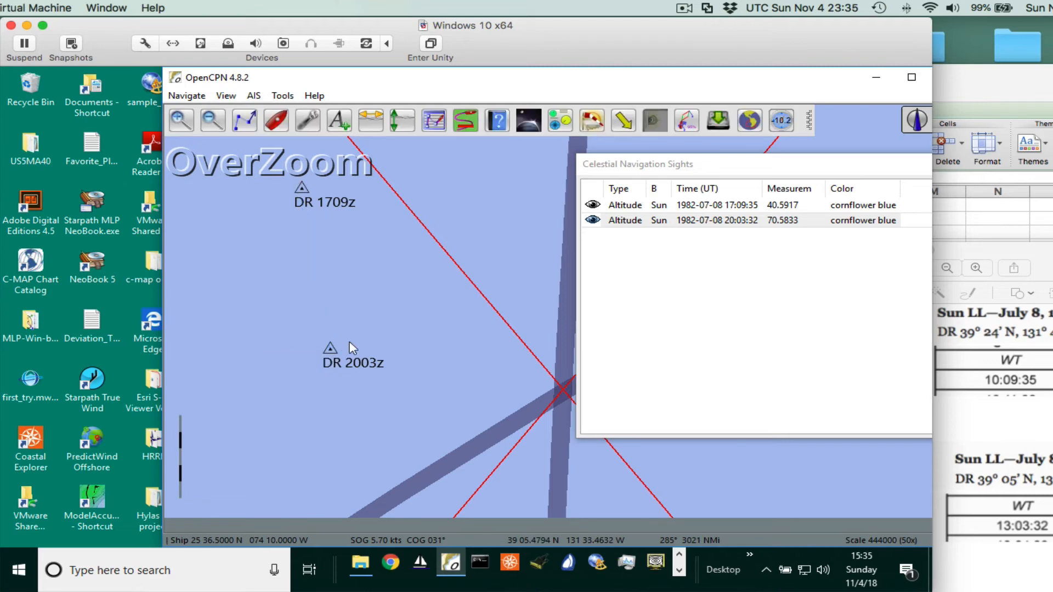
- Give the 17:09:35 Sun sight a DR shift of 19.4 Nm at 170 degrees with Magnetic Bearing off, and save it
{"action": "left_click_drag", "start_coordinate": [364, 334], "coordinate": [569, 319]}
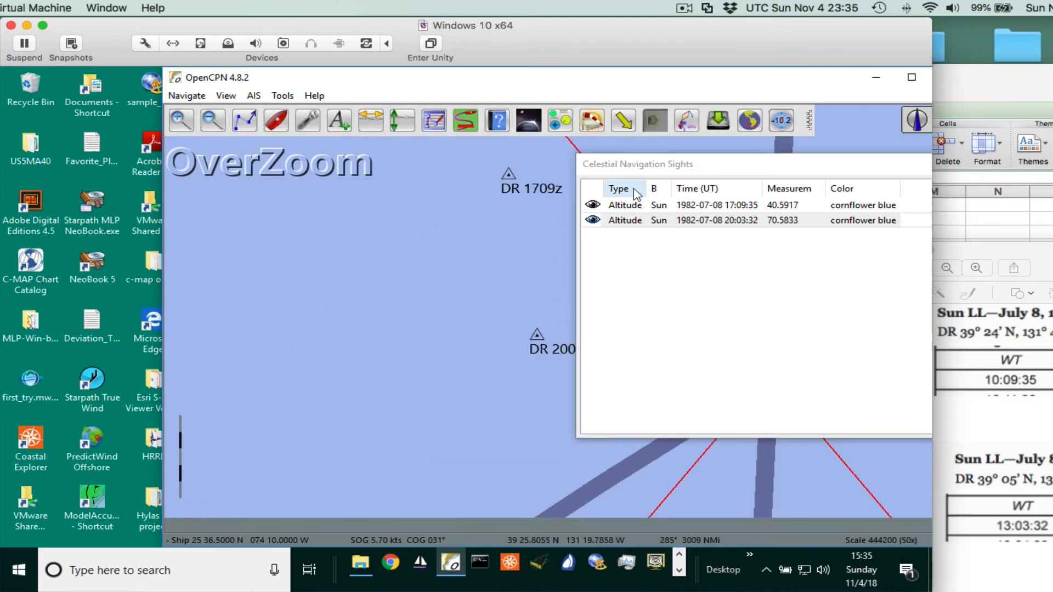
{"action": "left_click", "coordinate": [630, 207]}
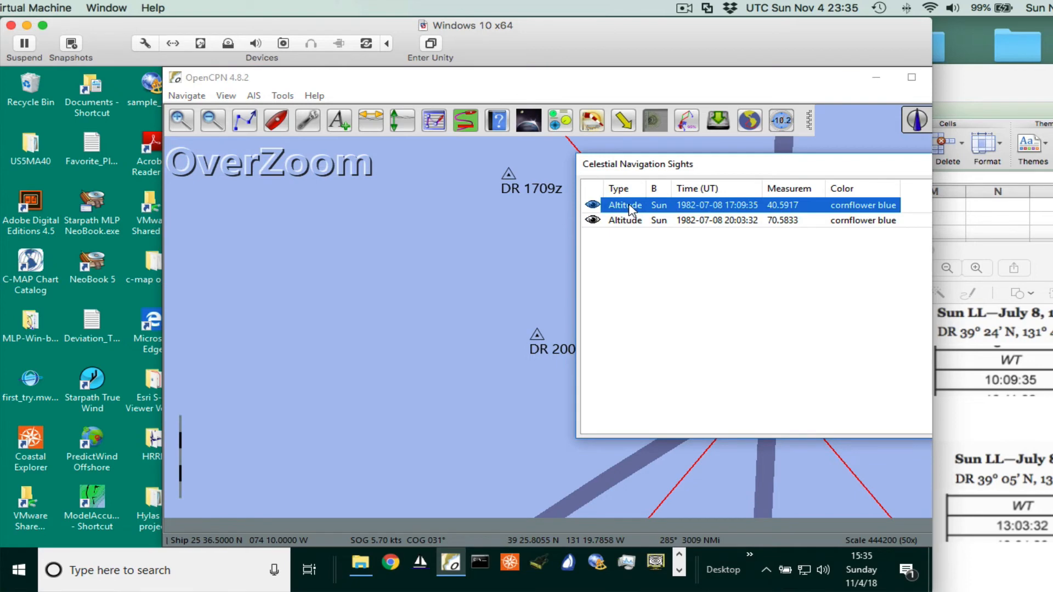
{"action": "double_click", "coordinate": [628, 207]}
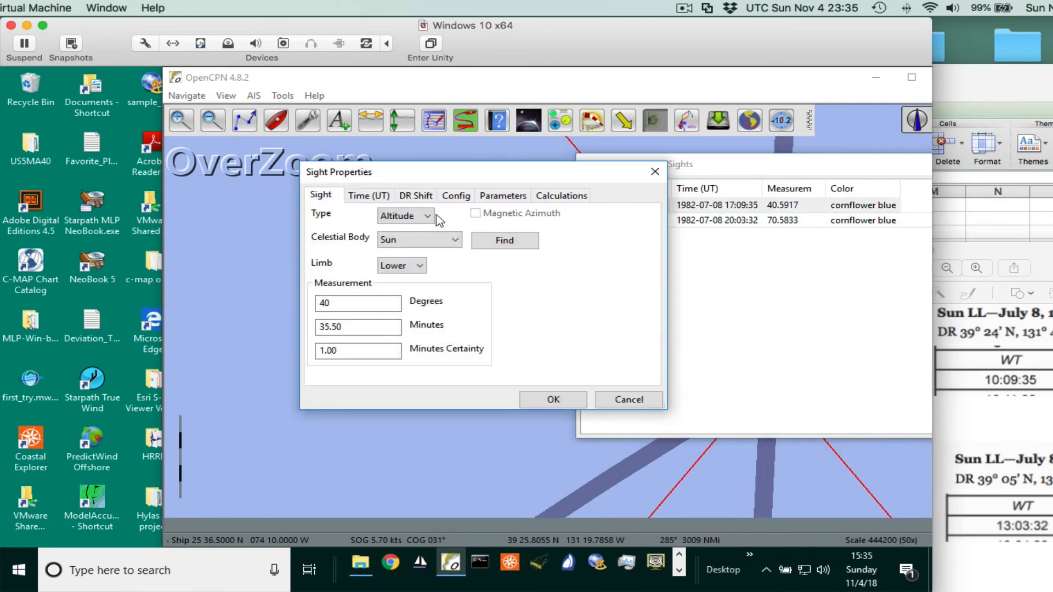
{"action": "left_click", "coordinate": [427, 196]}
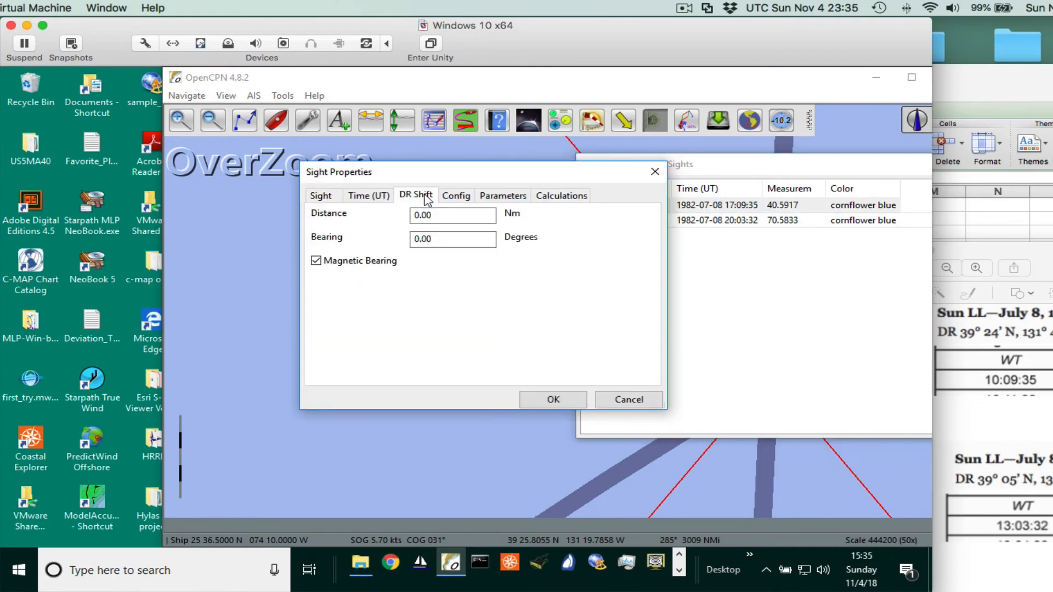
{"action": "key", "text": "Tab"}
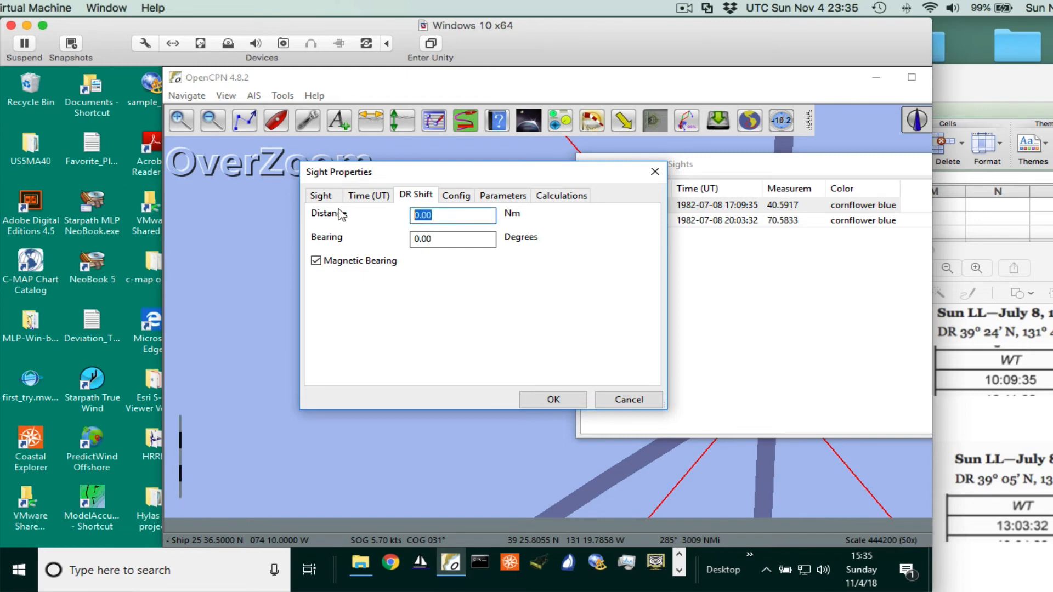
{"action": "type", "text": "19.4"}
{"action": "left_click_drag", "start_coordinate": [453, 239], "coordinate": [312, 236]}
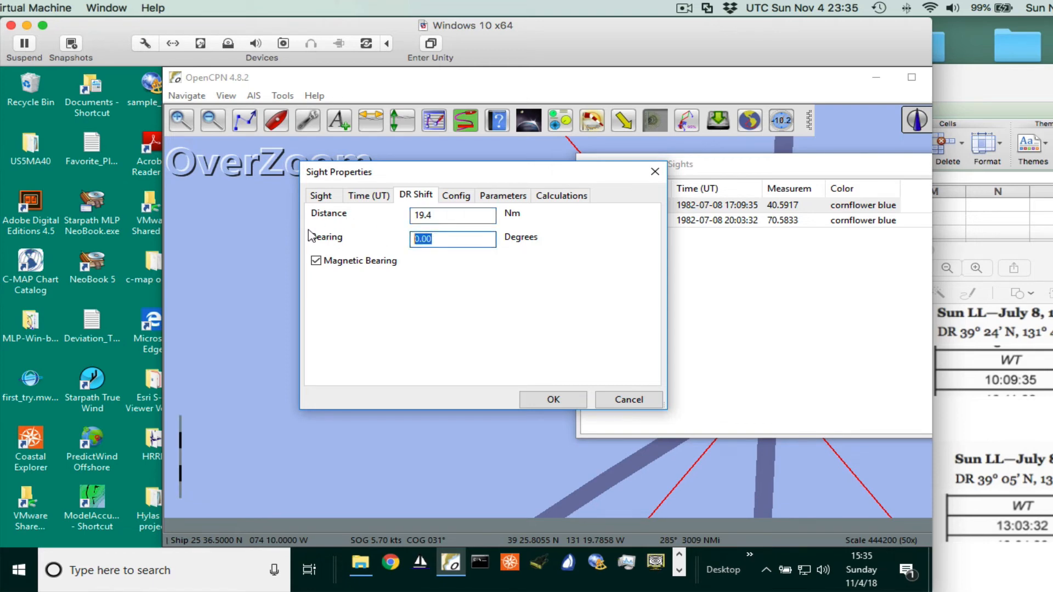
{"action": "type", "text": "170"}
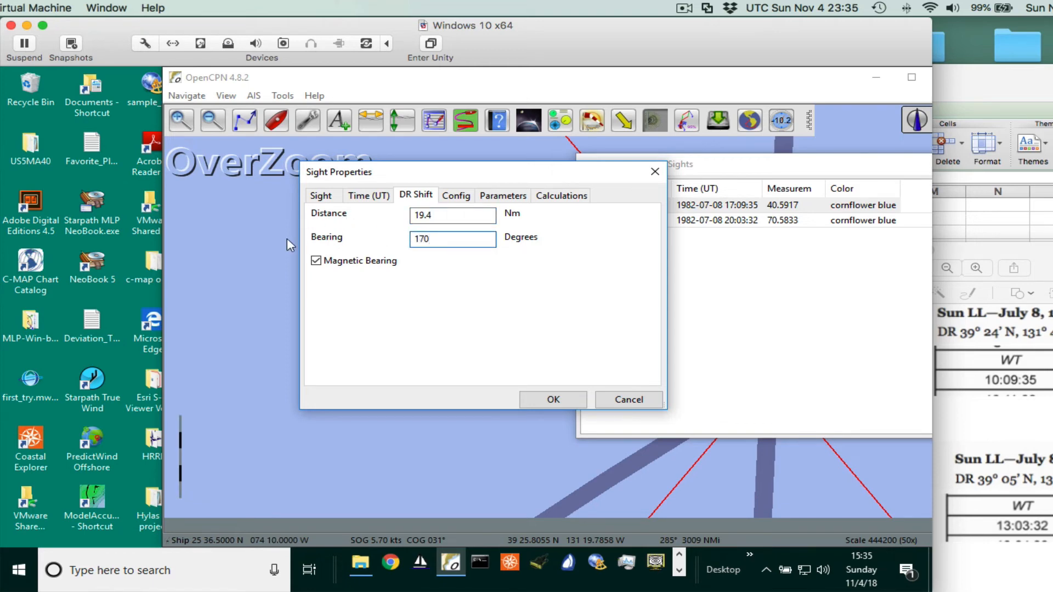
{"action": "left_click", "coordinate": [315, 261]}
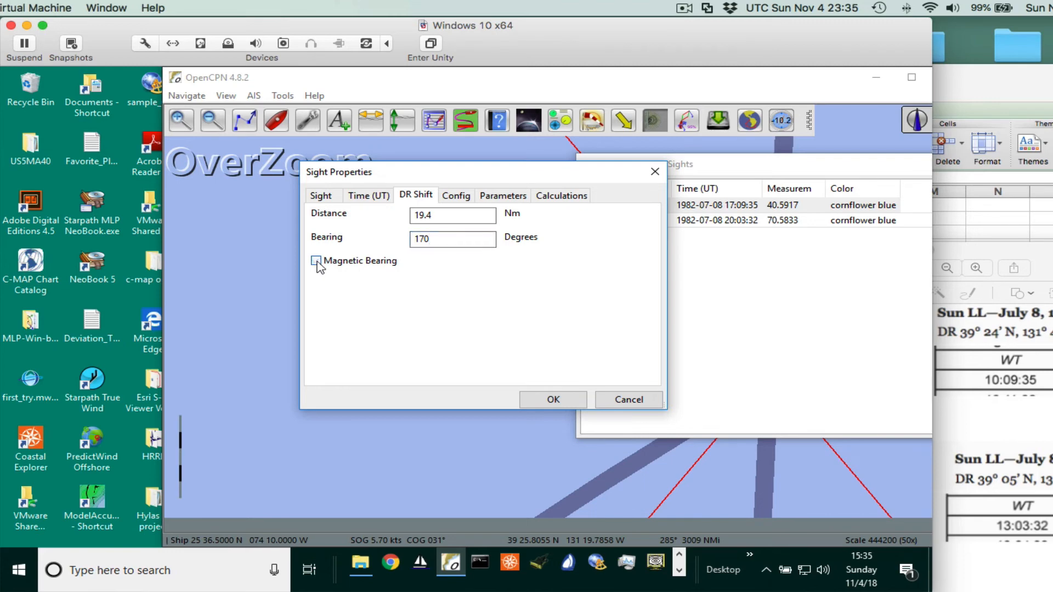
{"action": "left_click", "coordinate": [553, 399]}
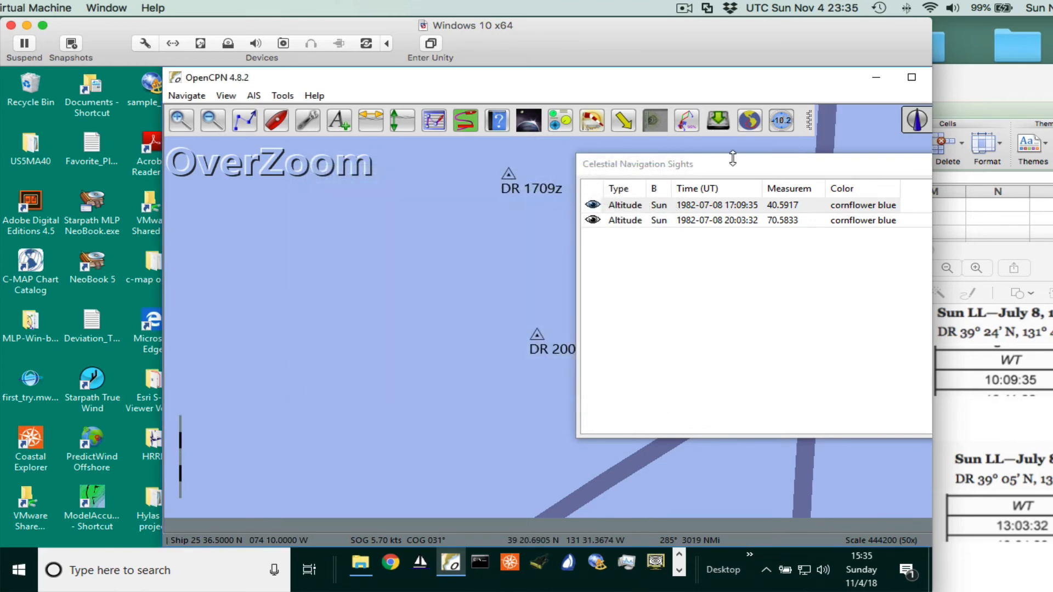
- Reset the 17:09:35 Sun sight's DR shift distance and bearing to 0, and save the sight
{"action": "left_click", "coordinate": [692, 169]}
{"action": "left_click_drag", "start_coordinate": [692, 169], "coordinate": [497, 165]}
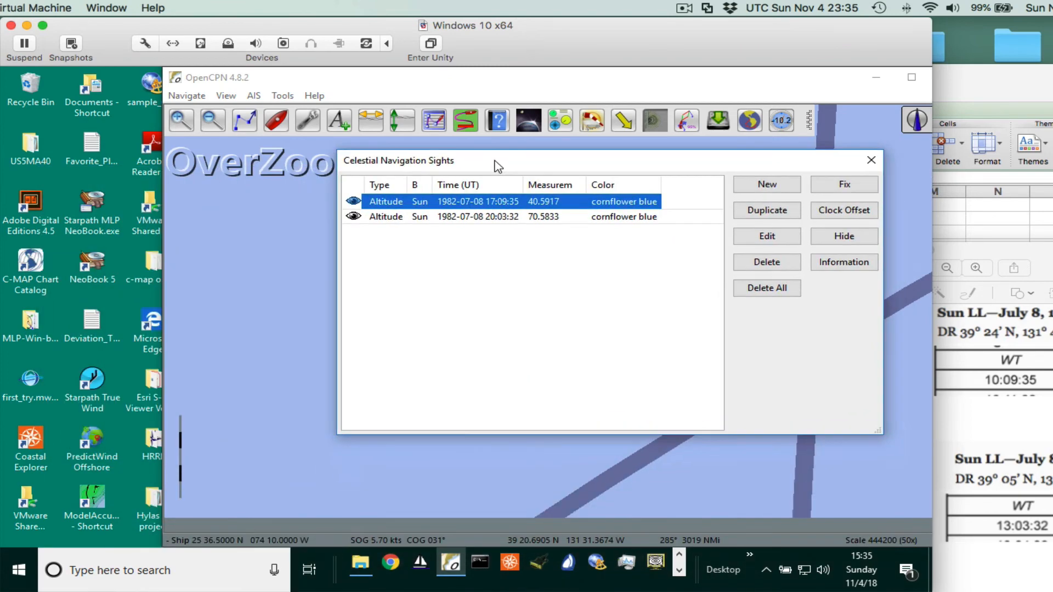
{"action": "double_click", "coordinate": [458, 204]}
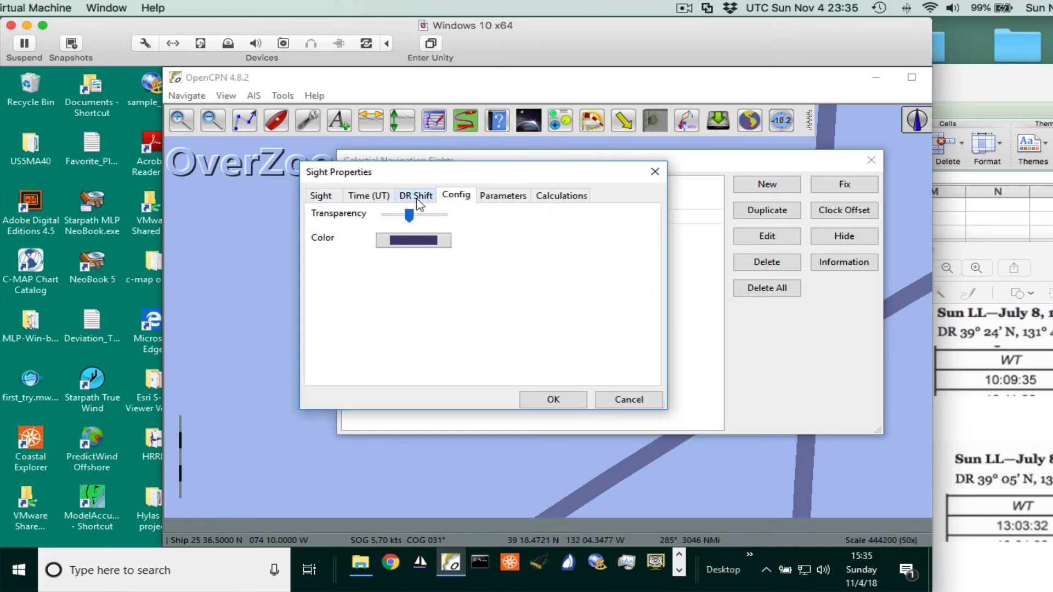
{"action": "left_click", "coordinate": [416, 196]}
{"action": "key", "text": "Tab"}
{"action": "type", "text": "0"}
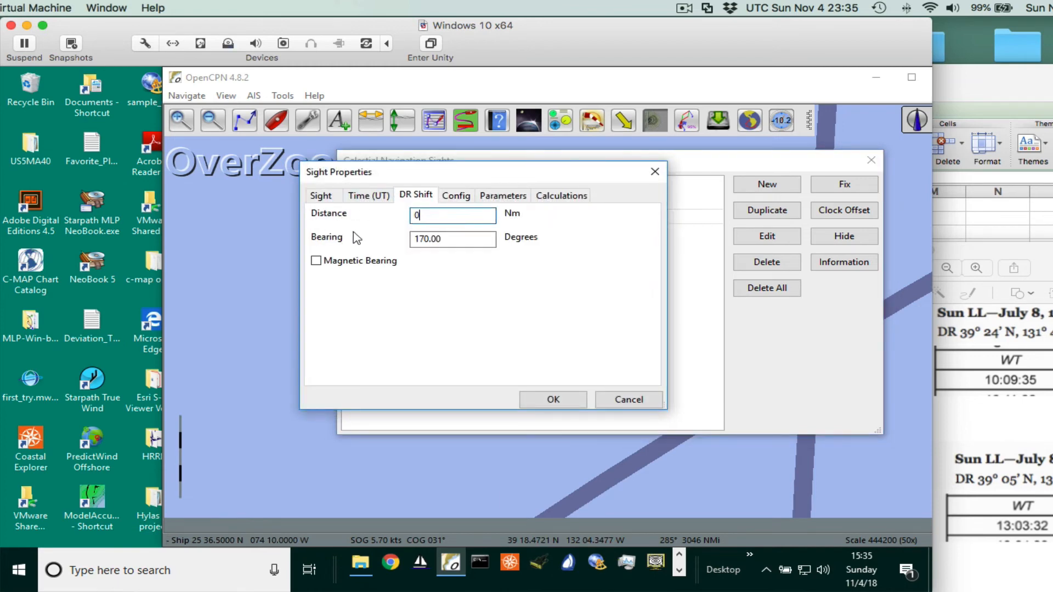
{"action": "key", "text": "Tab"}
{"action": "type", "text": "0"}
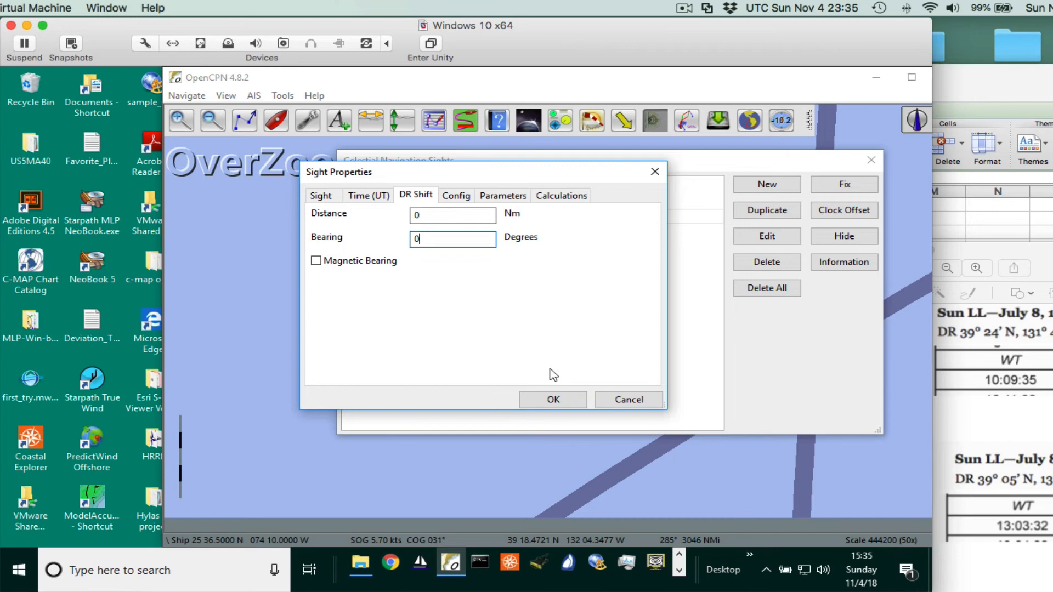
{"action": "left_click", "coordinate": [552, 399]}
- Move the sights list clear of the chart and drop a mark where the two unshifted Sun lines of position cross
{"action": "left_click_drag", "start_coordinate": [793, 154], "coordinate": [255, 130]}
{"action": "left_click", "coordinate": [756, 91]}
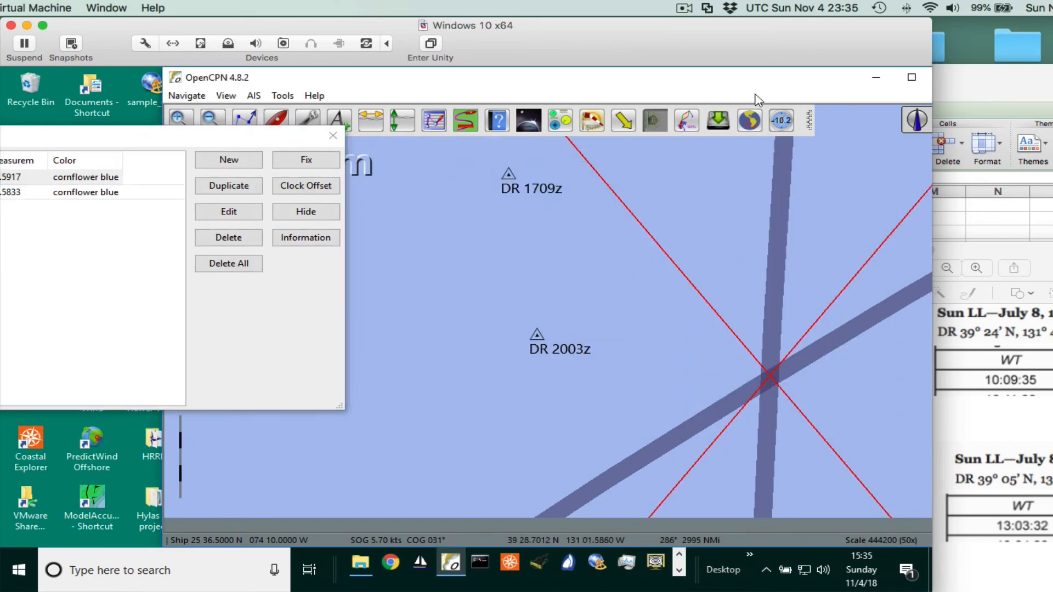
{"action": "left_click_drag", "start_coordinate": [682, 77], "coordinate": [451, 70]}
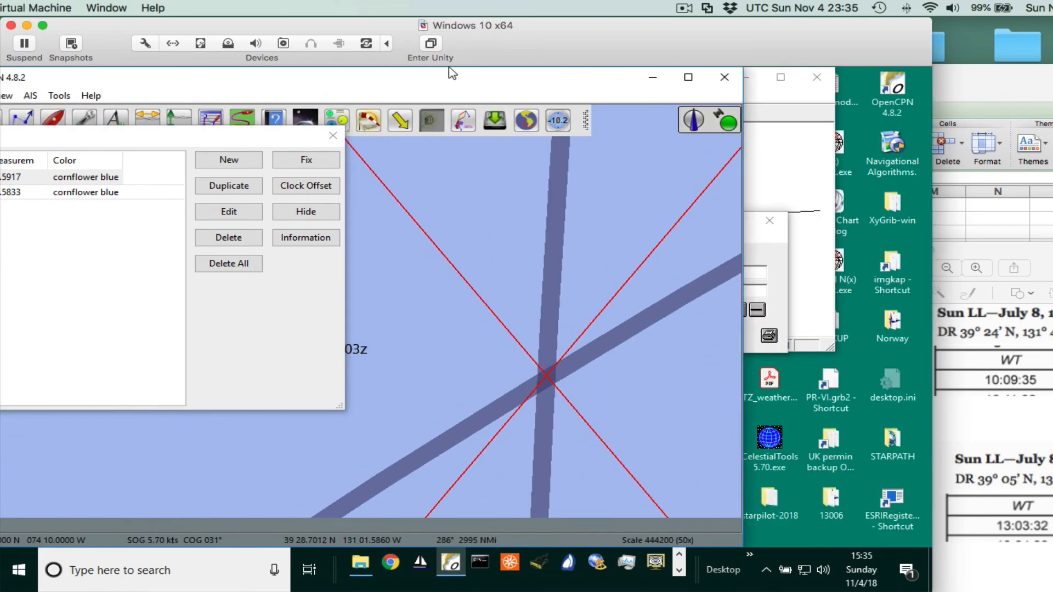
{"action": "left_click_drag", "start_coordinate": [635, 387], "coordinate": [628, 336]}
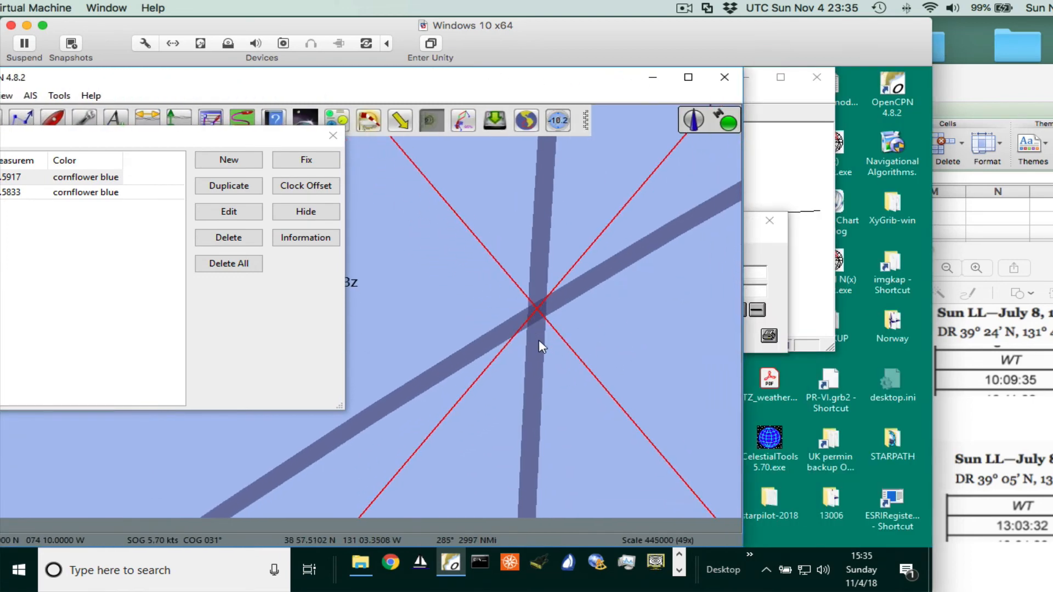
{"action": "right_click", "coordinate": [537, 307]}
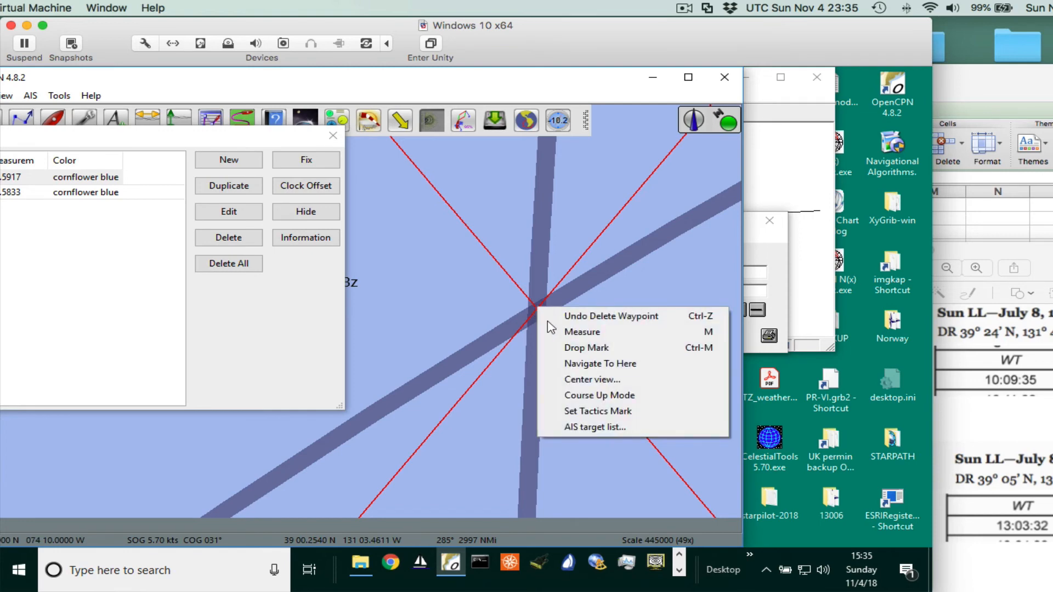
{"action": "left_click", "coordinate": [581, 345]}
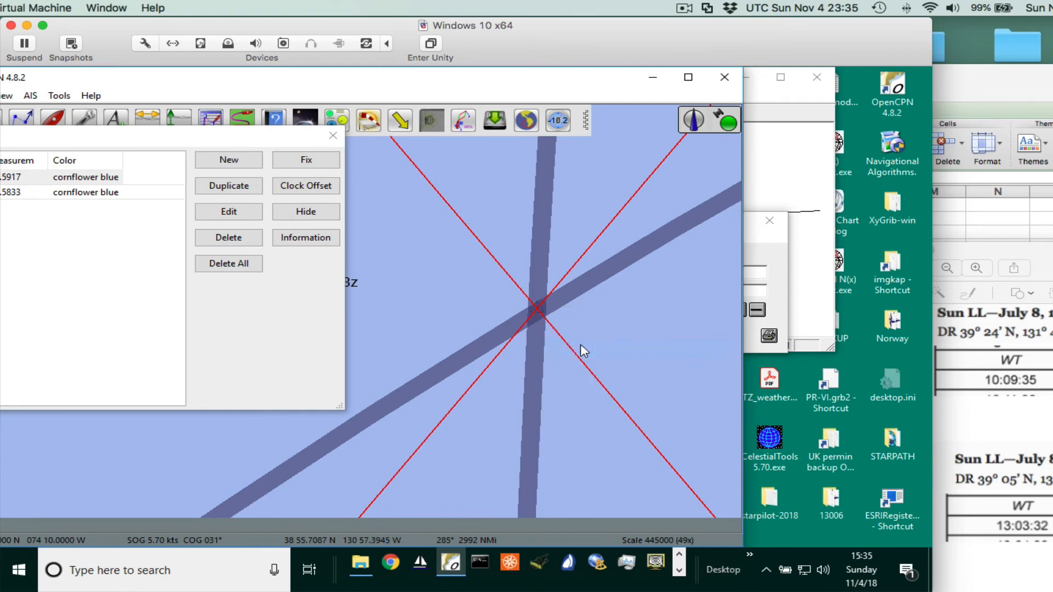
- Name the new waypoint at the crossing "fix with no advance" and save its properties
{"action": "right_click", "coordinate": [535, 307]}
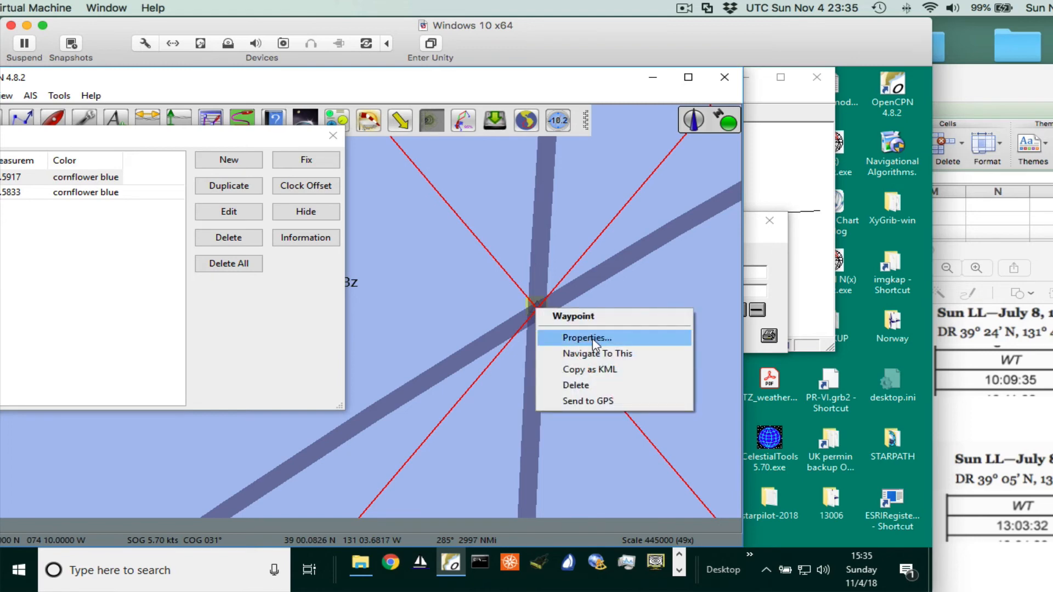
{"action": "left_click", "coordinate": [565, 335]}
{"action": "left_click_drag", "start_coordinate": [230, 147], "coordinate": [535, 193]}
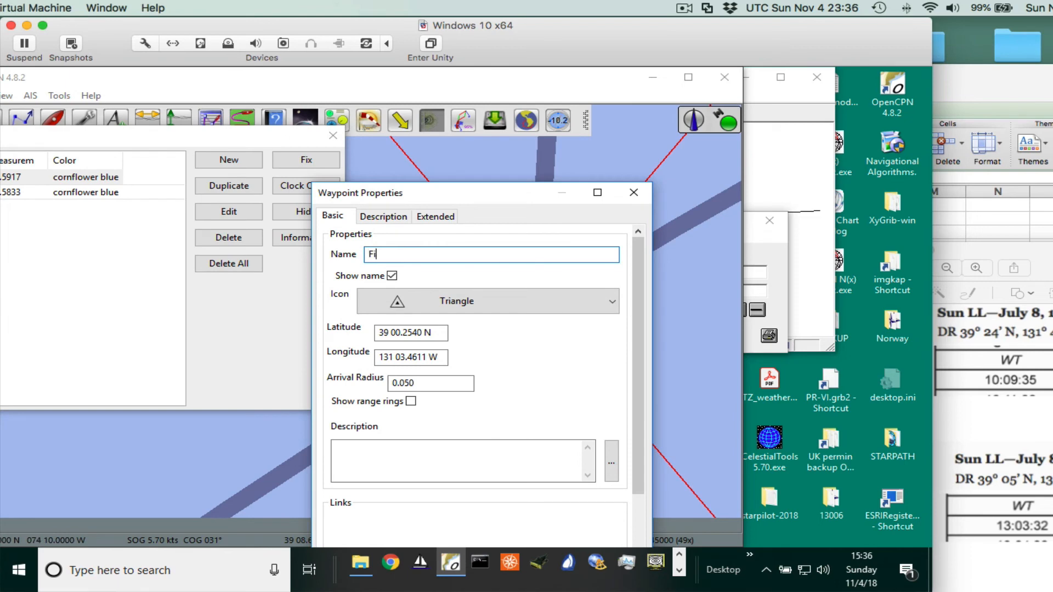
{"action": "type", "text": "fix with no advance"}
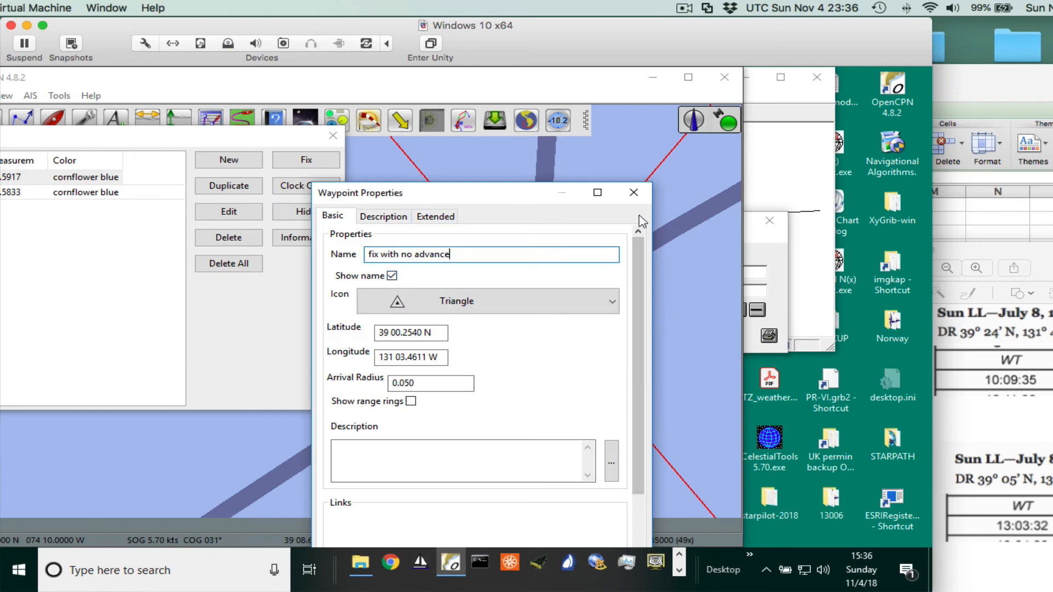
{"action": "left_click_drag", "start_coordinate": [520, 204], "coordinate": [513, 150]}
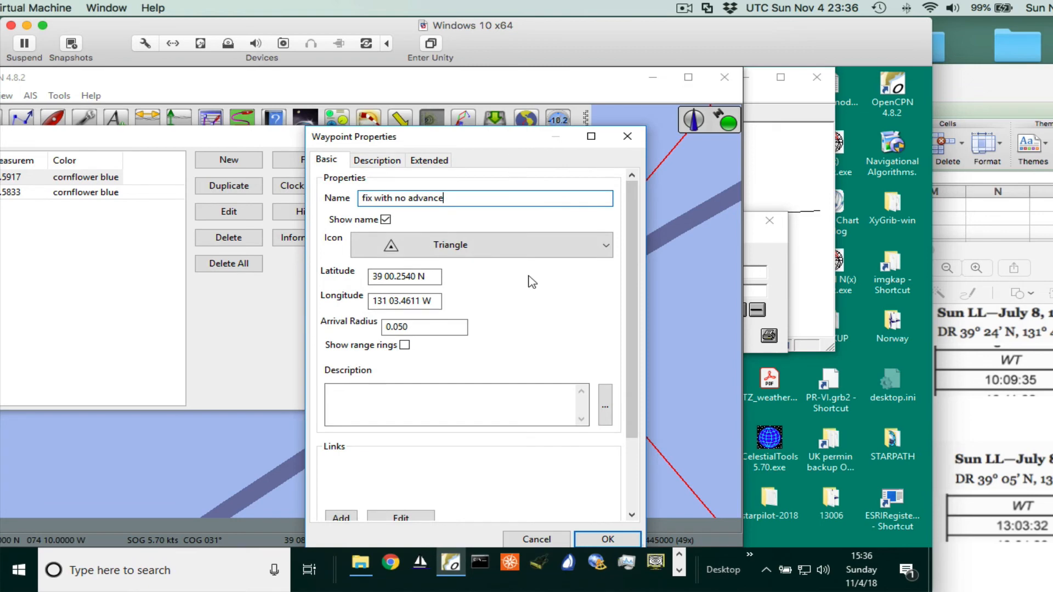
{"action": "left_click", "coordinate": [610, 539]}
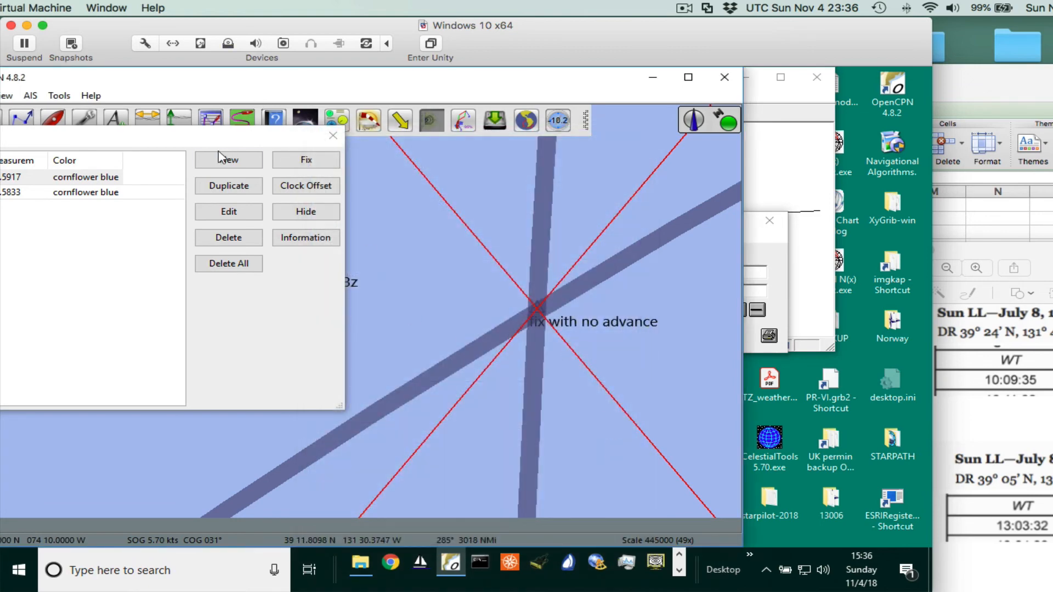
- Give the 17:09:35 Sun sight a DR shift of 19.4 Nm at a bearing of 170 degrees, and save the sight
{"action": "left_click_drag", "start_coordinate": [214, 139], "coordinate": [579, 148]}
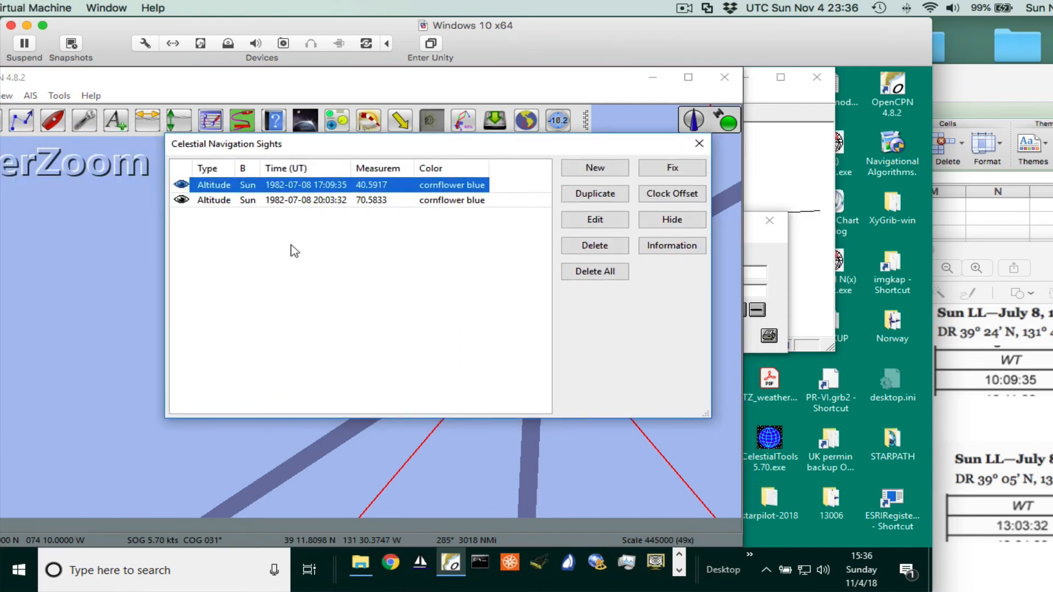
{"action": "double_click", "coordinate": [313, 189]}
{"action": "left_click", "coordinate": [420, 197]}
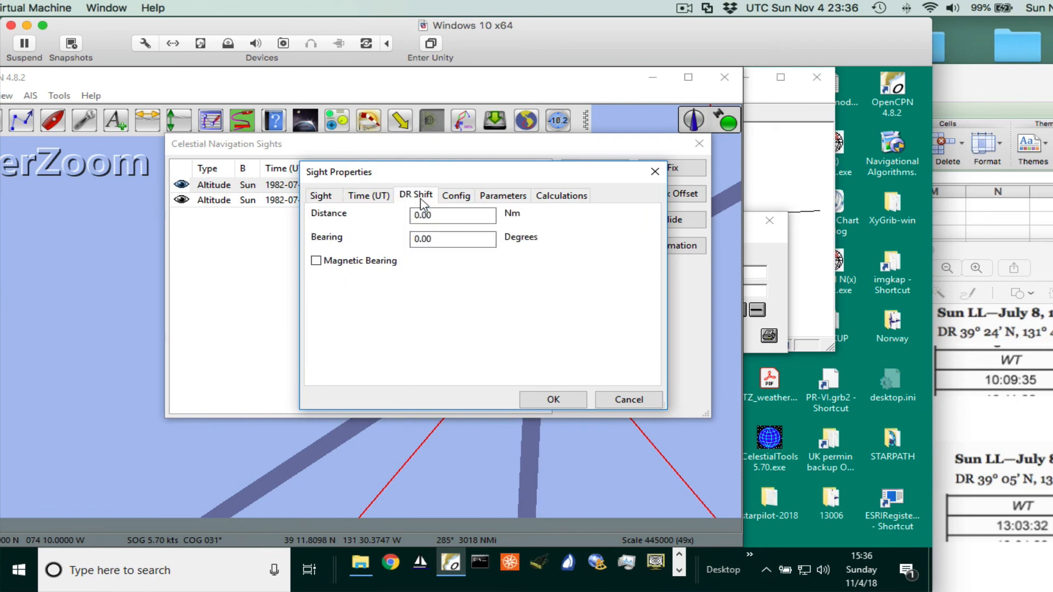
{"action": "left_click_drag", "start_coordinate": [425, 215], "coordinate": [355, 219]}
{"action": "type", "text": "19.4"}
{"action": "left_click_drag", "start_coordinate": [441, 239], "coordinate": [324, 243]}
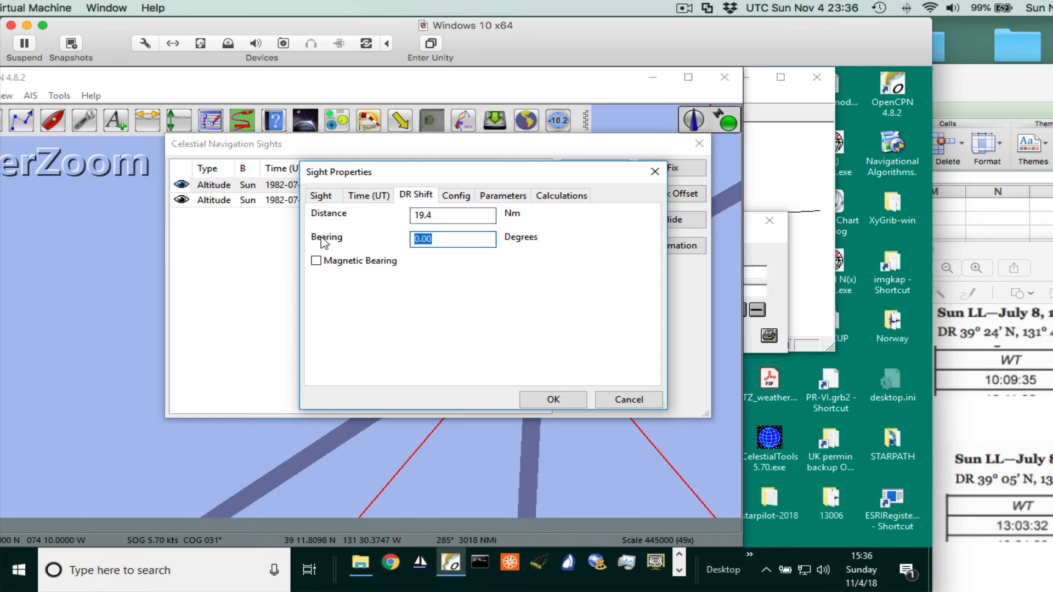
{"action": "type", "text": "170"}
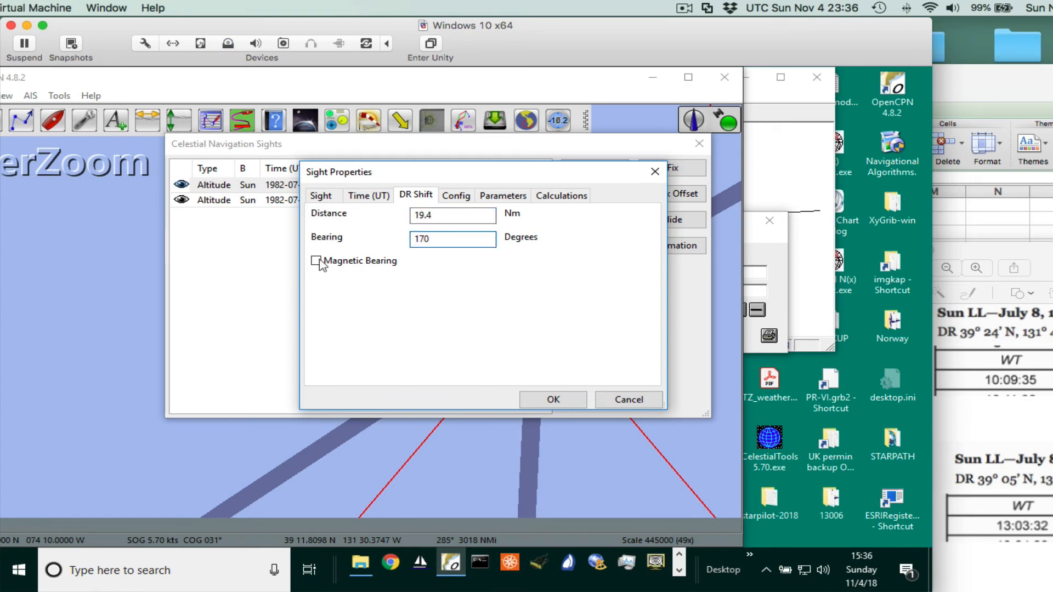
{"action": "left_click", "coordinate": [551, 401]}
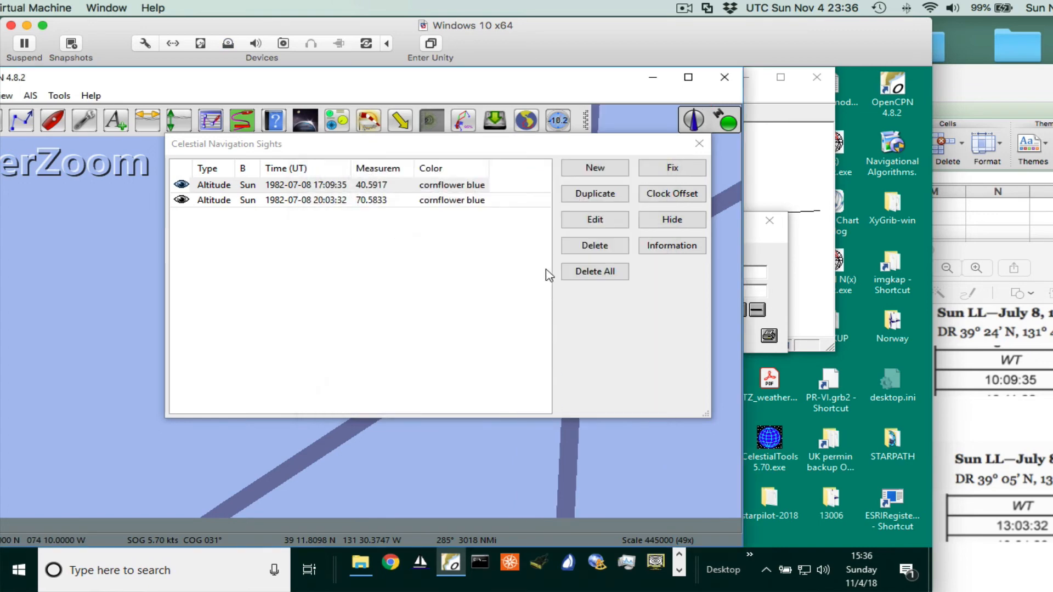
- Move the sights list clear of the chart and examine the advanced line's crossing relative to the "fix with no advance" waypoint
{"action": "left_click", "coordinate": [698, 142]}
{"action": "left_click_drag", "start_coordinate": [518, 377], "coordinate": [348, 260]}
{"action": "scroll", "coordinate": [622, 359], "scroll_direction": "down", "scroll_amount": 3}
{"action": "left_click_drag", "start_coordinate": [525, 306], "coordinate": [652, 361]}
{"action": "left_click", "coordinate": [304, 121]}
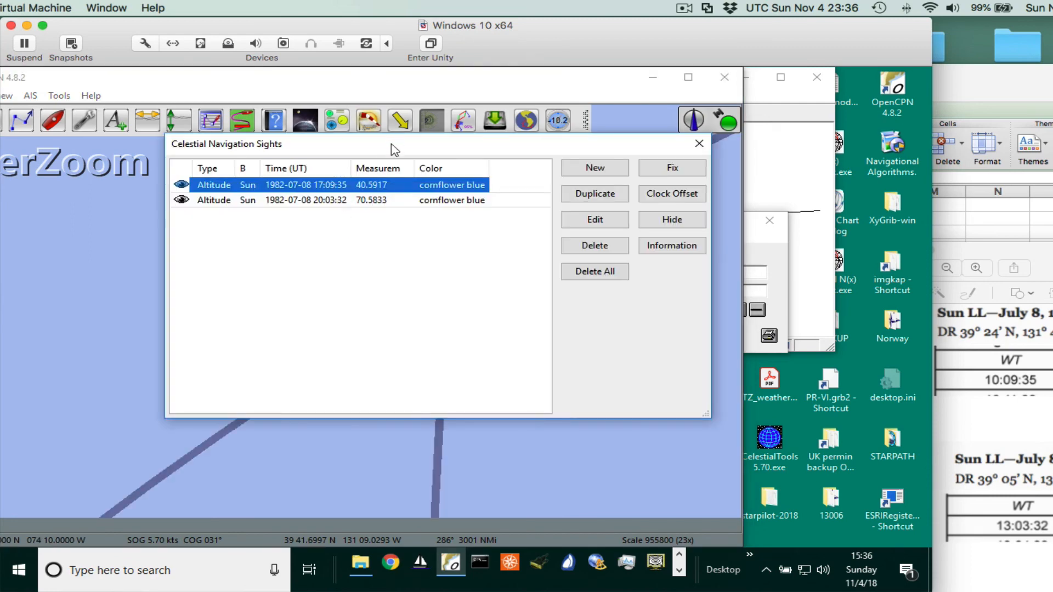
{"action": "left_click_drag", "start_coordinate": [387, 147], "coordinate": [910, 401]}
{"action": "left_click_drag", "start_coordinate": [574, 383], "coordinate": [477, 322]}
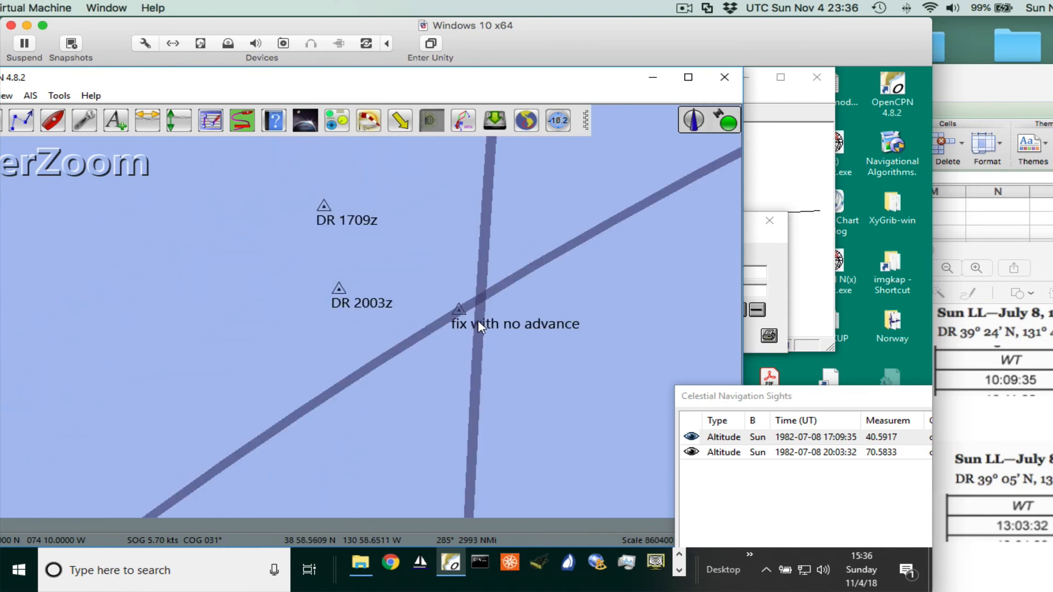
{"action": "scroll", "coordinate": [478, 320], "scroll_direction": "down", "scroll_amount": 1}
{"action": "scroll", "coordinate": [432, 348], "scroll_direction": "down", "scroll_amount": 1}
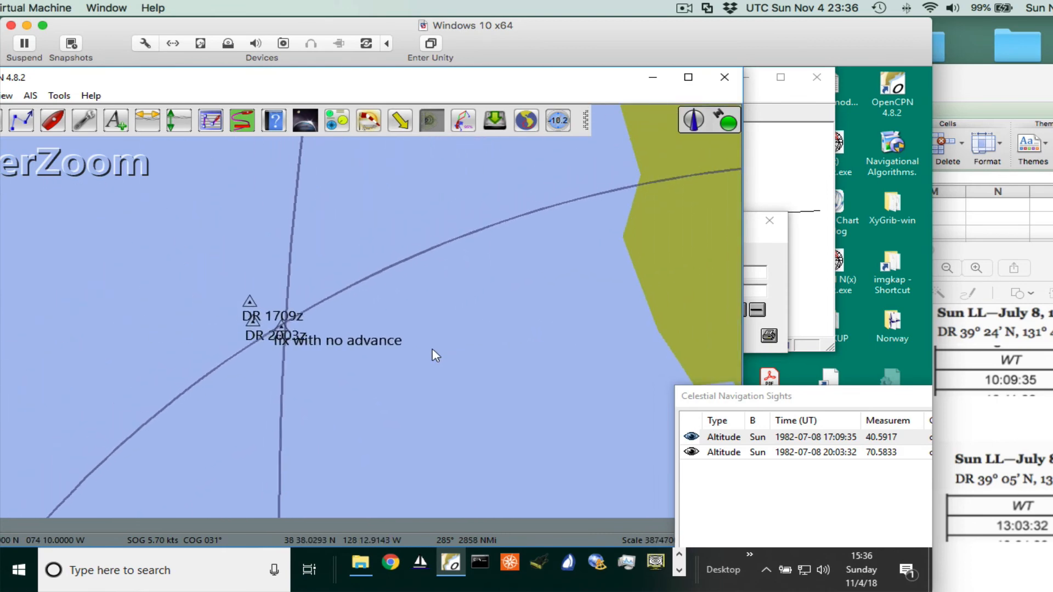
{"action": "scroll", "coordinate": [431, 348], "scroll_direction": "up", "scroll_amount": 2}
{"action": "left_click_drag", "start_coordinate": [400, 320], "coordinate": [543, 326]}
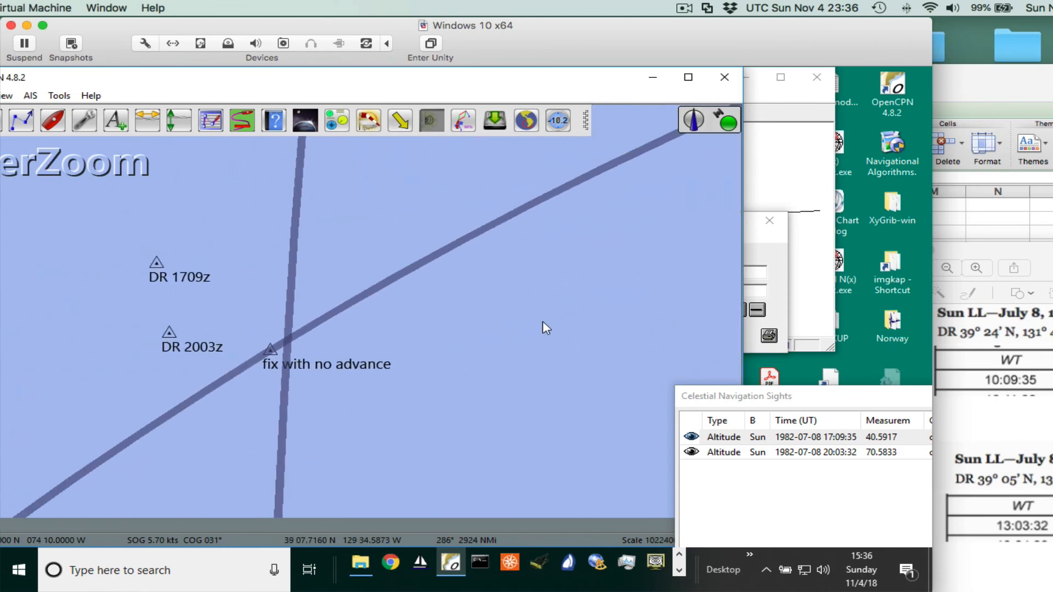
- Drop a mark where the advanced 17:09:35 line of position crosses the 20:03:32 line
{"action": "scroll", "coordinate": [446, 336], "scroll_direction": "up", "scroll_amount": 2}
{"action": "scroll", "coordinate": [617, 230], "scroll_direction": "up", "scroll_amount": 2}
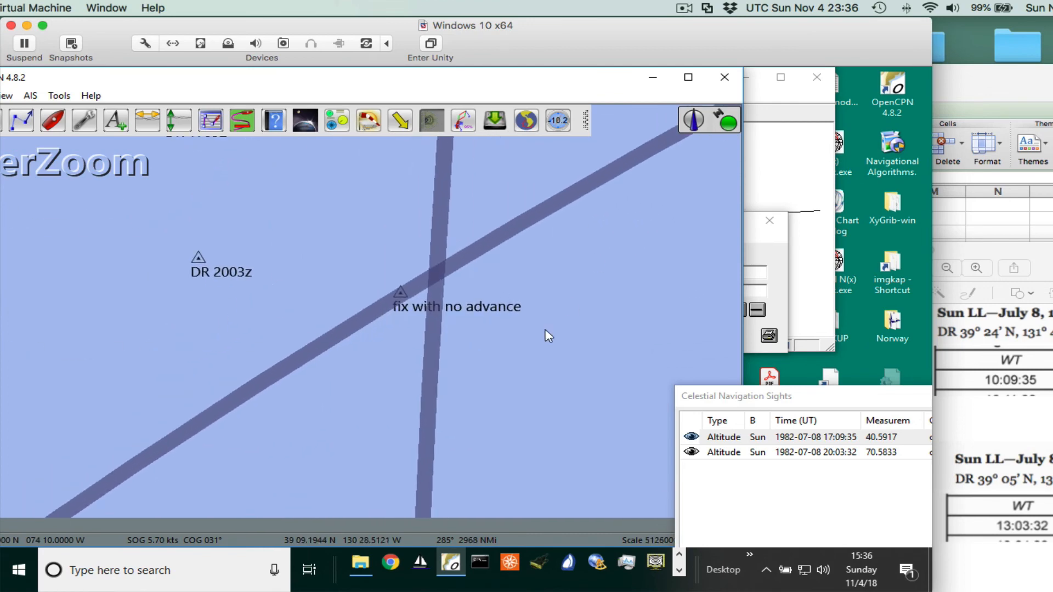
{"action": "scroll", "coordinate": [547, 334], "scroll_direction": "up", "scroll_amount": 3}
{"action": "left_click_drag", "start_coordinate": [503, 352], "coordinate": [364, 394]}
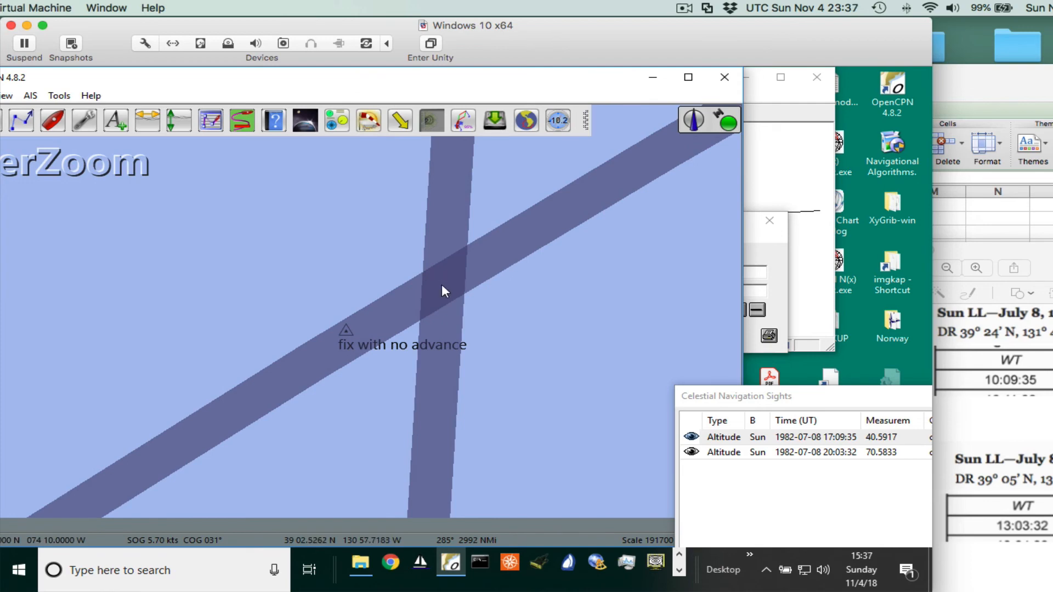
{"action": "right_click", "coordinate": [442, 284]}
{"action": "left_click", "coordinate": [478, 327]}
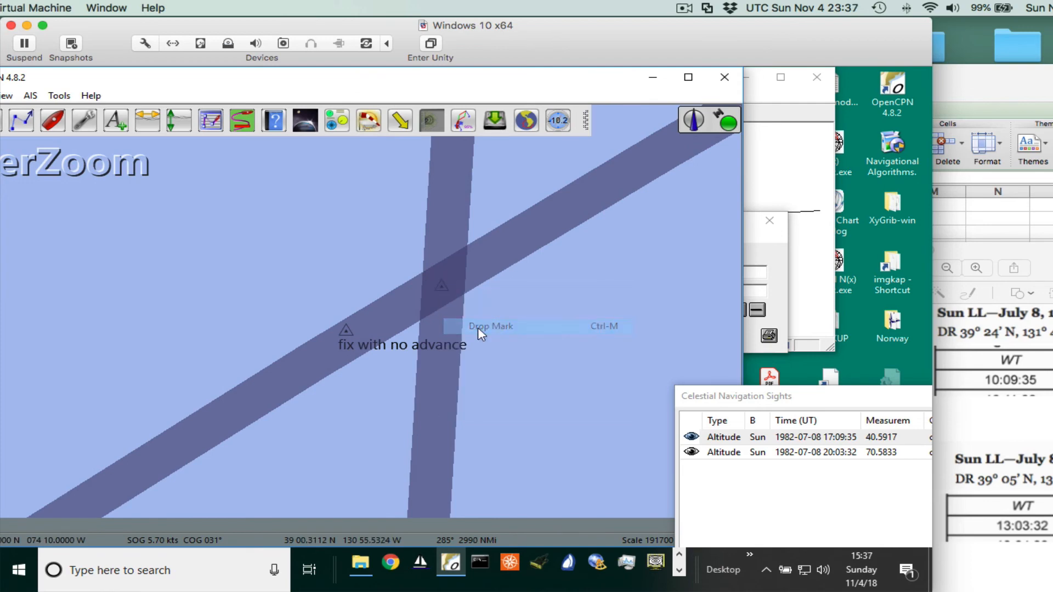
- Name the new waypoint at the crossing "fix 2003z" and delete the "fix with no advance" waypoint
{"action": "right_click", "coordinate": [442, 284]}
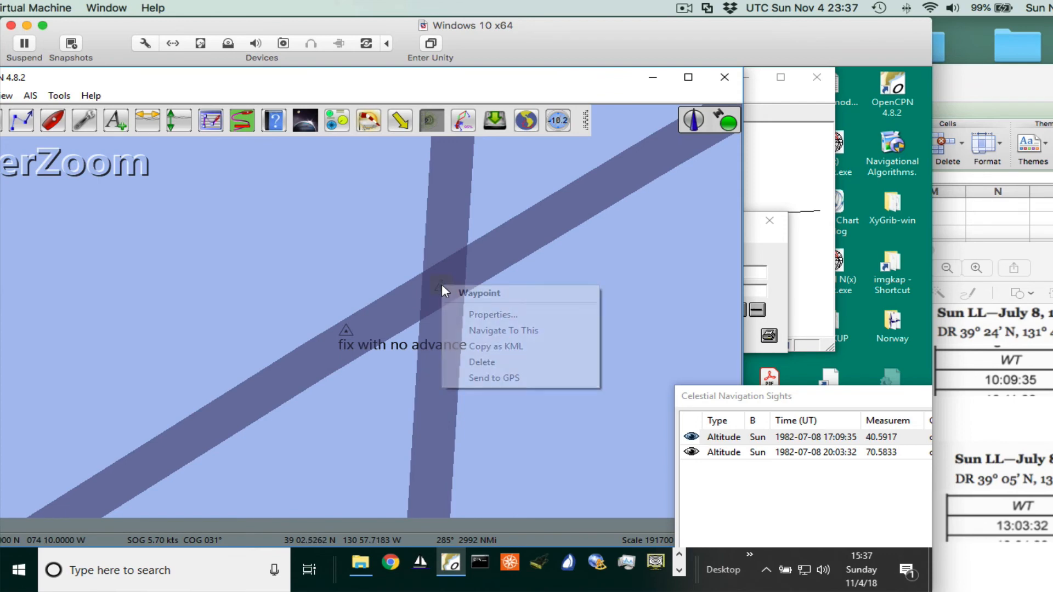
{"action": "left_click", "coordinate": [479, 316]}
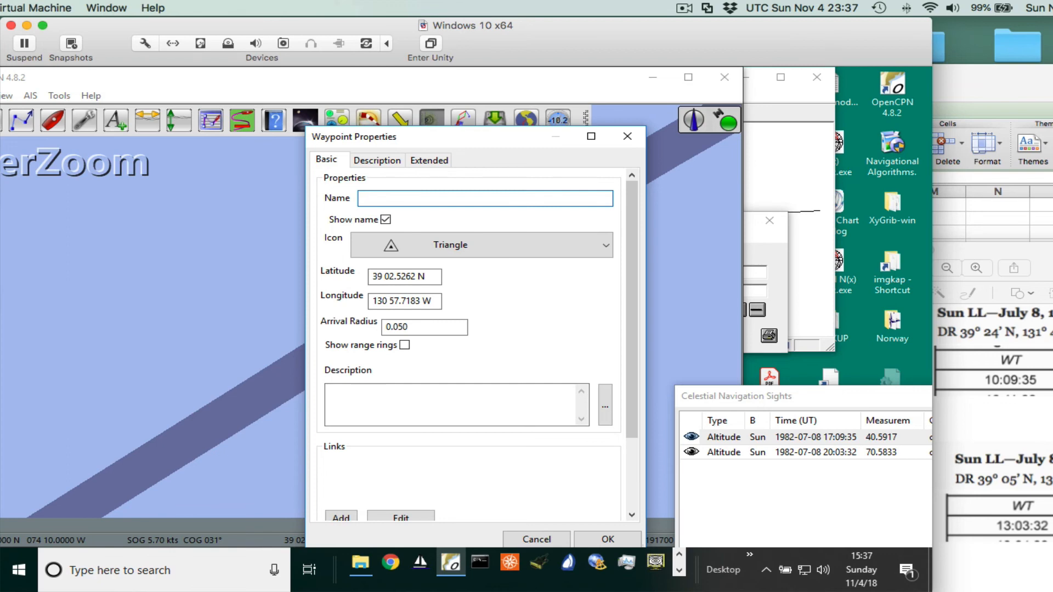
{"action": "type", "text": "fix 2003z"}
{"action": "left_click", "coordinate": [608, 540]}
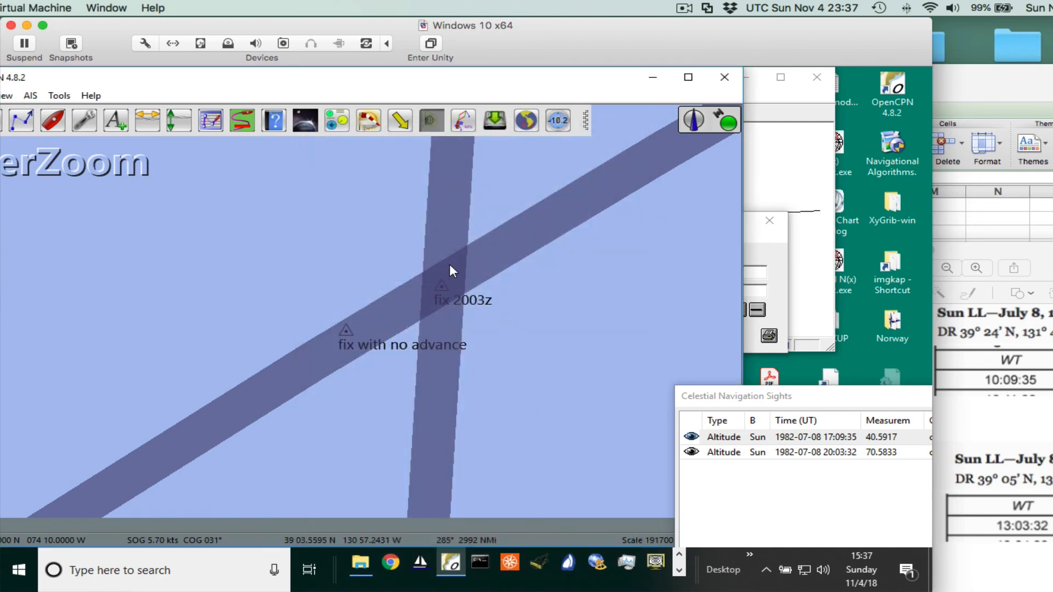
{"action": "right_click", "coordinate": [344, 331]}
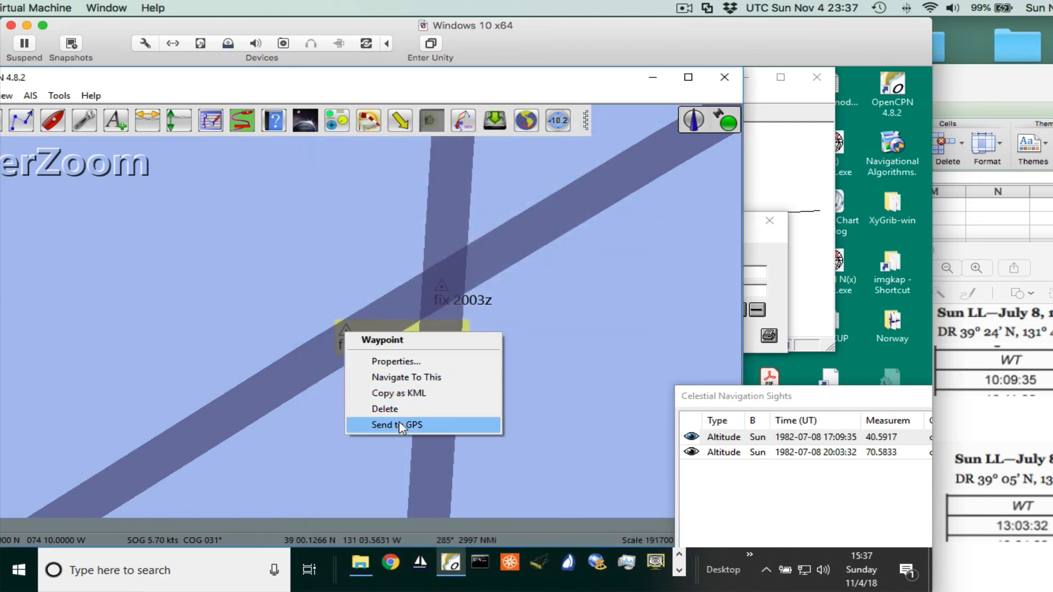
{"action": "left_click", "coordinate": [392, 409]}
- Measure the bearing and distance from DR 2003z to fix 2003z with a temporary route, and cancel the route
{"action": "scroll", "coordinate": [534, 400], "scroll_direction": "down", "scroll_amount": 1}
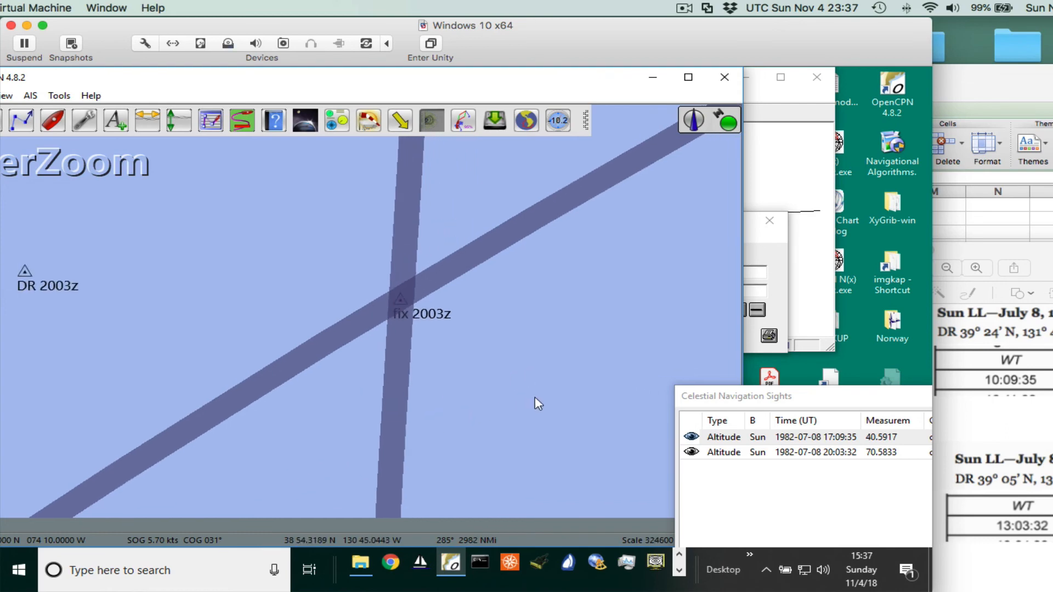
{"action": "scroll", "coordinate": [534, 397], "scroll_direction": "down", "scroll_amount": 1}
{"action": "left_click_drag", "start_coordinate": [478, 407], "coordinate": [621, 348]}
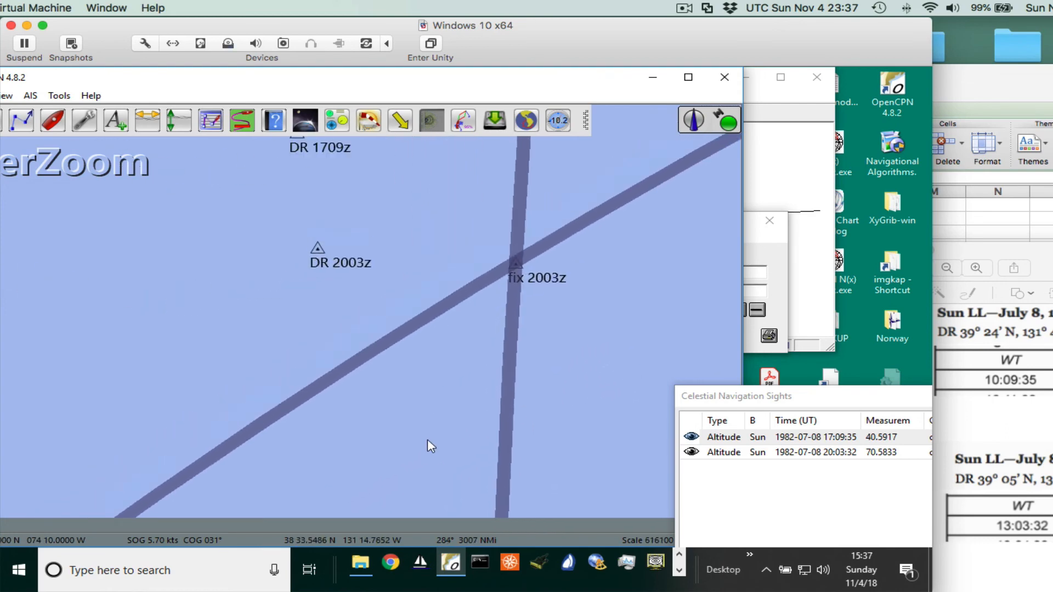
{"action": "left_click_drag", "start_coordinate": [428, 441], "coordinate": [427, 465]}
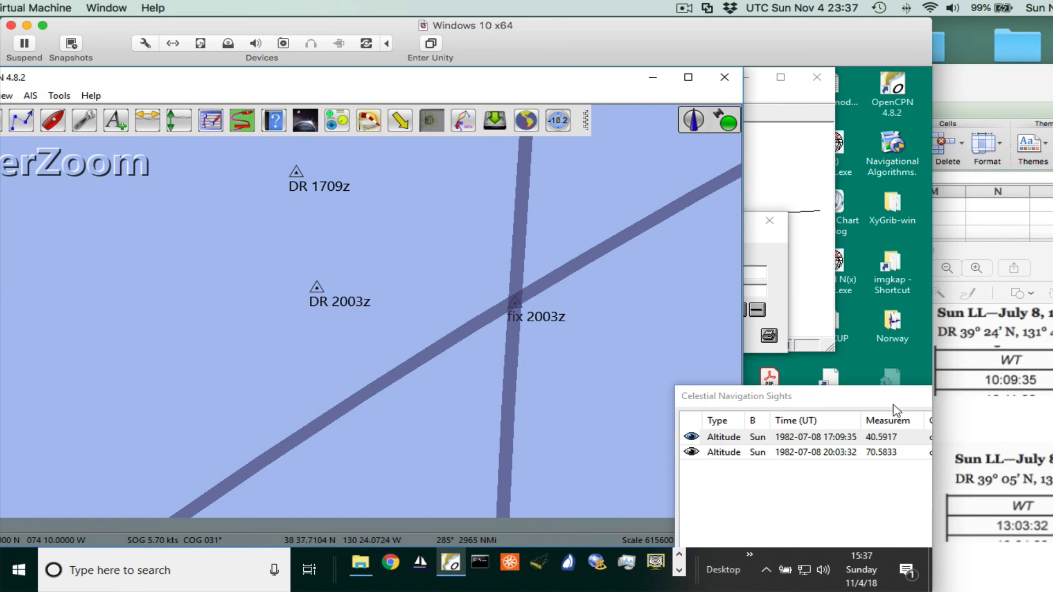
{"action": "mouse_move", "coordinate": [891, 403]}
{"action": "left_mouse_down"}
{"action": "mouse_move", "coordinate": [661, 370]}
{"action": "mouse_move", "coordinate": [477, 370]}
{"action": "mouse_move", "coordinate": [502, 397]}
{"action": "mouse_move", "coordinate": [873, 399]}
{"action": "mouse_move", "coordinate": [901, 385]}
{"action": "left_mouse_up"}
{"action": "scroll", "coordinate": [545, 431], "scroll_direction": "down", "scroll_amount": 5}
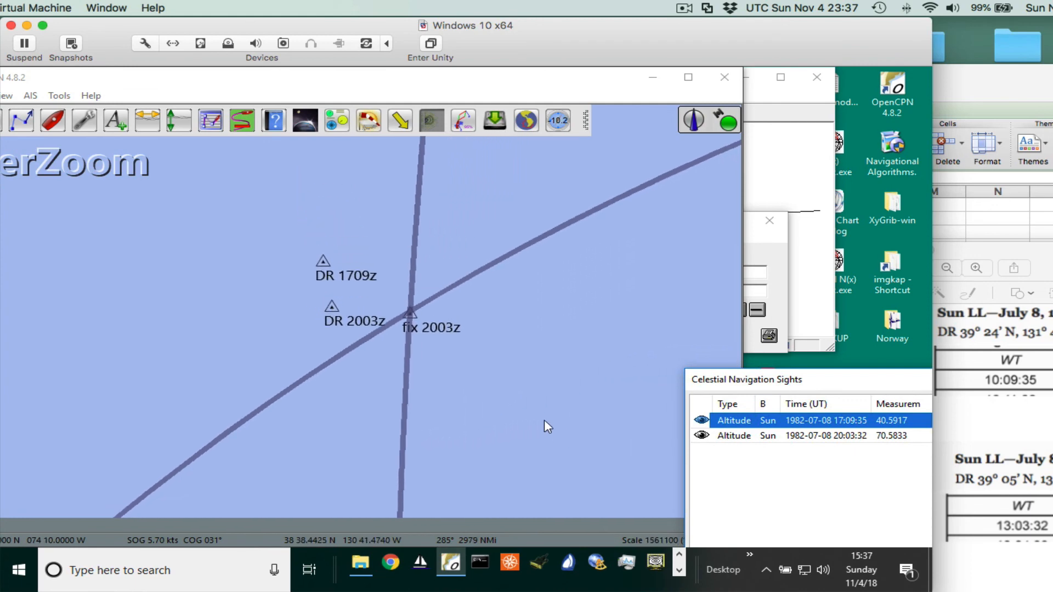
{"action": "scroll", "coordinate": [557, 299], "scroll_direction": "up", "scroll_amount": 3}
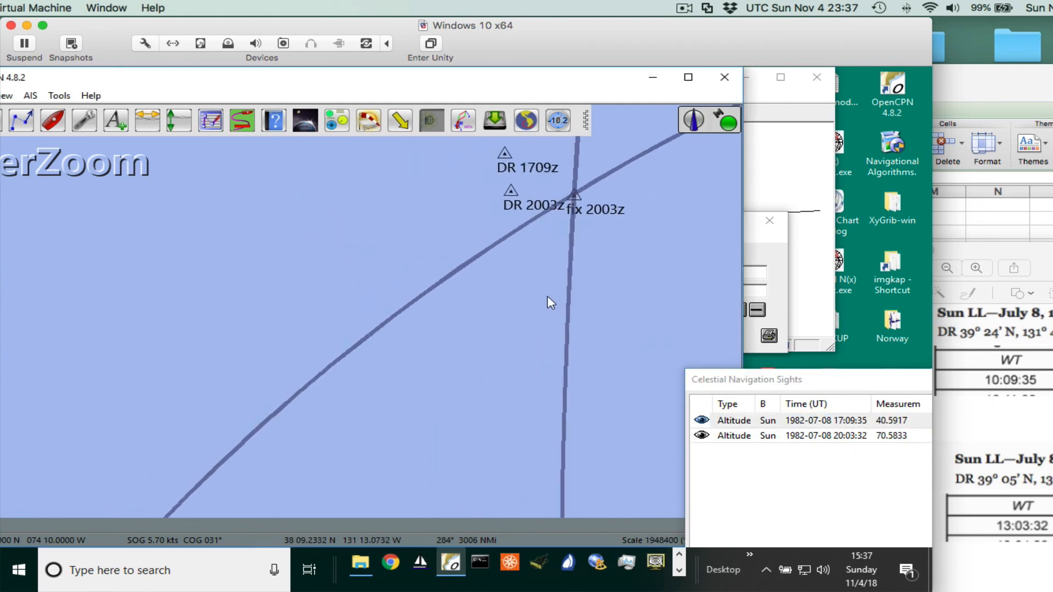
{"action": "left_click_drag", "start_coordinate": [603, 290], "coordinate": [519, 411]}
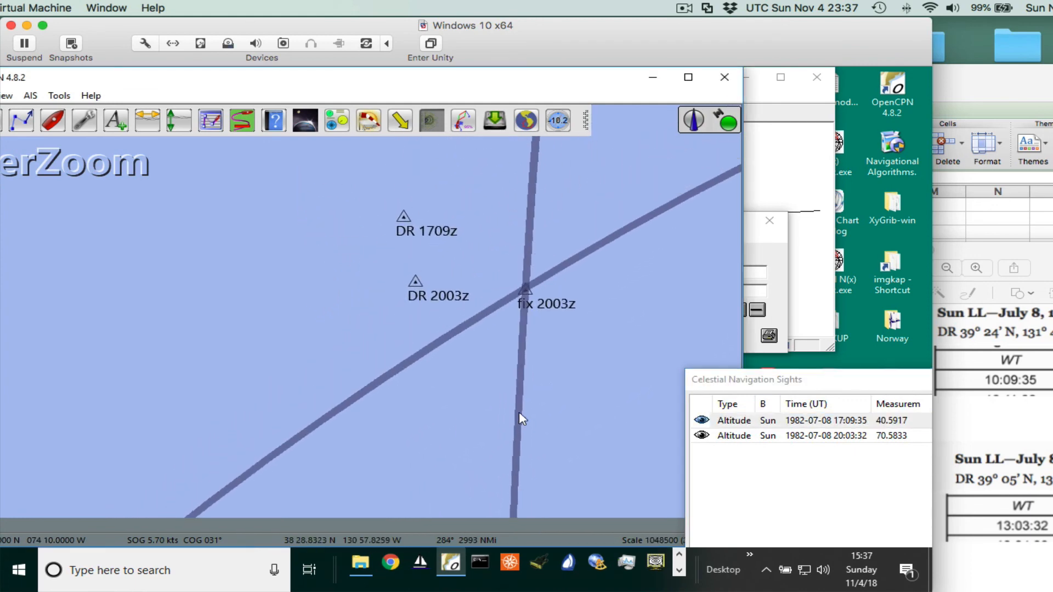
{"action": "scroll", "coordinate": [545, 350], "scroll_direction": "up", "scroll_amount": 2}
{"action": "left_click_drag", "start_coordinate": [550, 334], "coordinate": [387, 317]}
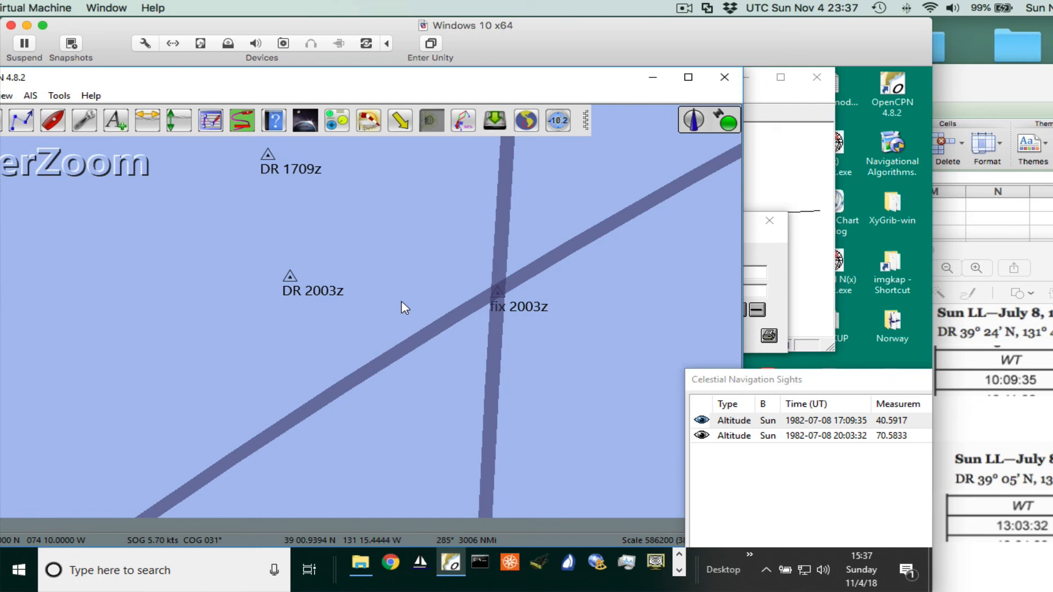
{"action": "key", "text": "ctrl+r"}
{"action": "left_click", "coordinate": [288, 277]}
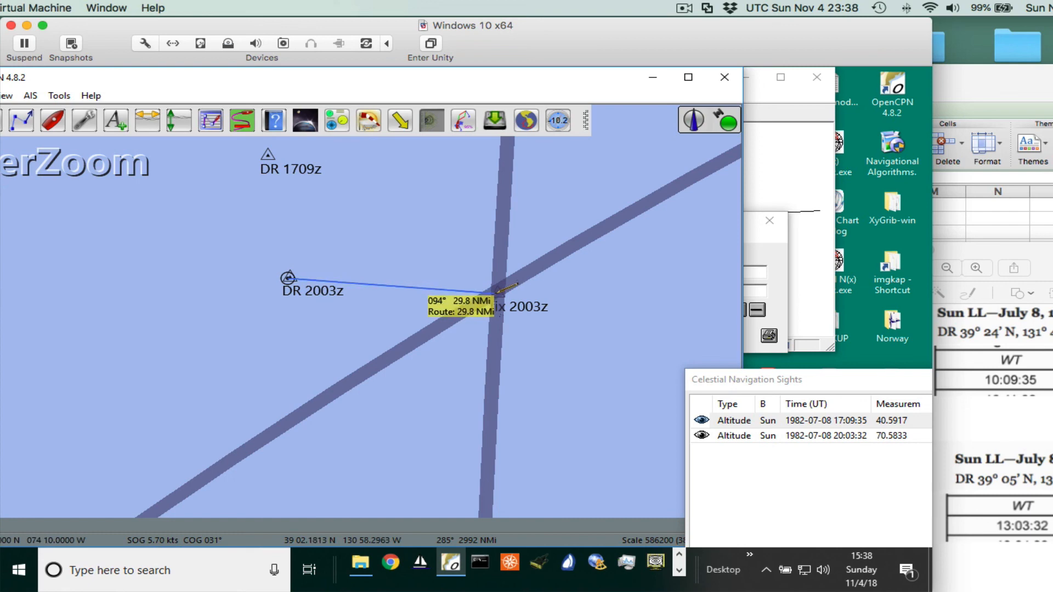
{"action": "key", "text": "Escape"}
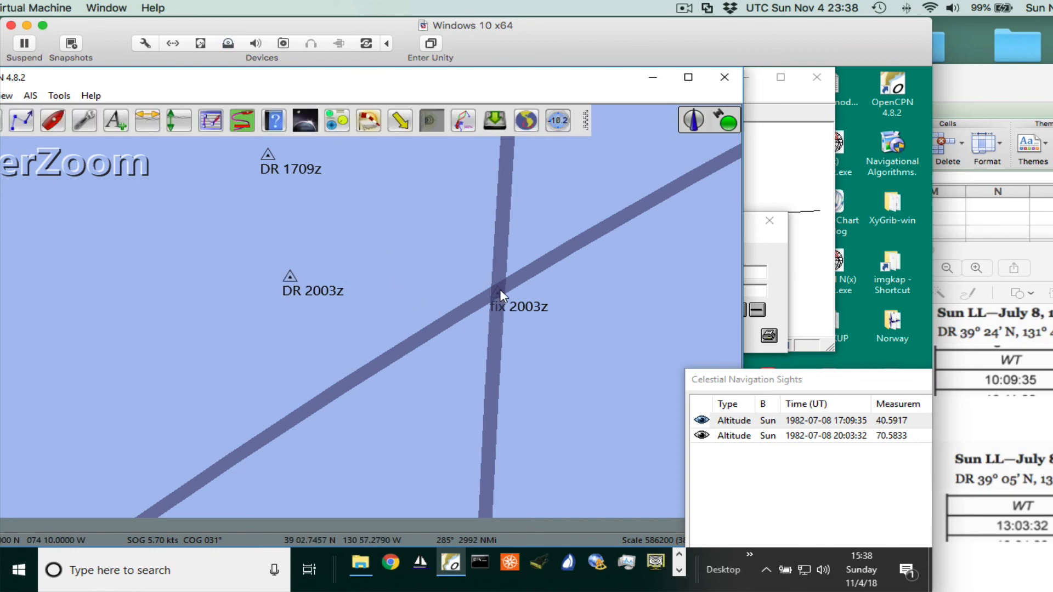
- Examine both Sun circles of position and the running fix at a regional chart scale, with the sights list alongside
{"action": "left_click_drag", "start_coordinate": [350, 446], "coordinate": [358, 341]}
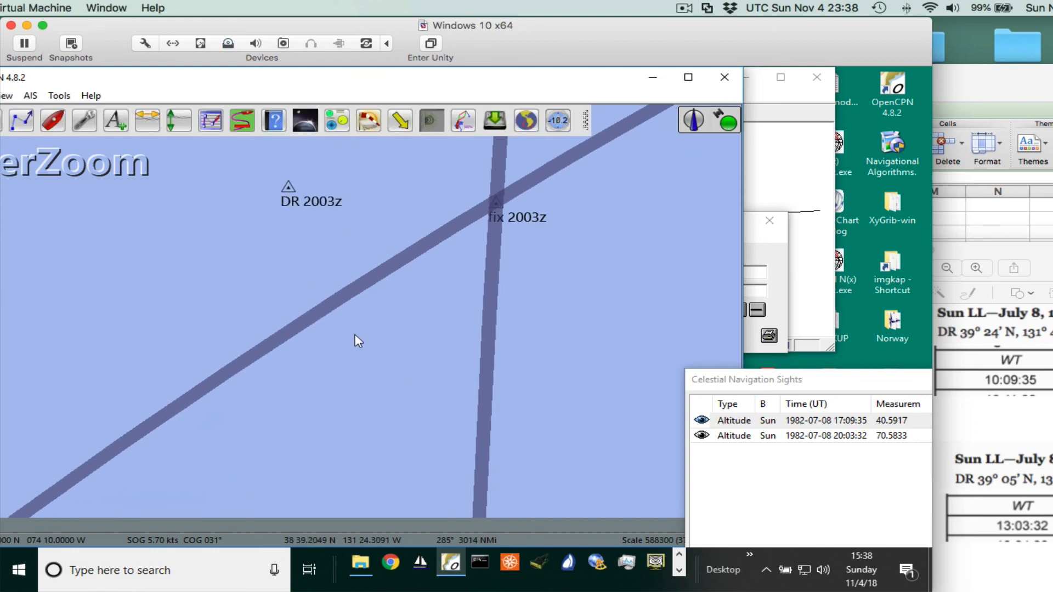
{"action": "scroll", "coordinate": [358, 341], "scroll_direction": "down", "scroll_amount": 5}
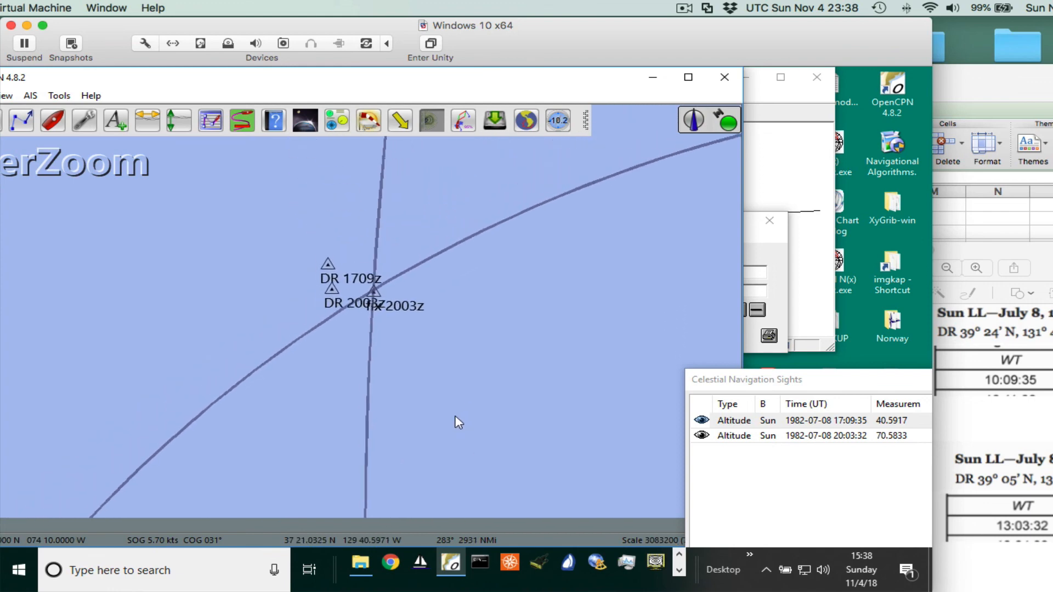
{"action": "scroll", "coordinate": [458, 422], "scroll_direction": "down", "scroll_amount": 2}
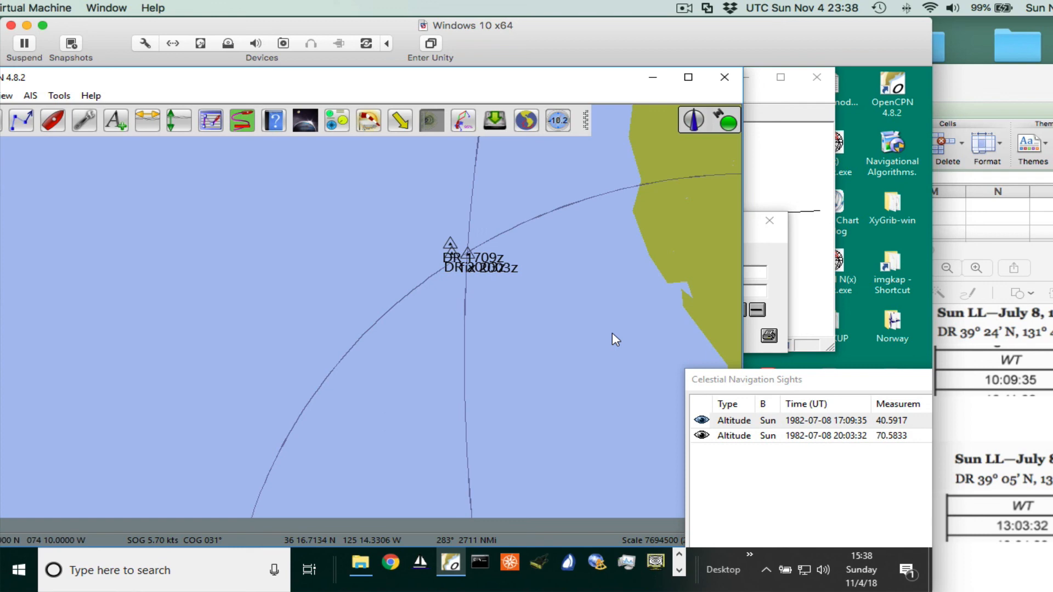
{"action": "left_click_drag", "start_coordinate": [871, 384], "coordinate": [680, 186]}
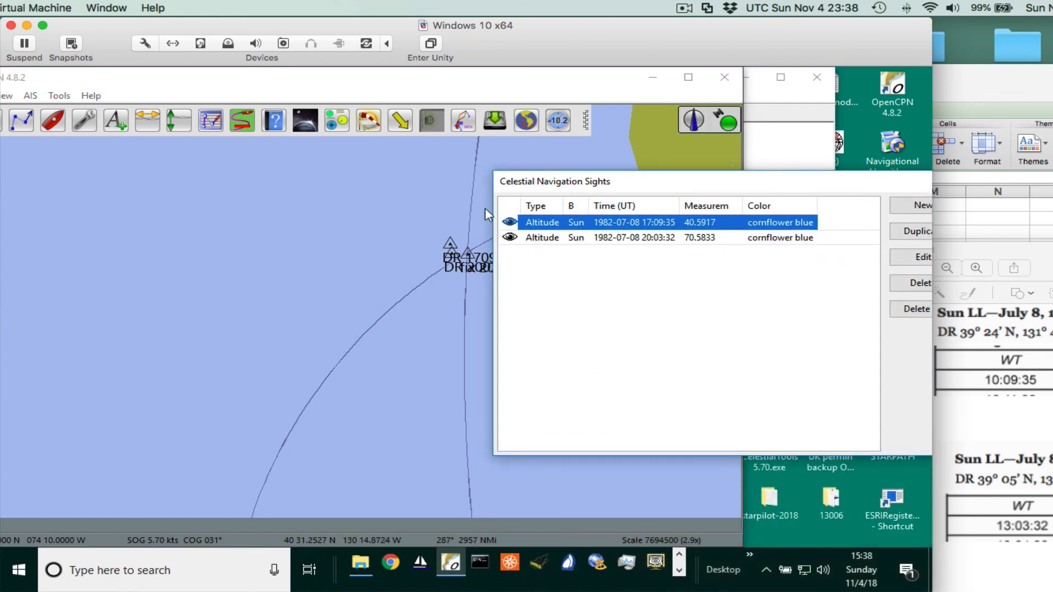
{"action": "scroll", "coordinate": [451, 237], "scroll_direction": "down", "scroll_amount": 2}
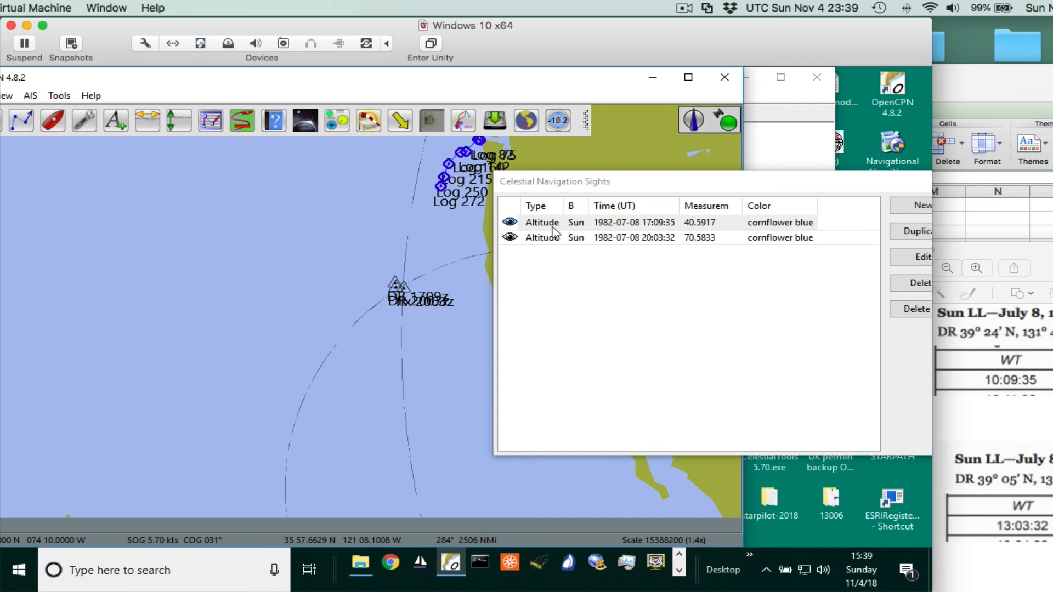
{"action": "left_click", "coordinate": [684, 7]}
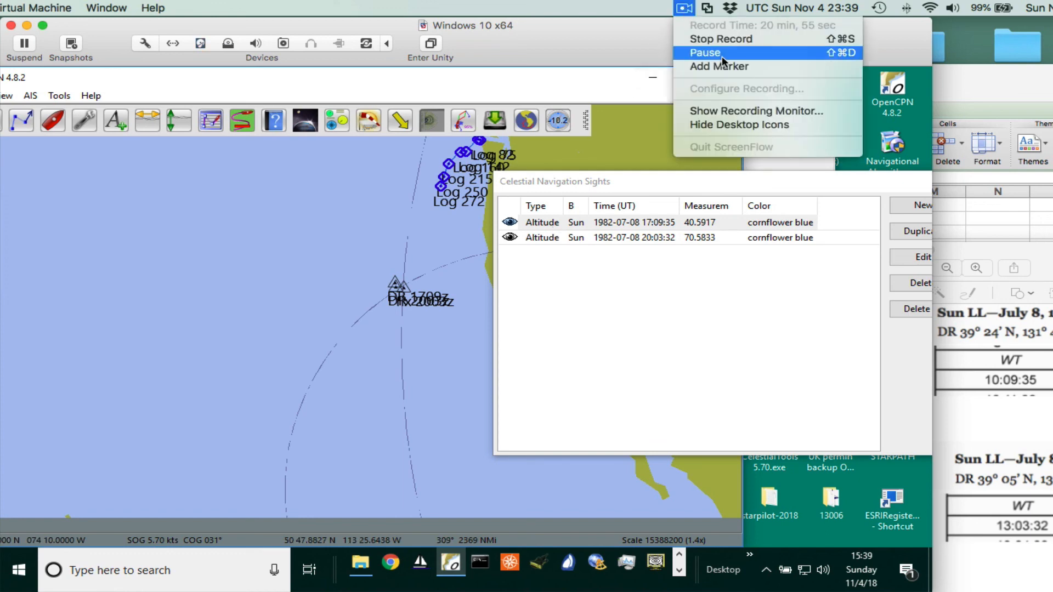